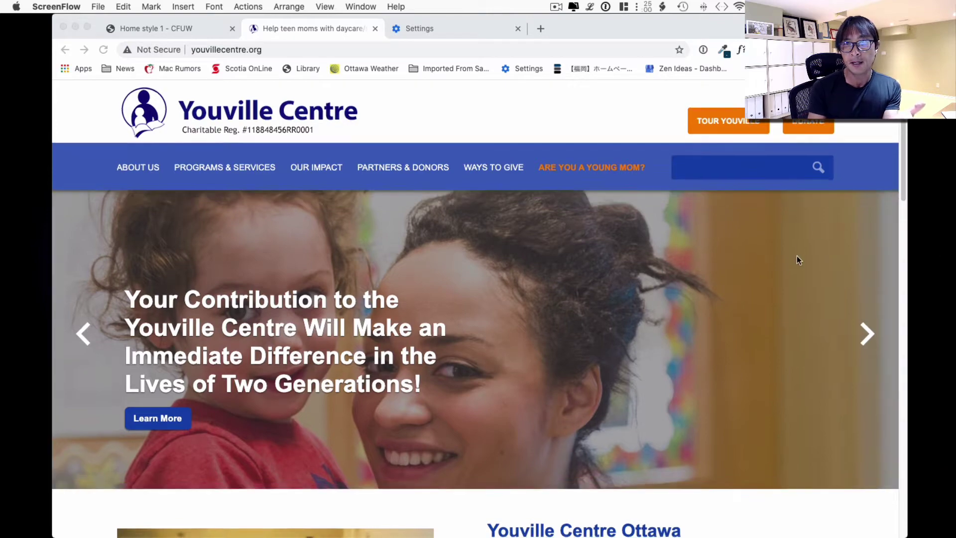
scroll(797, 257, "down", 1)
scroll(797, 257, "up", 1)
scroll(797, 260, "down", 1)
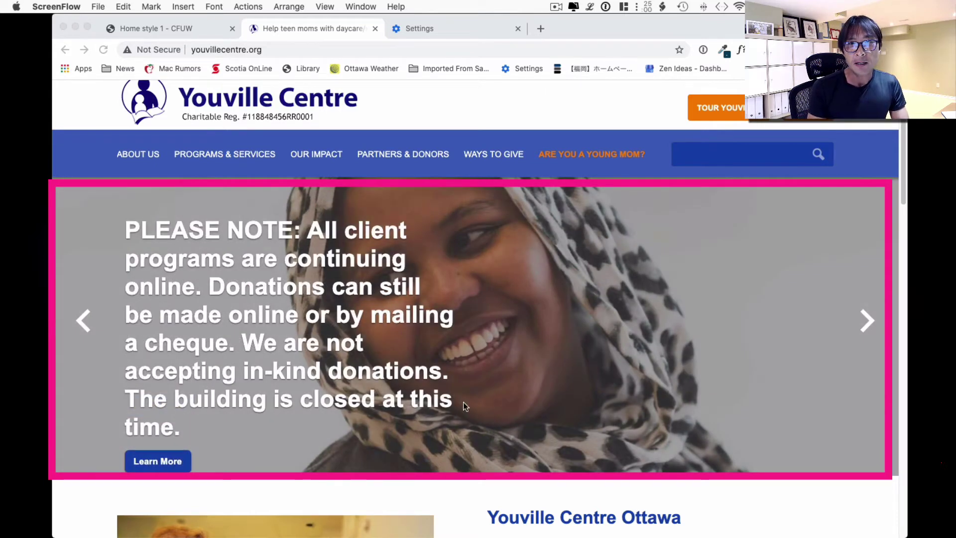
scroll(764, 328, "down", 1)
scroll(794, 312, "down", 1)
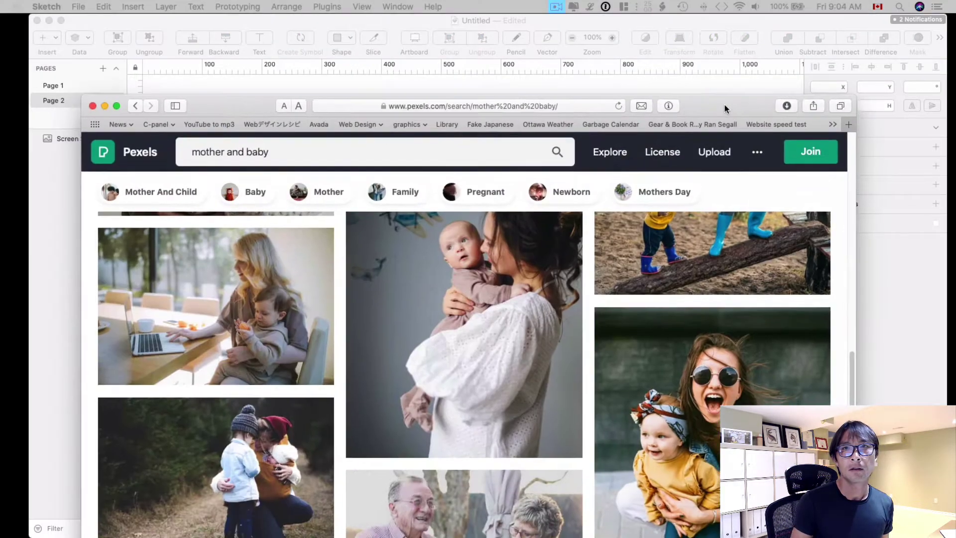
- Open the sunset silhouette of a woman lifting a baby from the Pexels results and place it on the empty Sketch page
left_click_drag(711, 124, 744, 23)
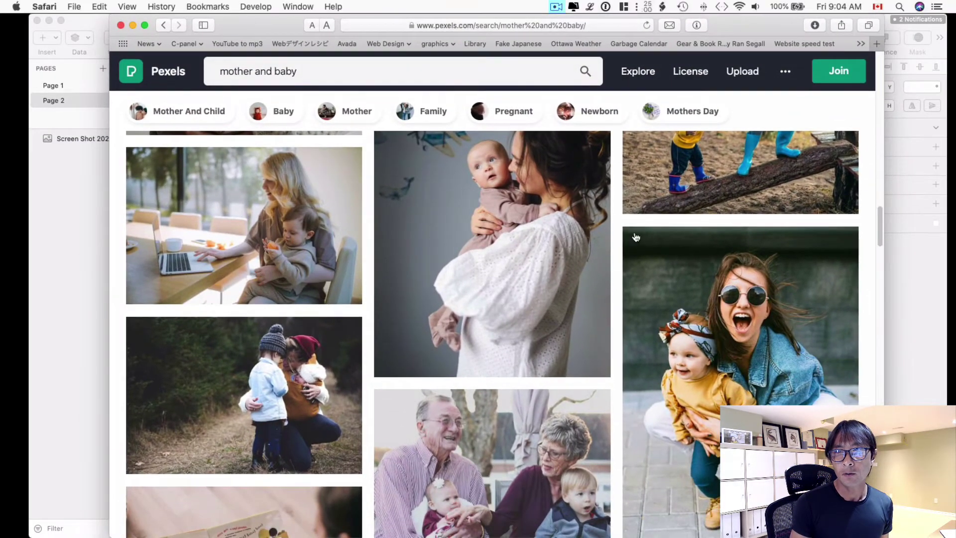
scroll(636, 234, "down", 8)
scroll(636, 234, "up", 10)
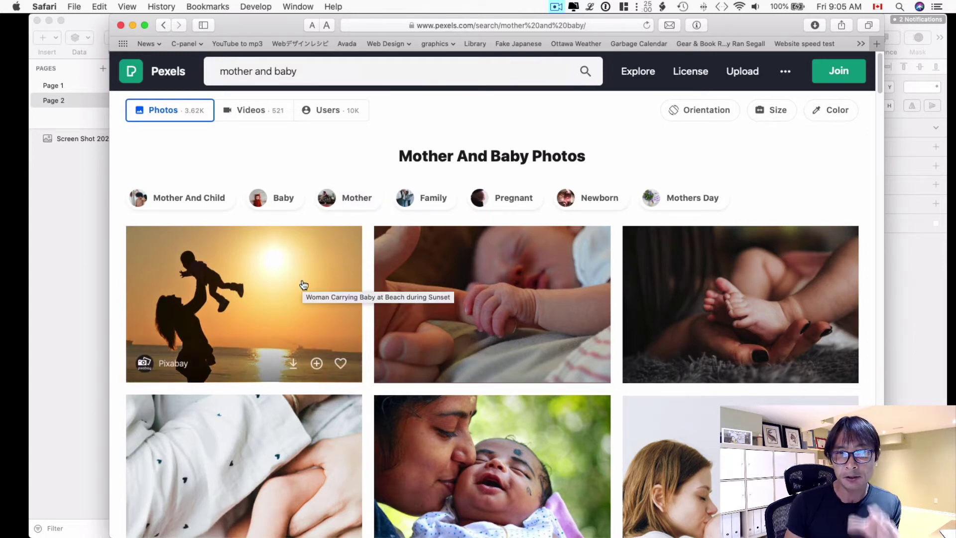
left_click(234, 282)
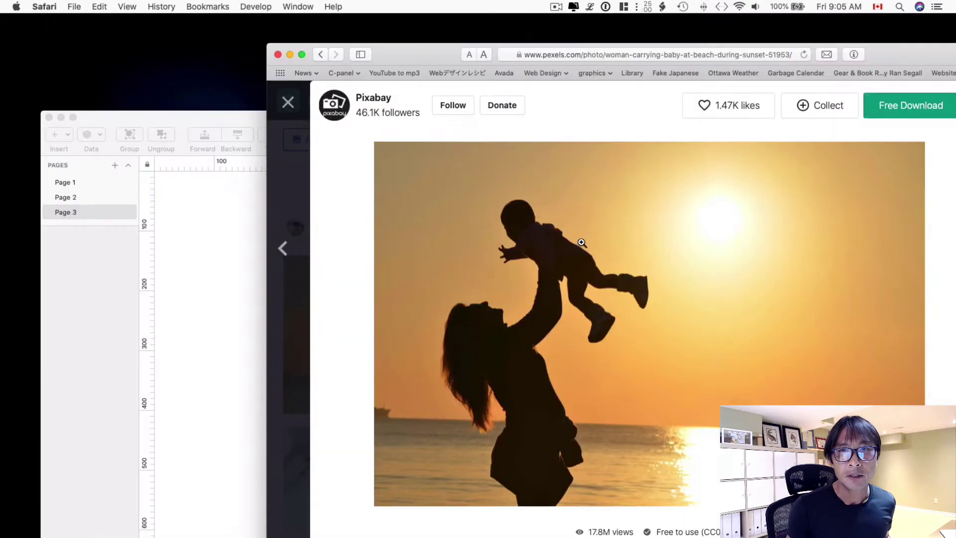
mouse_move(473, 264)
left_mouse_down()
mouse_move(235, 318)
mouse_move(384, 325)
mouse_move(477, 286)
left_mouse_up()
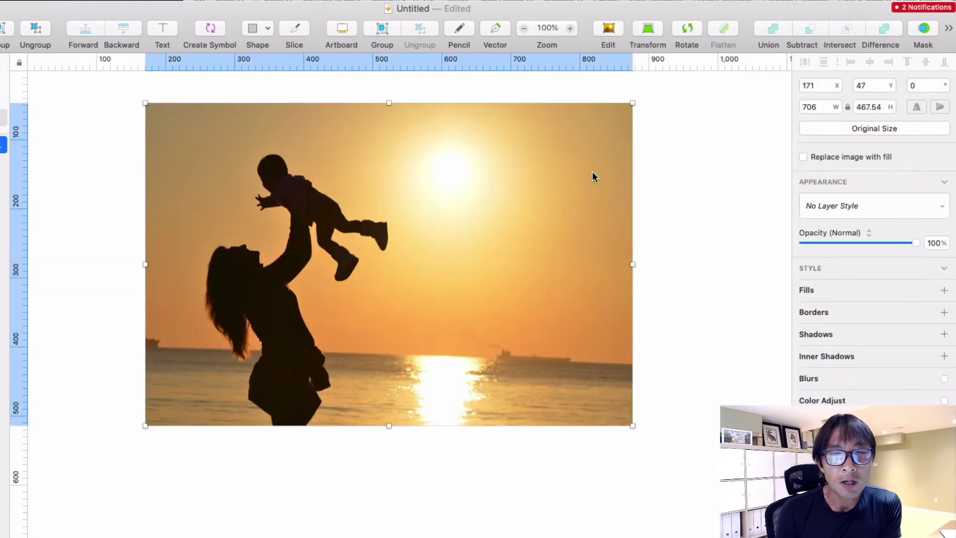
- Mask the sunset photo and crop it to a wide banner 706 wide and about 307 high
left_click(924, 29)
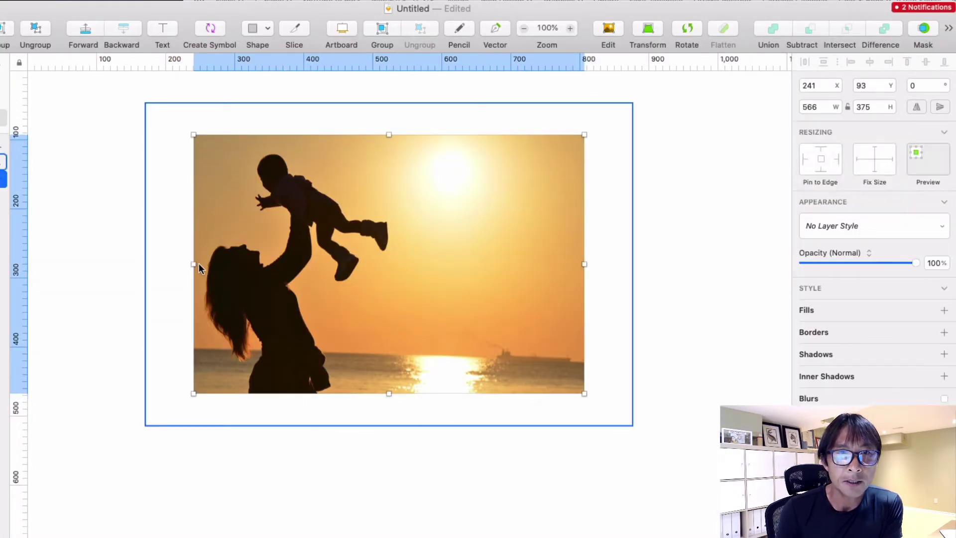
left_click_drag(195, 264, 146, 264)
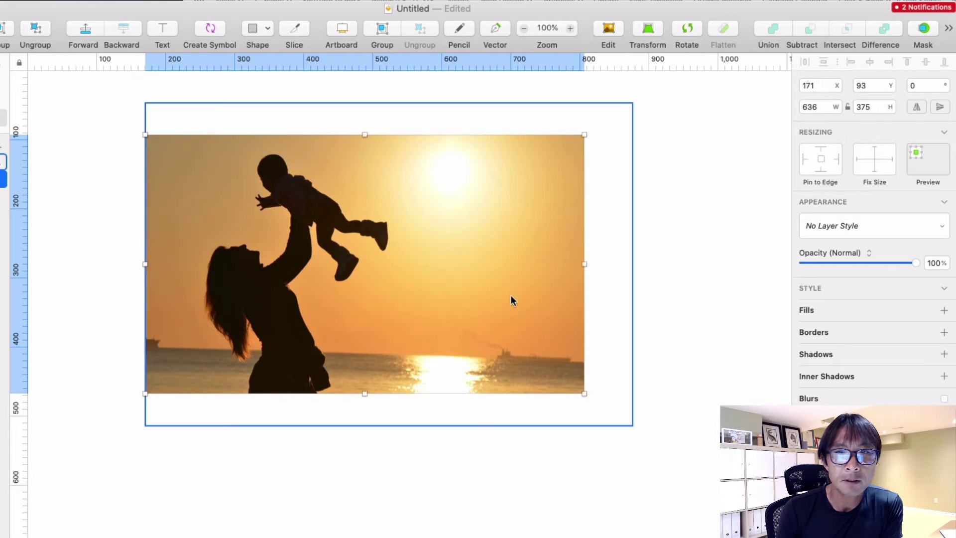
left_click_drag(583, 264, 633, 264)
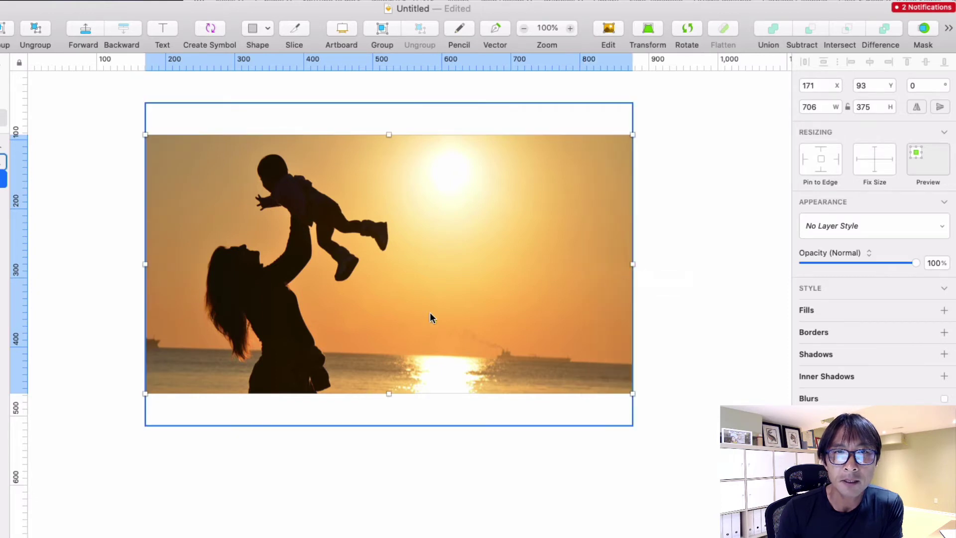
left_click_drag(390, 391, 390, 354)
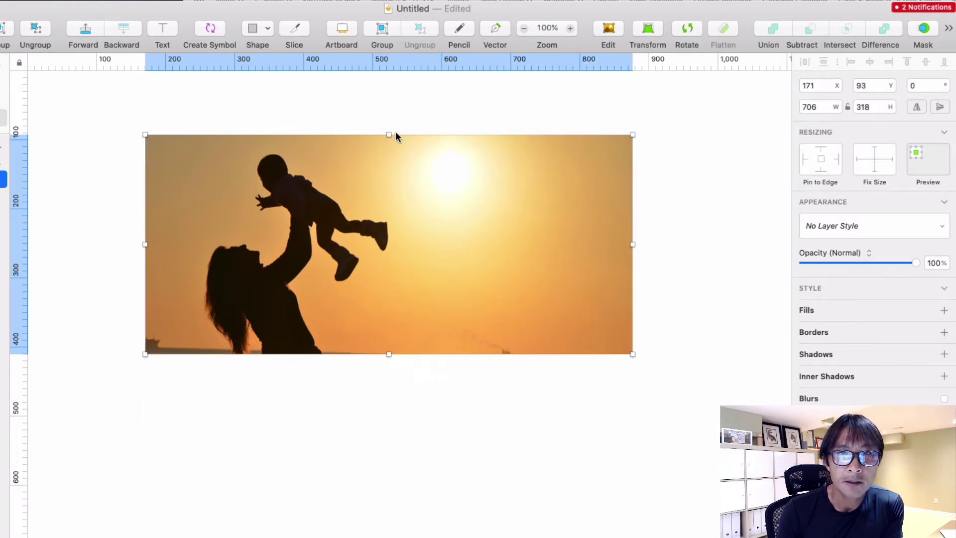
left_click_drag(387, 132, 387, 142)
left_click(689, 214)
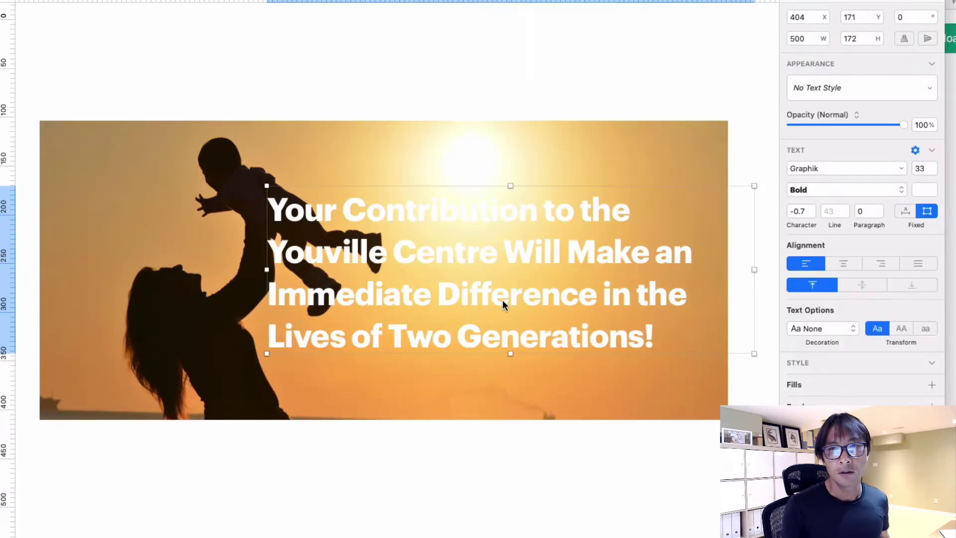
- Shift the white headline slightly and set its text colour to near-black 191717
left_click_drag(507, 286, 510, 287)
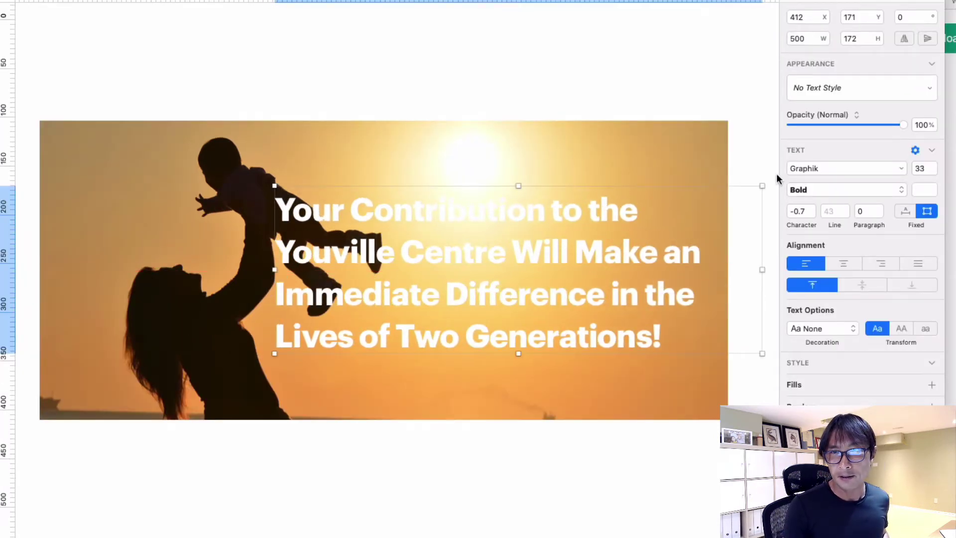
left_click(929, 191)
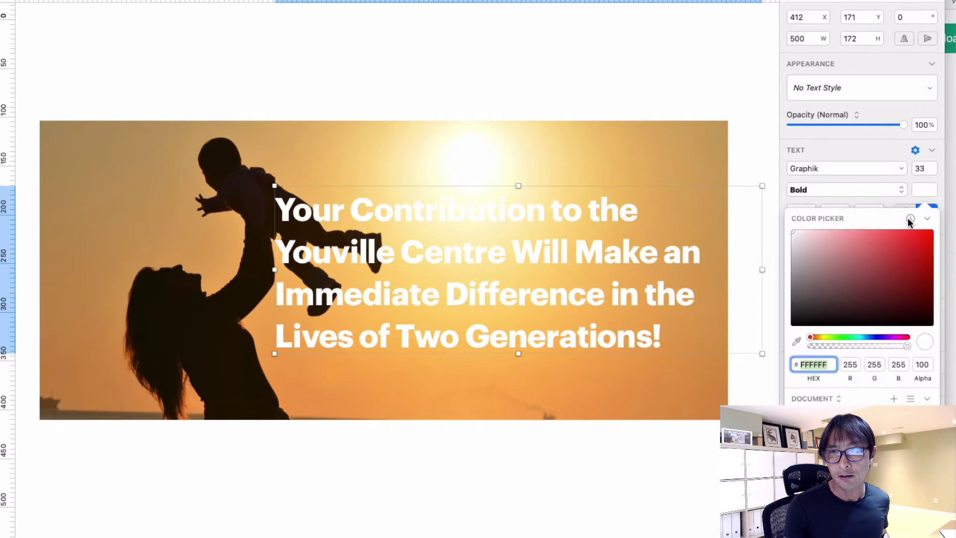
left_click(804, 316)
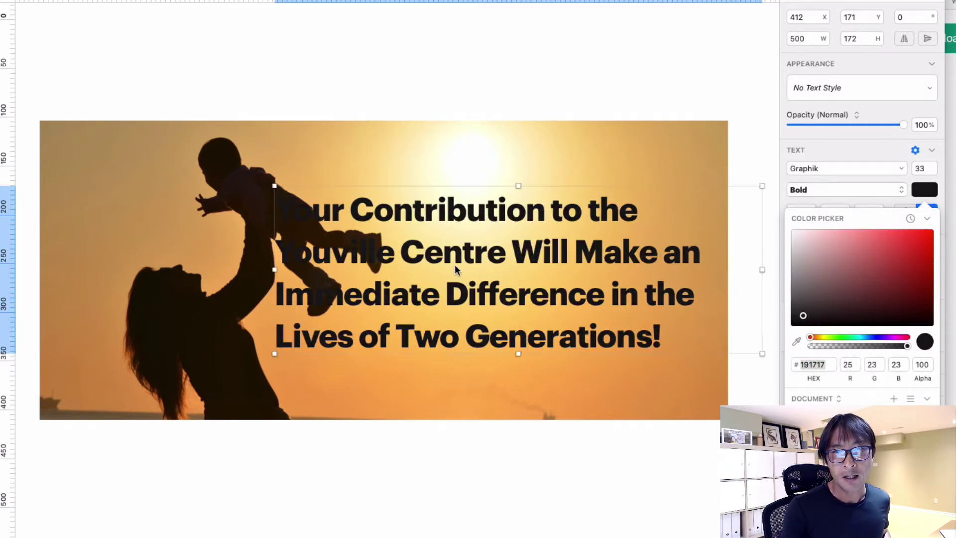
- Narrow the headline box to about 332 wide, set its font size to 22 and place it in the open sky beside the silhouettes
left_click_drag(273, 269, 439, 275)
left_click_drag(505, 260, 470, 207)
left_click(921, 169)
type("22")
key("Return")
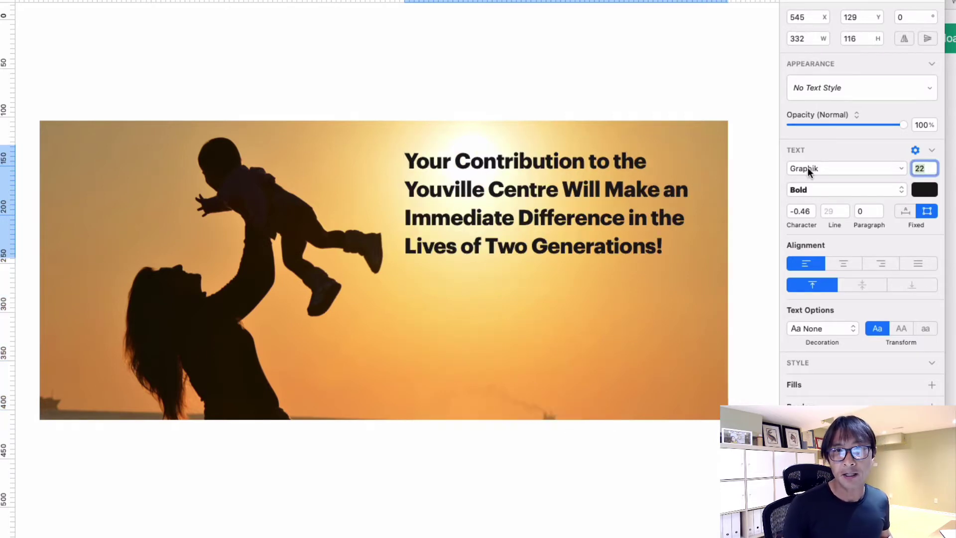
left_click_drag(570, 250, 573, 280)
left_click(467, 84)
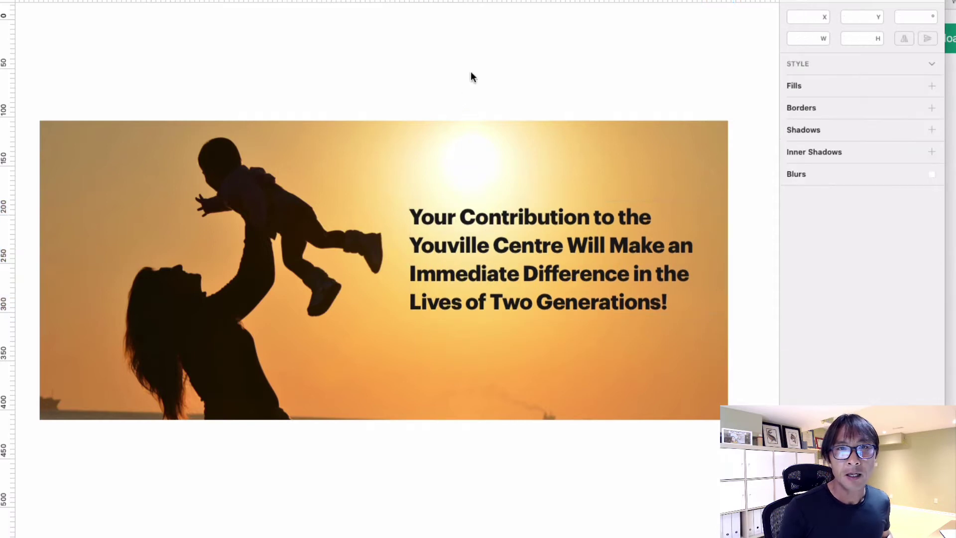
- Draw a rounded rectangle about 101 by 28 below the headline as a button and fill it with blue 475FB0
left_click(269, 9)
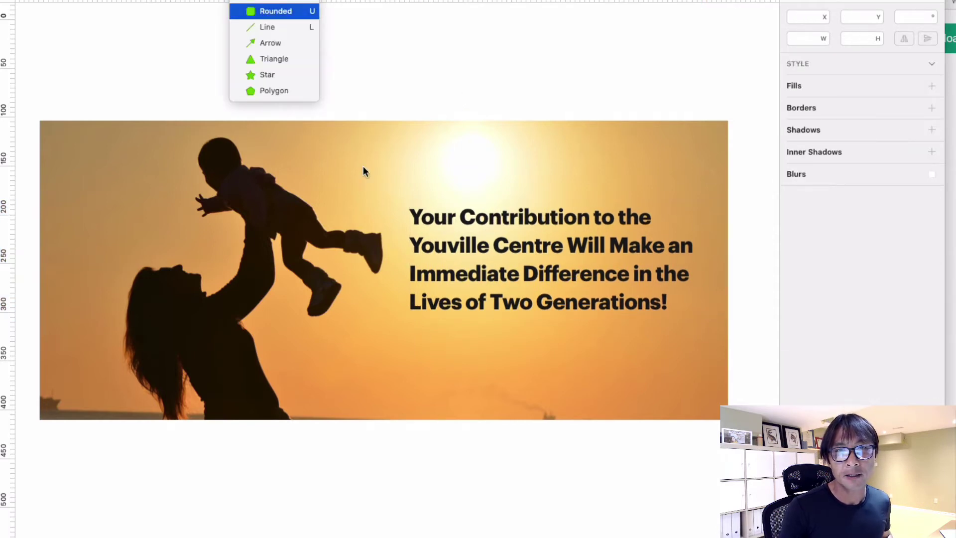
mouse_move(410, 343)
left_mouse_down()
mouse_move(508, 370)
mouse_move(472, 347)
left_mouse_up()
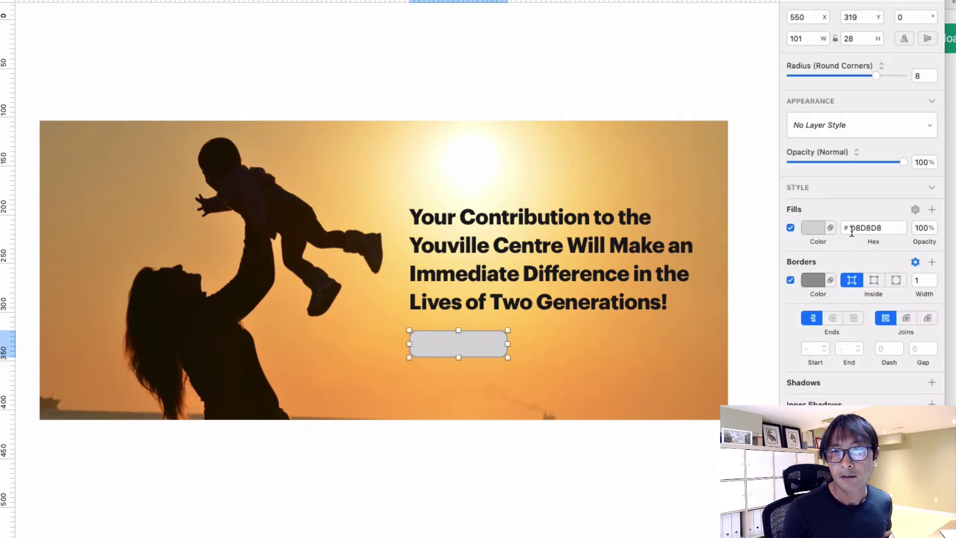
left_click(812, 231)
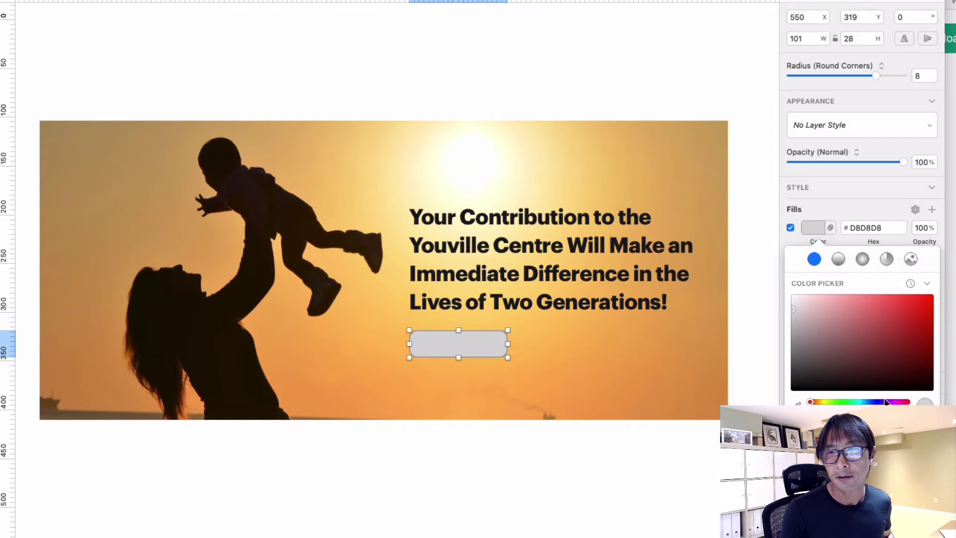
left_click_drag(860, 346, 875, 324)
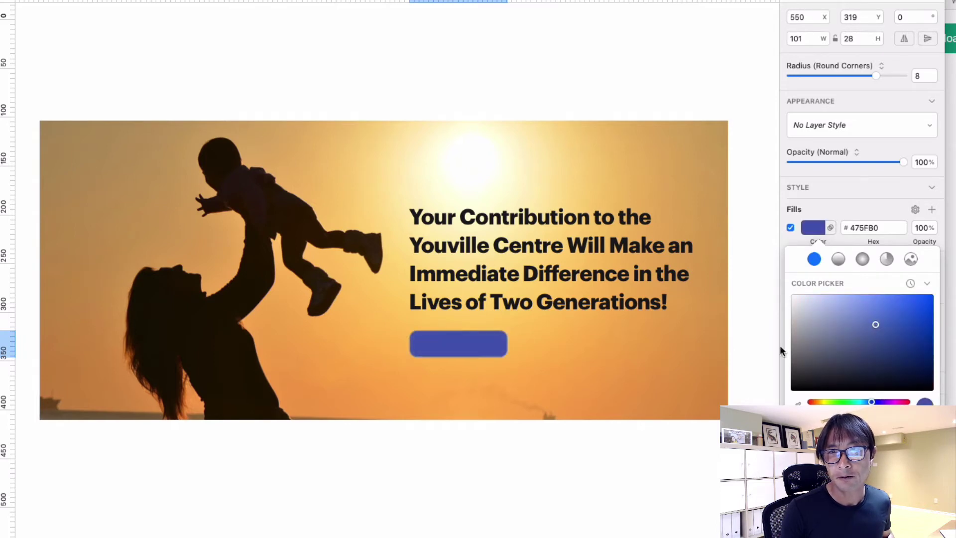
- Change the border colour of the blue button to white
left_click(789, 206)
left_click(809, 281)
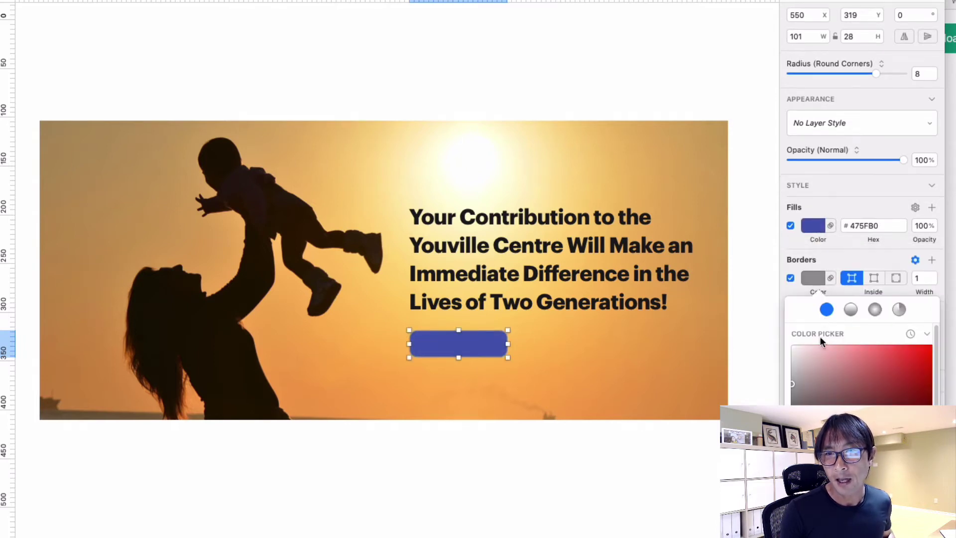
left_click_drag(794, 385, 790, 345)
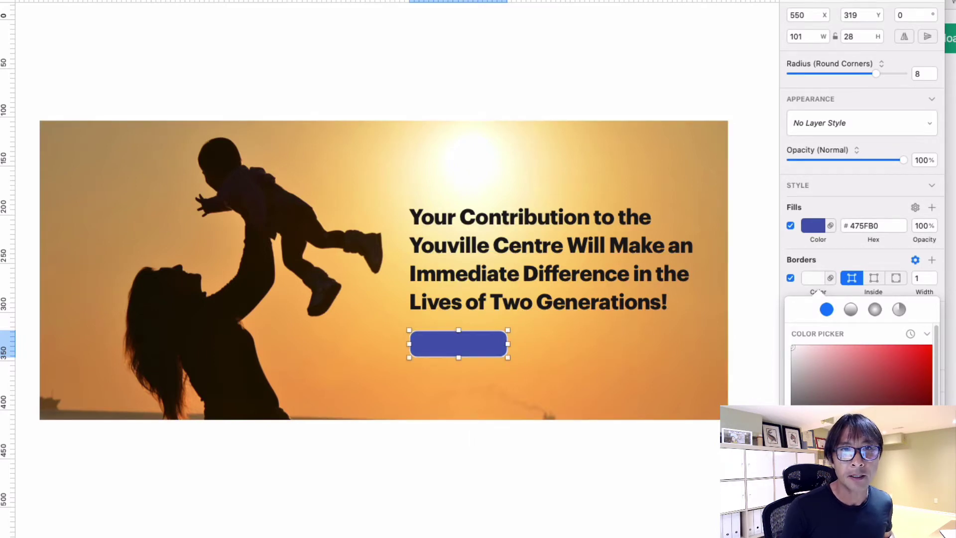
- Add a text label reading "Support" over the blue button
key("t")
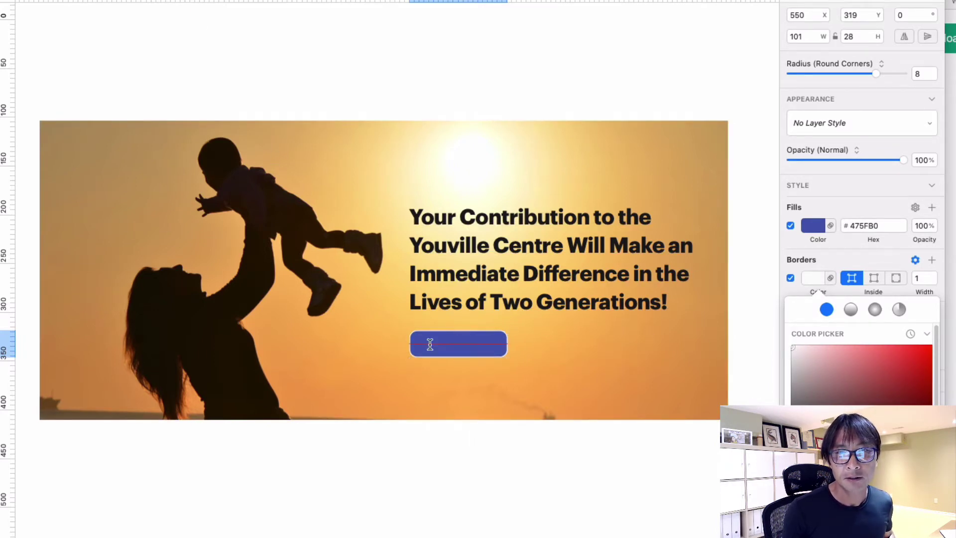
left_click_drag(430, 340, 494, 354)
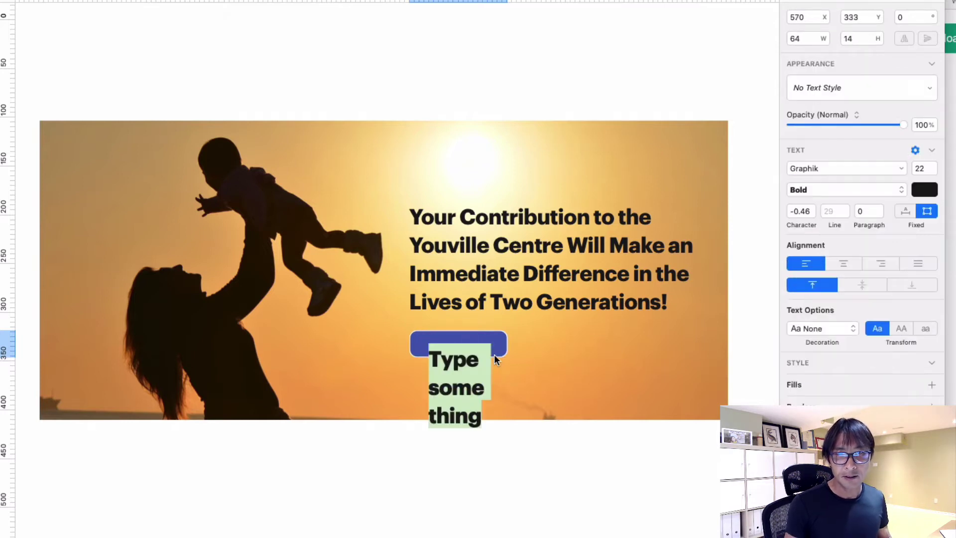
type("Call")
key("BackSpace")
key("BackSpace")
key("BackSpace")
key("BackSpace")
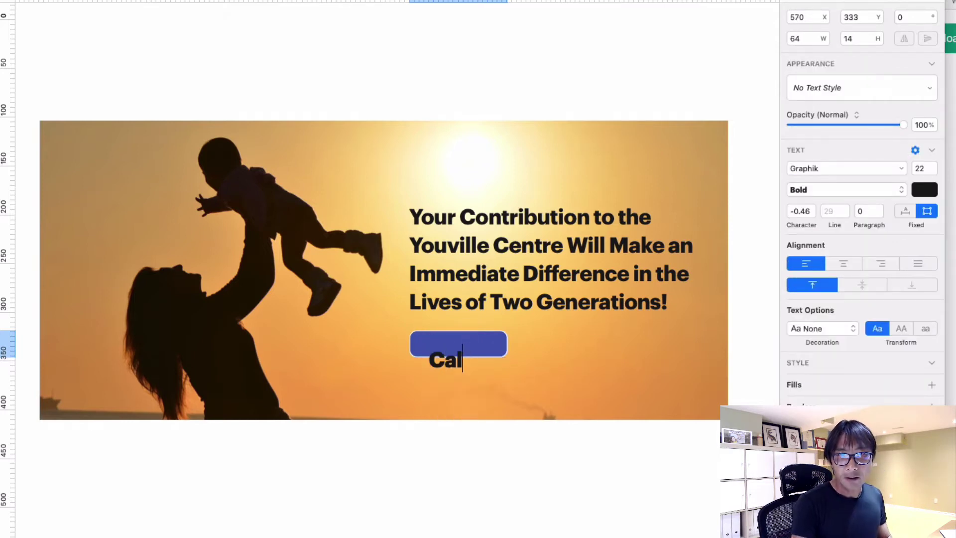
type("Support")
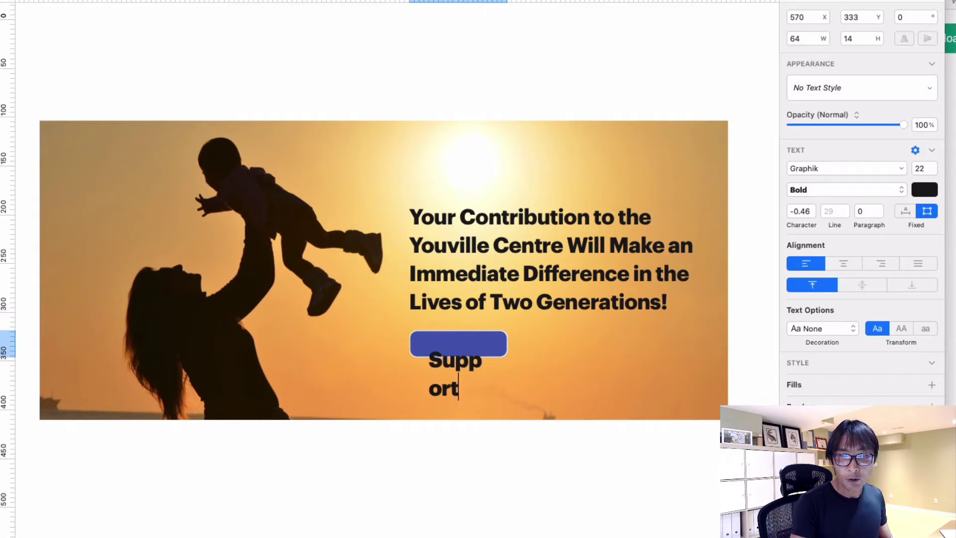
key("Escape")
- Set the Support label to size 15, Medium weight and off-white F6F6F6, and position it inside the button
left_click_drag(492, 358, 474, 342)
left_click(919, 168)
type("15")
key("Return")
left_click(841, 190)
left_click(808, 139)
left_click(924, 190)
left_click_drag(805, 246, 792, 230)
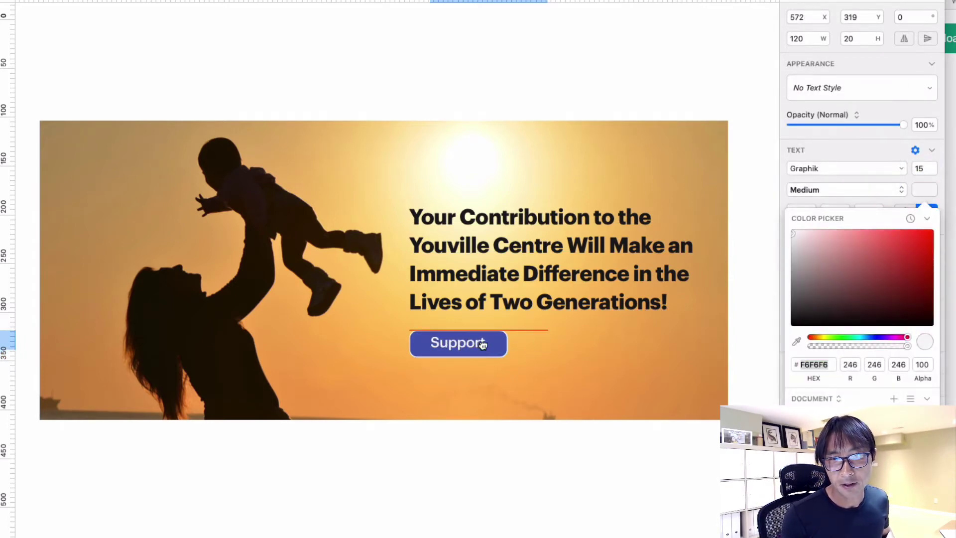
left_click(537, 349)
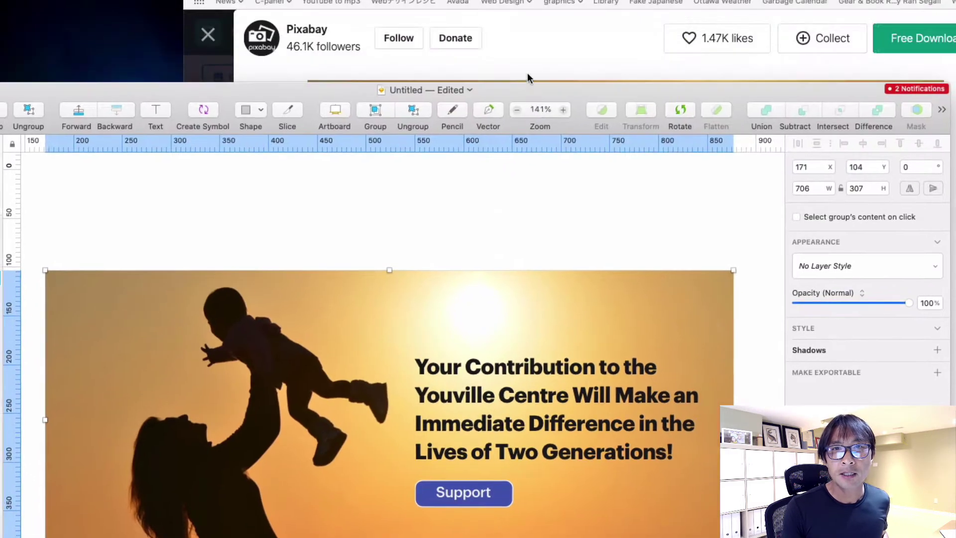
- Switch to the Pexels page, close the sunset photo and open the blurred mother-and-baby photo with the hanging star mobile
left_click(526, 70)
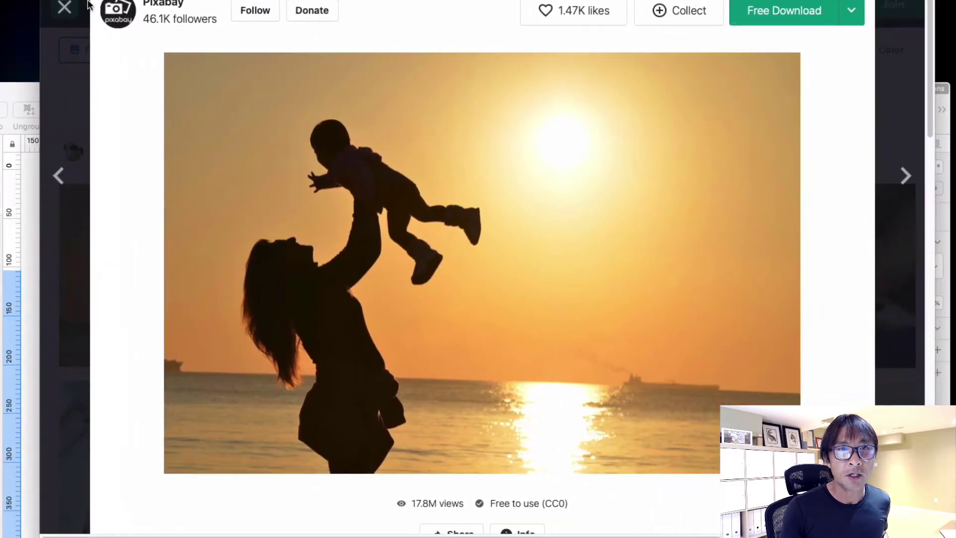
left_click(65, 8)
scroll(526, 249, "down", 15)
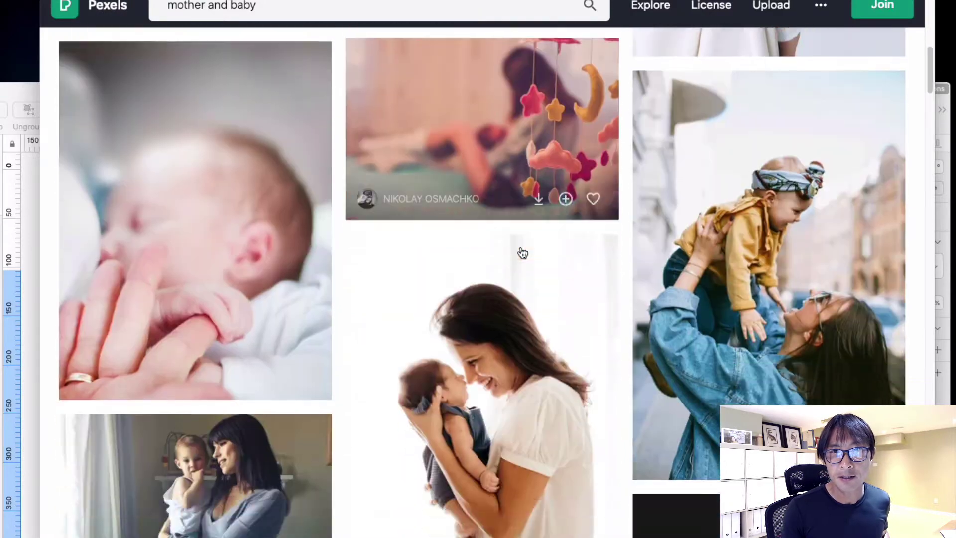
scroll(522, 252, "up", 6)
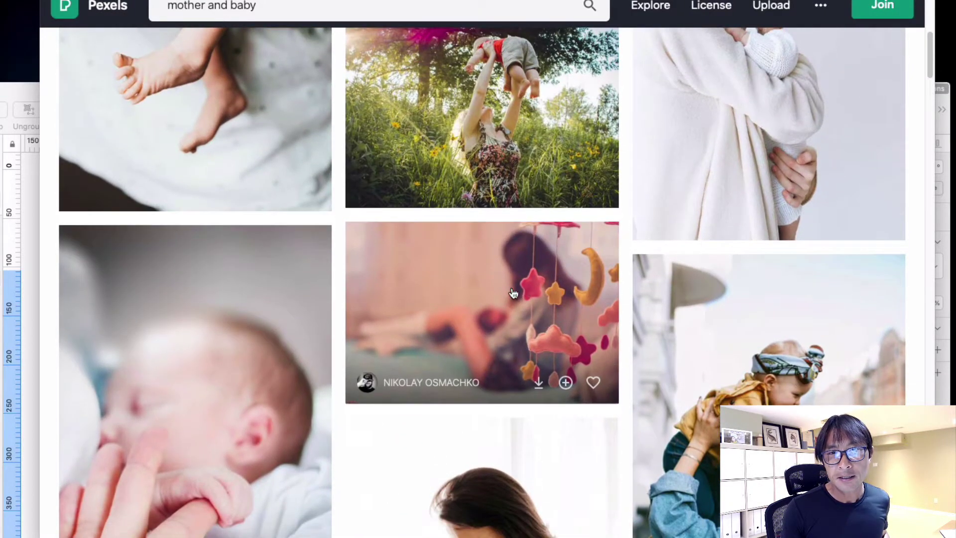
left_click(518, 296)
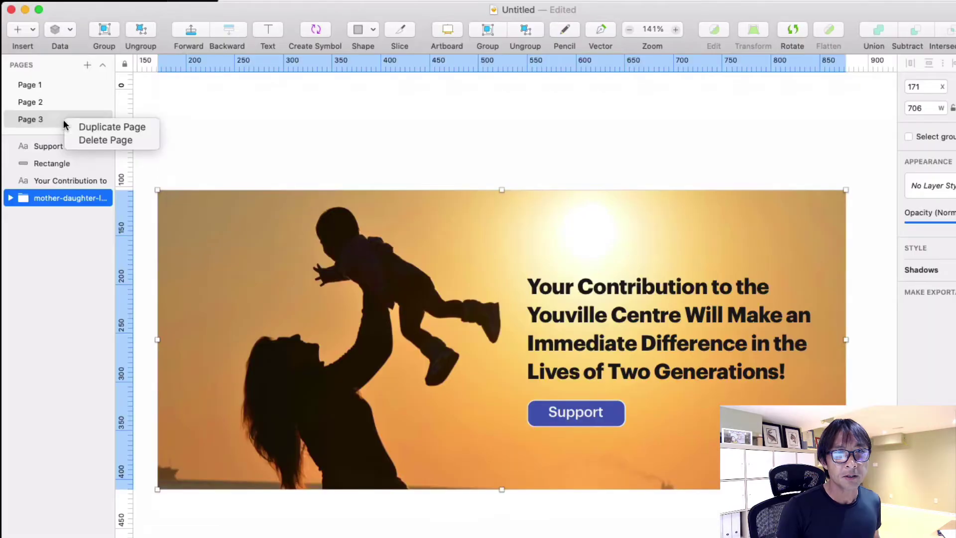
- Duplicate Page 3 of the Sketch document and bring its banner into view
left_click(90, 128)
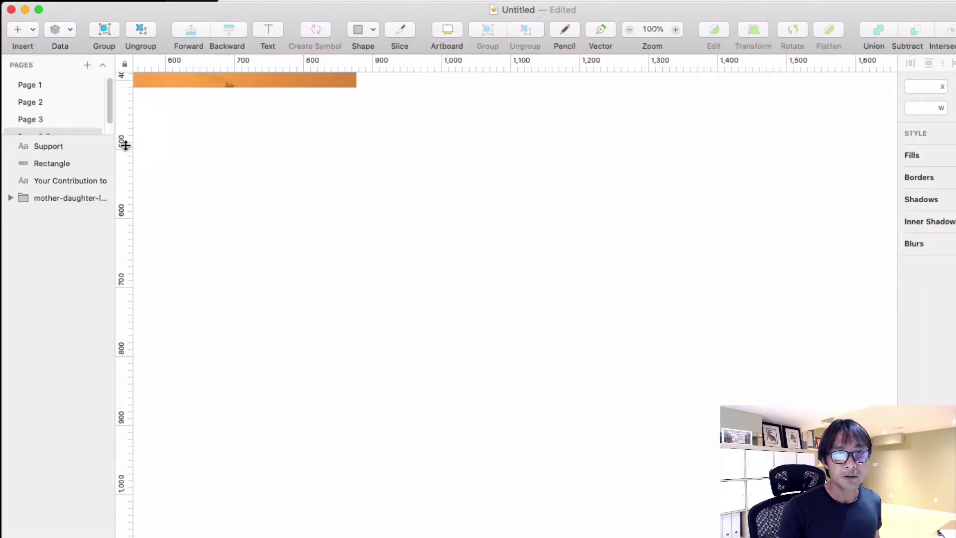
scroll(334, 198, "up", 3)
scroll(334, 196, "up", 4)
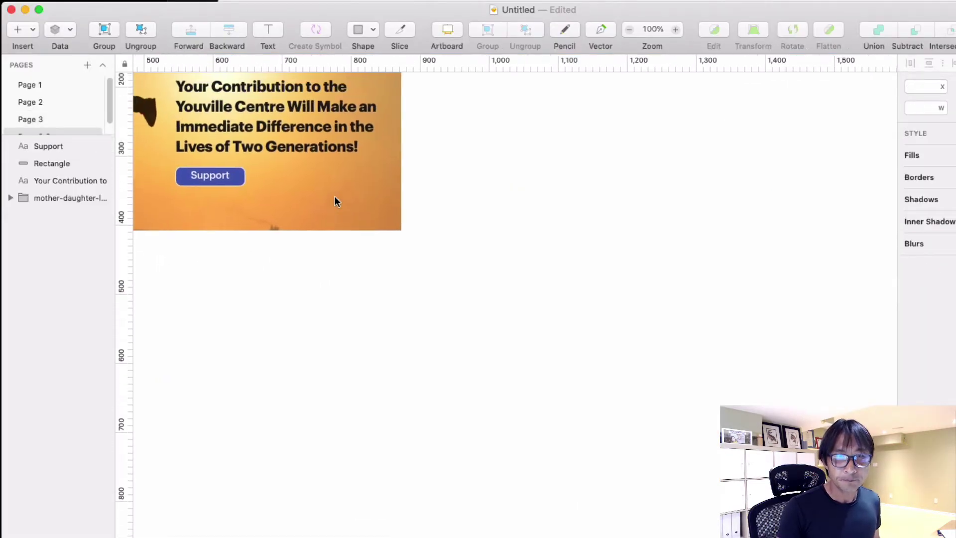
scroll(334, 196, "left", 5)
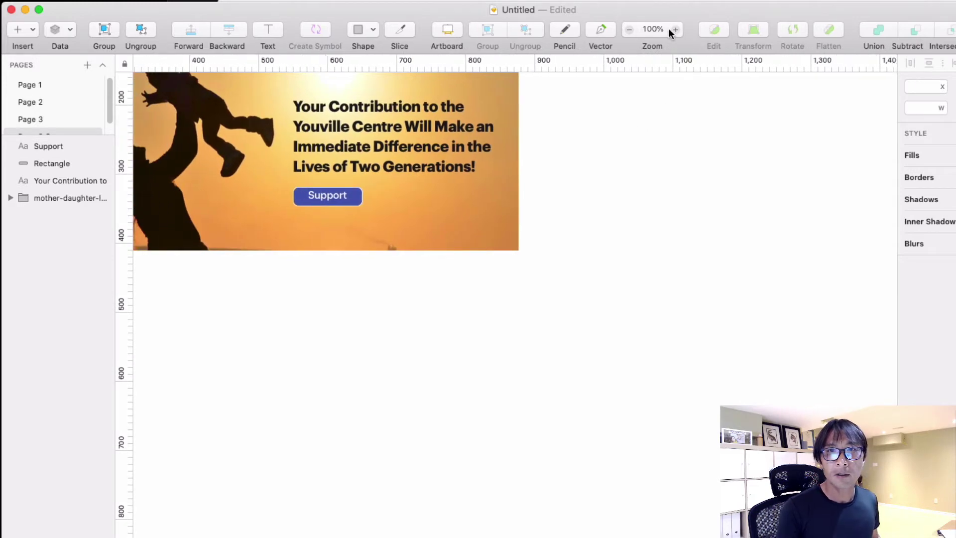
- Switch to the Pexels page and bring the blurred mother-and-baby photo with the star mobile into the duplicated Sketch page
left_click(646, 29)
scroll(588, 131, "up", 3)
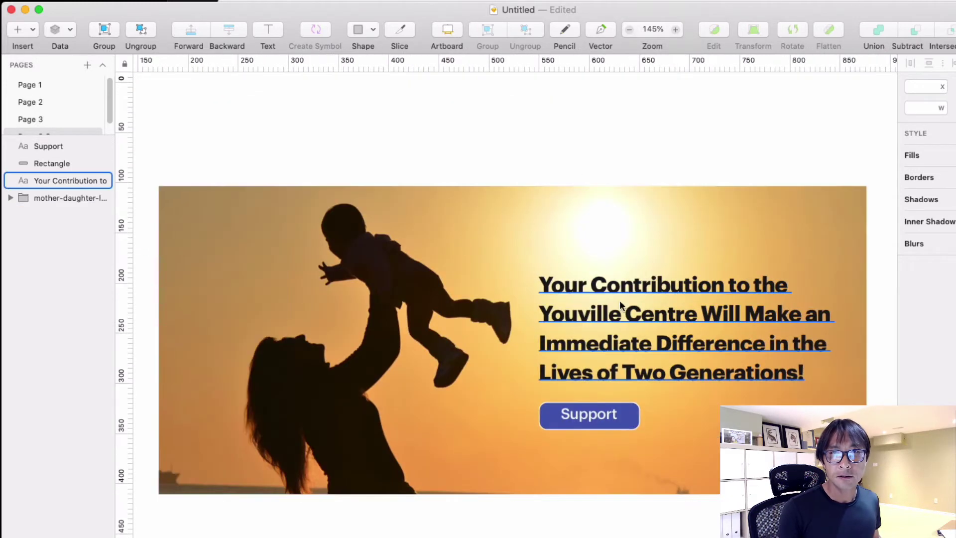
key("super+Tab")
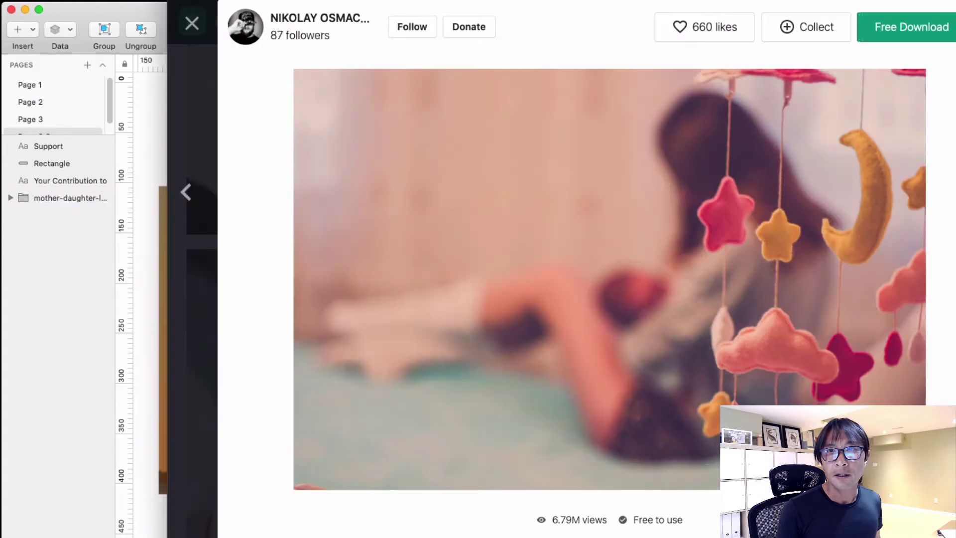
left_click_drag(155, 199, 163, 196)
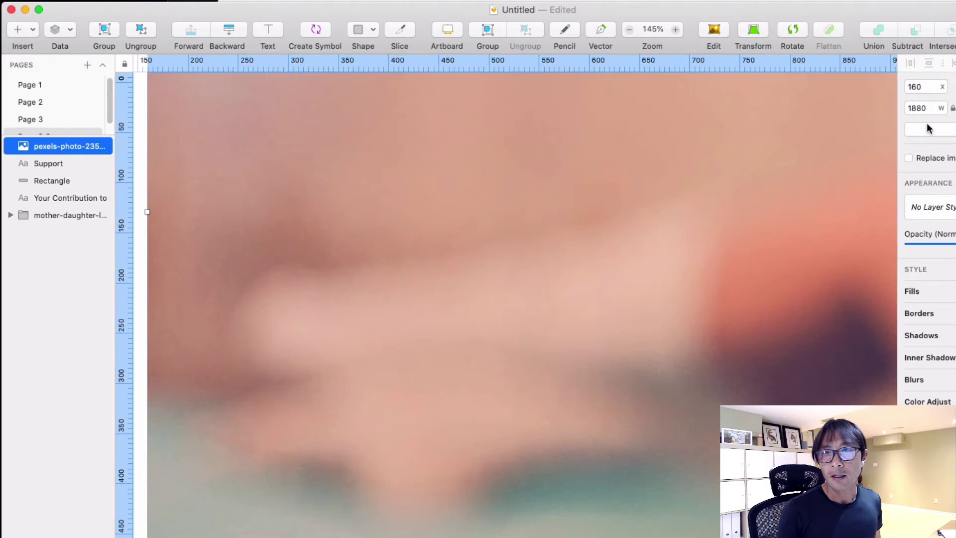
- Set the imported photo's width to 1000
left_click(917, 107)
double_click(916, 107)
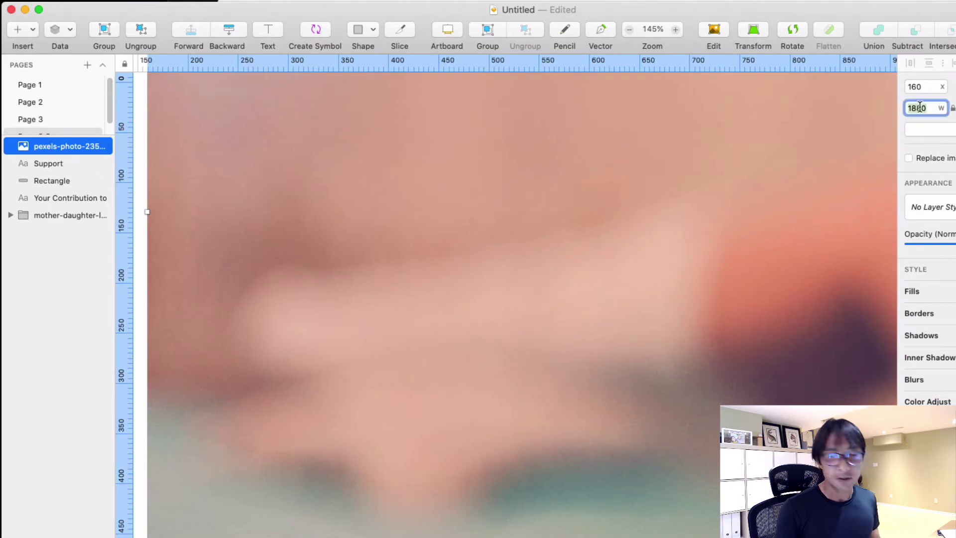
type("1000")
key("Return")
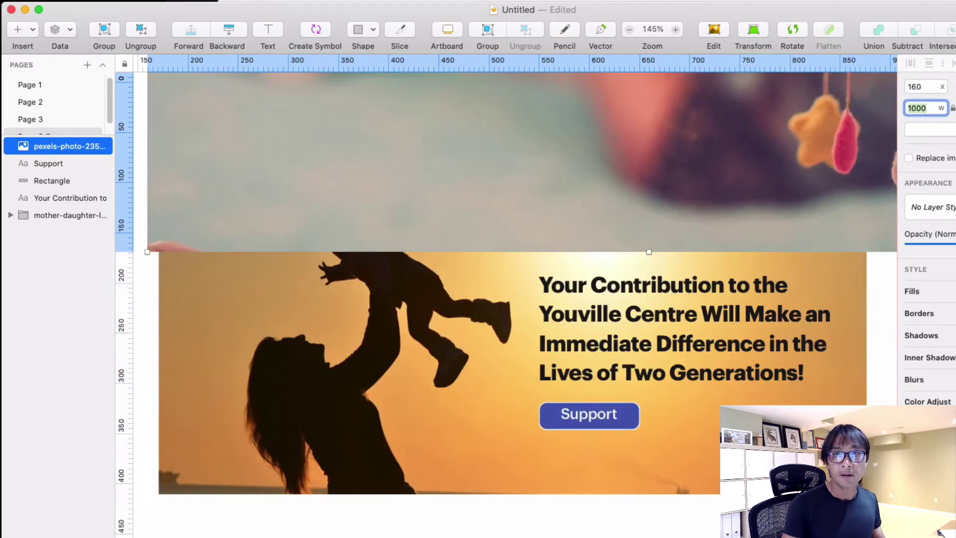
- Move the photo over the sunset banner, align it with the banner's left edge and scale it to about 715 wide
left_click_drag(781, 149, 626, 422)
left_click_drag(580, 444, 599, 391)
left_click_drag(812, 260, 878, 271)
left_click_drag(634, 159, 638, 212)
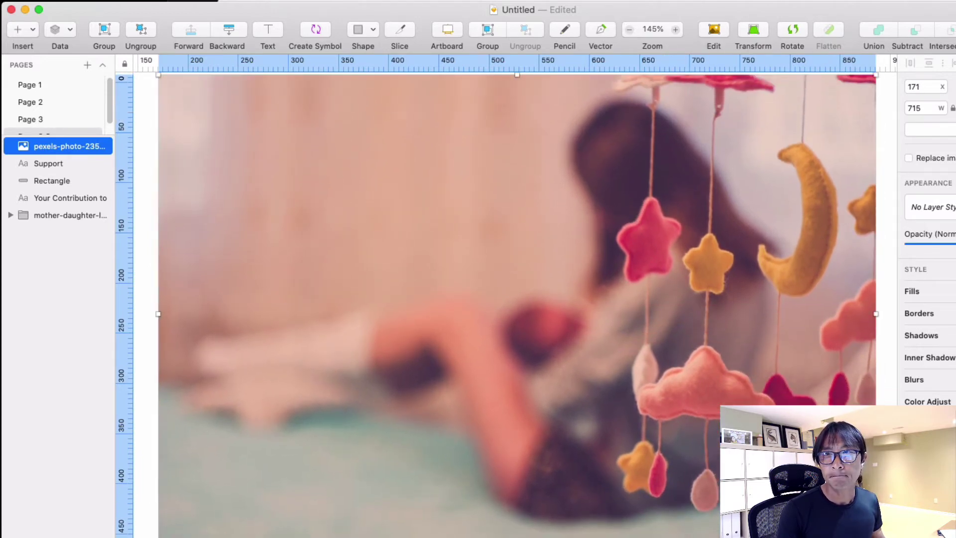
- Mask the photo, crop it to about 706 × 307 and move it to cover the sunset banner
key("ctrl+super+m")
left_click_drag(231, 313, 160, 314)
left_click_drag(807, 315, 867, 315)
left_click_drag(513, 505, 523, 422)
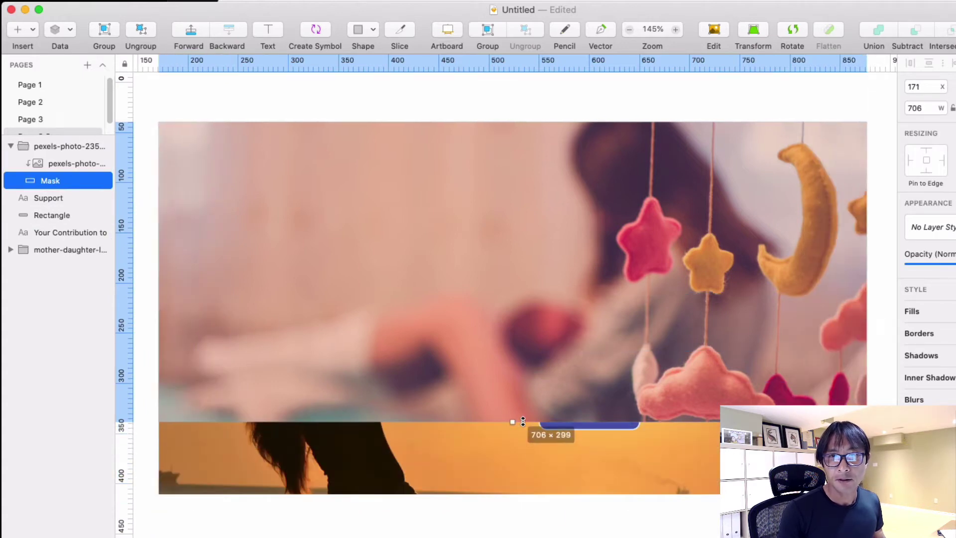
left_click_drag(553, 286, 567, 350)
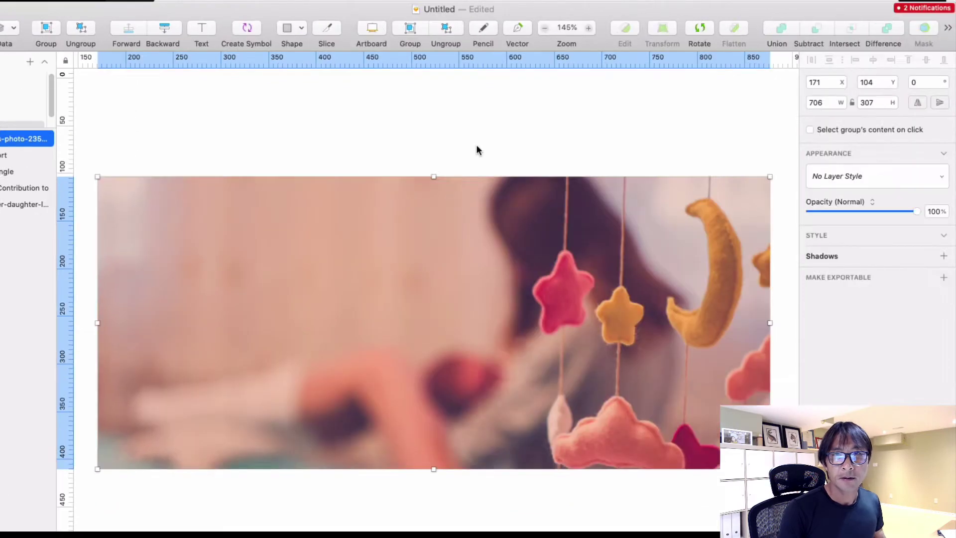
- Delete the old sunset image from the page and put the cropped photo behind the headline and Support button
left_click(553, 176)
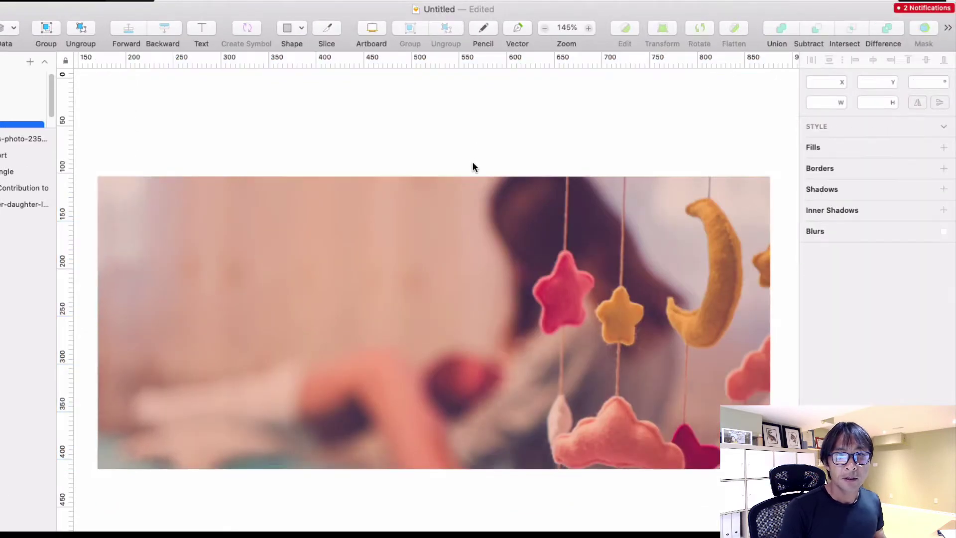
left_click_drag(144, 236, 106, 258)
left_click(106, 258)
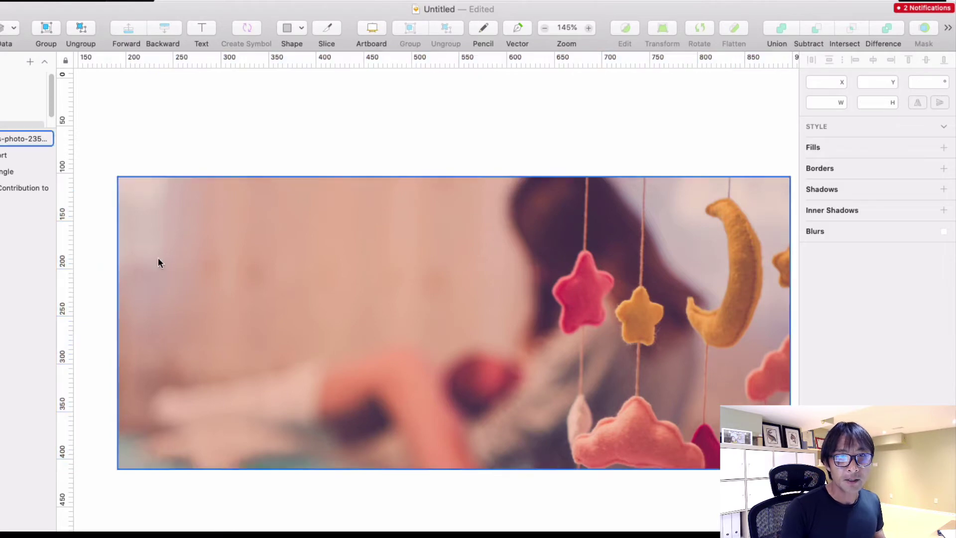
right_click(158, 257)
key("Escape")
left_click_drag(25, 139, 25, 197)
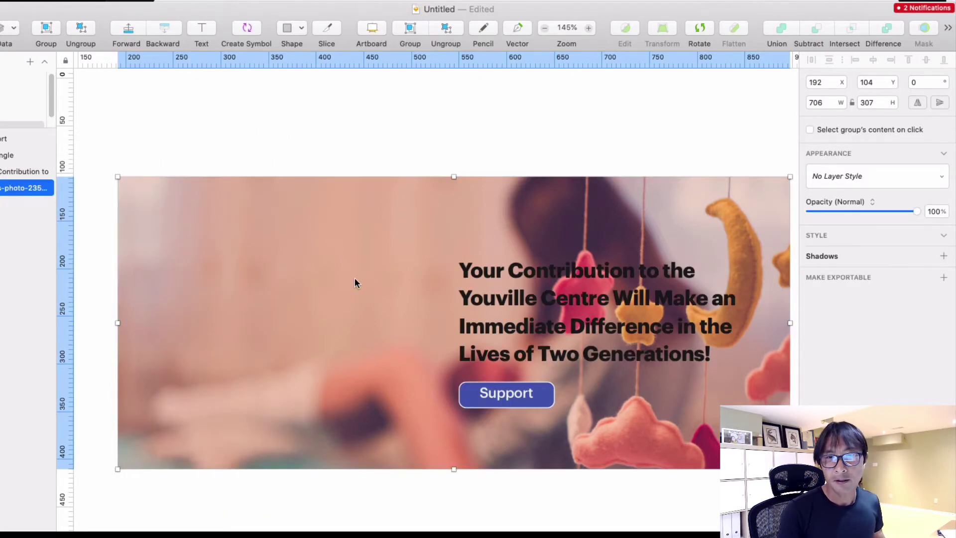
- Move the headline and the Support button with its label to the photo's left half, and widen the headline's text box to about 361
left_click_drag(537, 304, 234, 308)
left_click(541, 404)
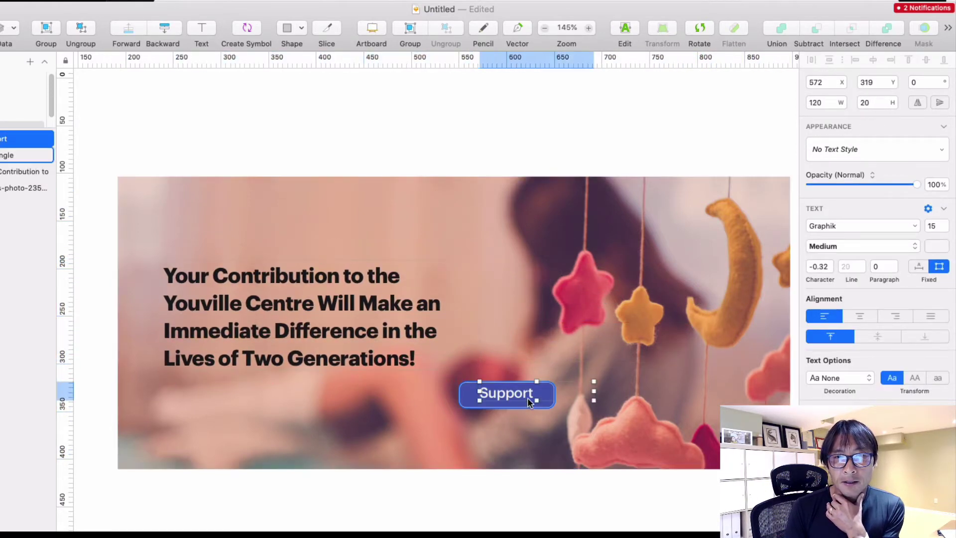
left_click(460, 400, "shift")
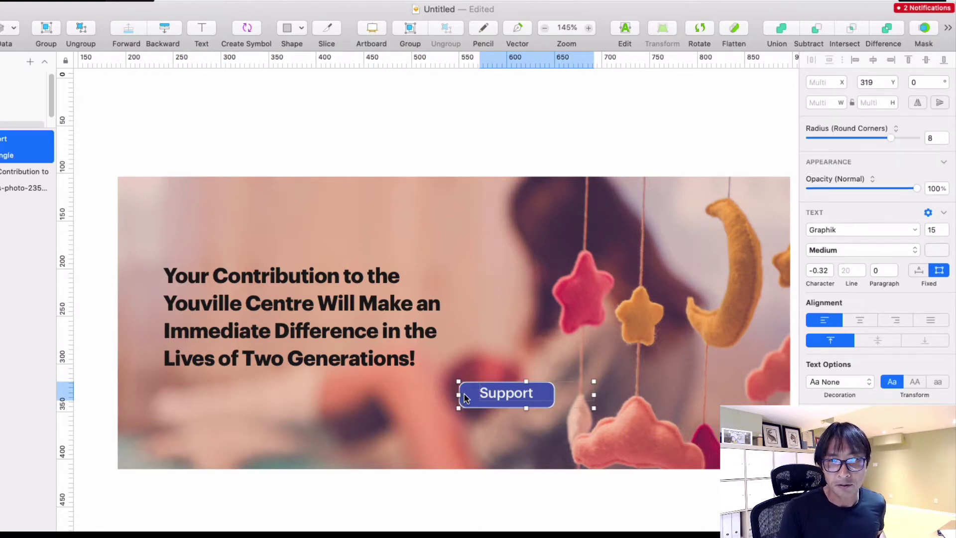
left_click_drag(496, 401, 199, 407)
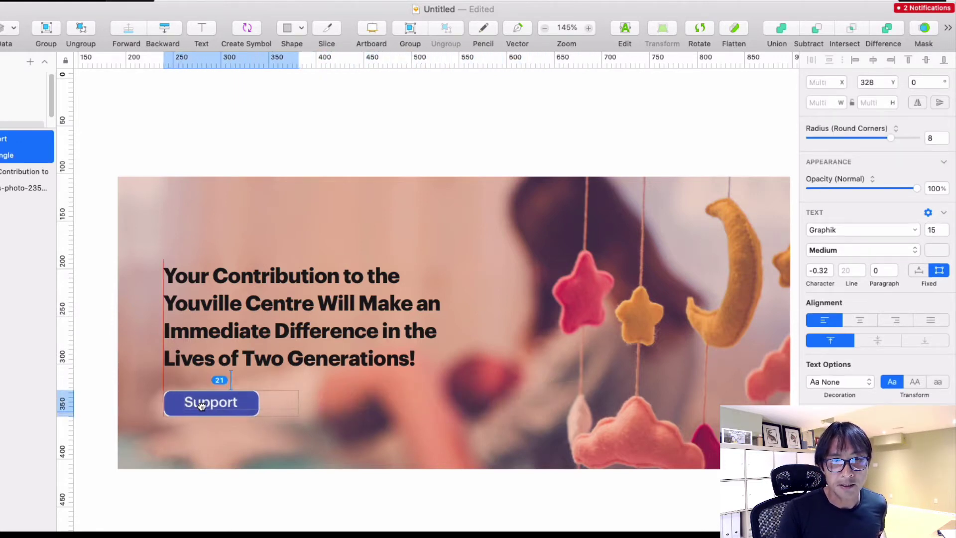
left_click(371, 353)
left_click_drag(480, 315, 507, 314)
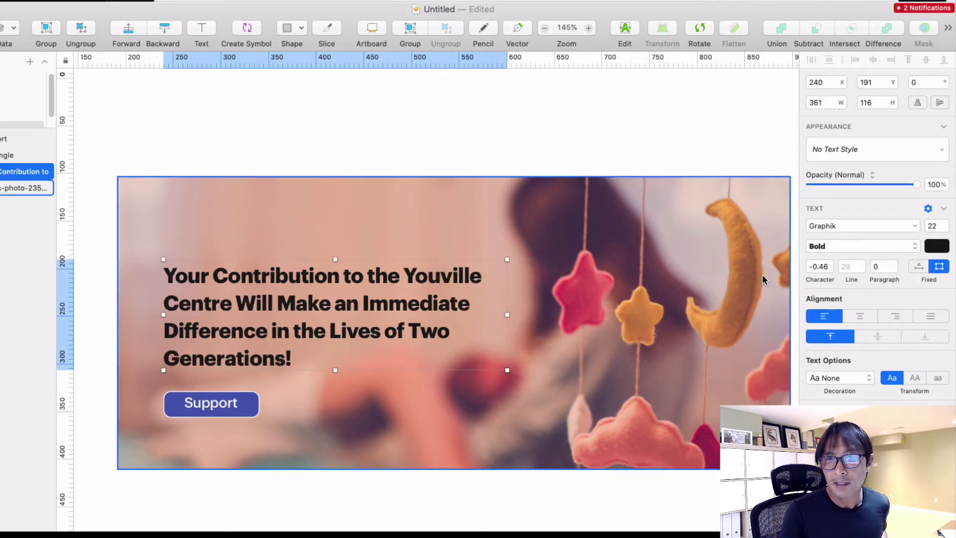
- Recolour the headline text white and give it a drop shadow
left_click(936, 248)
left_click_drag(826, 326, 802, 282)
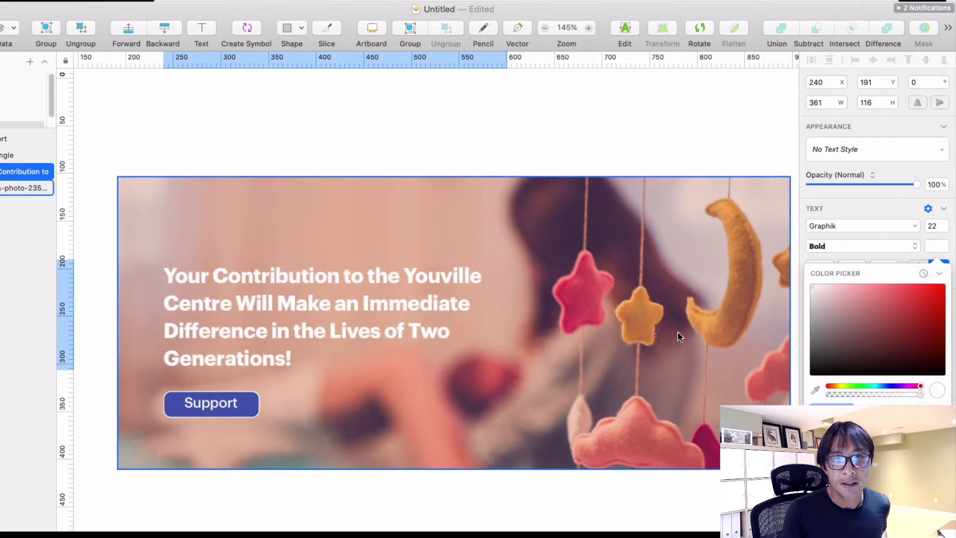
left_click(639, 154)
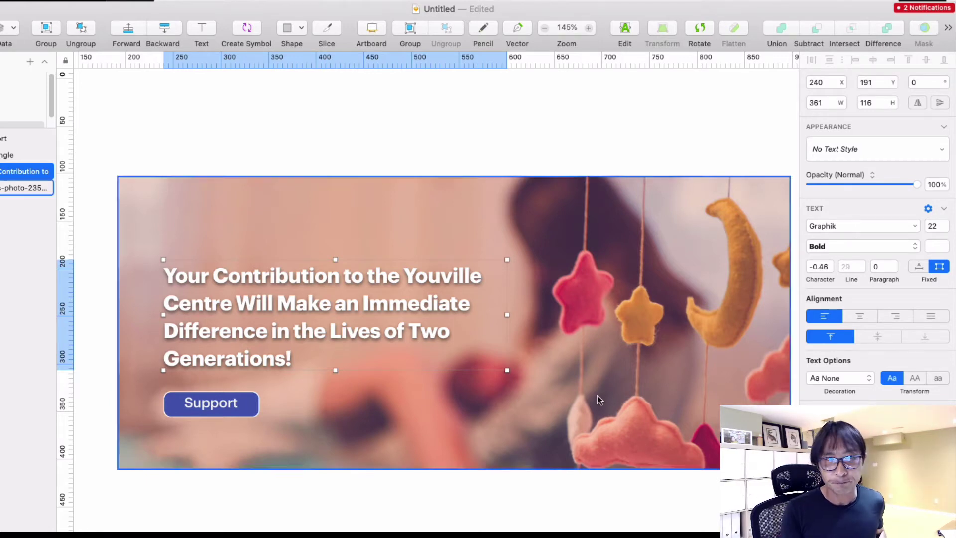
left_click(523, 135)
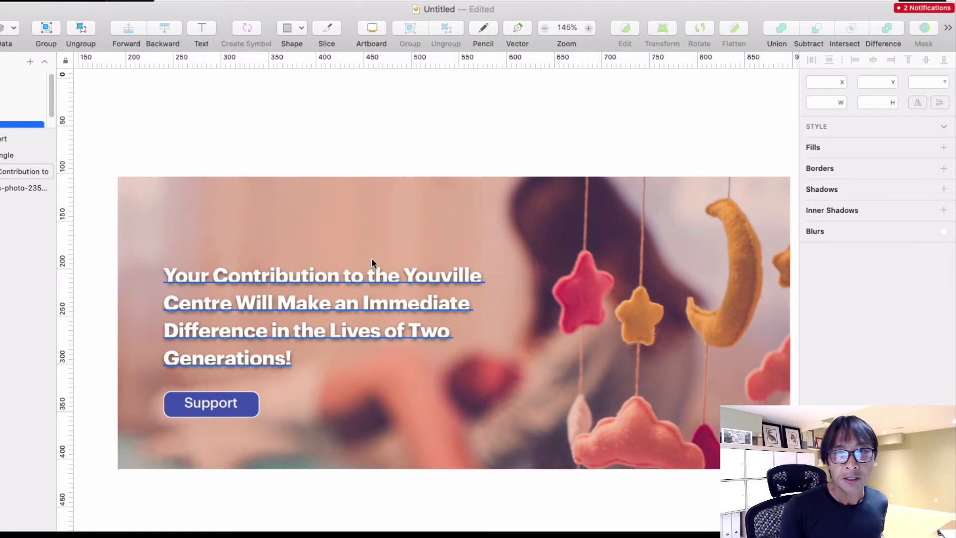
- Reduce the headline's text size to 16
left_click(391, 279)
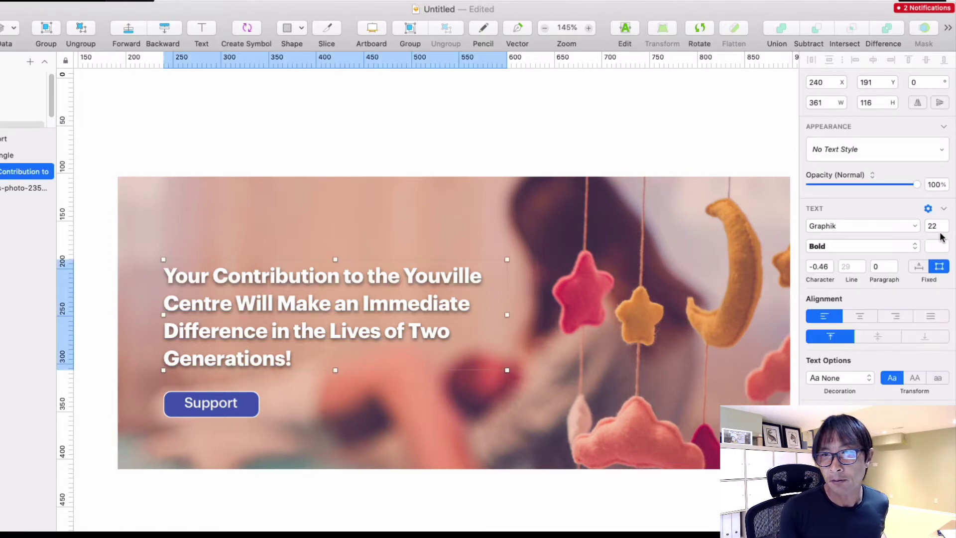
left_click(946, 231)
left_click(946, 231)
left_click(946, 231)
left_click(945, 231)
left_click(945, 232)
- Duplicate the headline text above itself, change the copy to "Together we can make a difference" and lower it slightly
left_click_drag(353, 312, 348, 236)
double_click(348, 236)
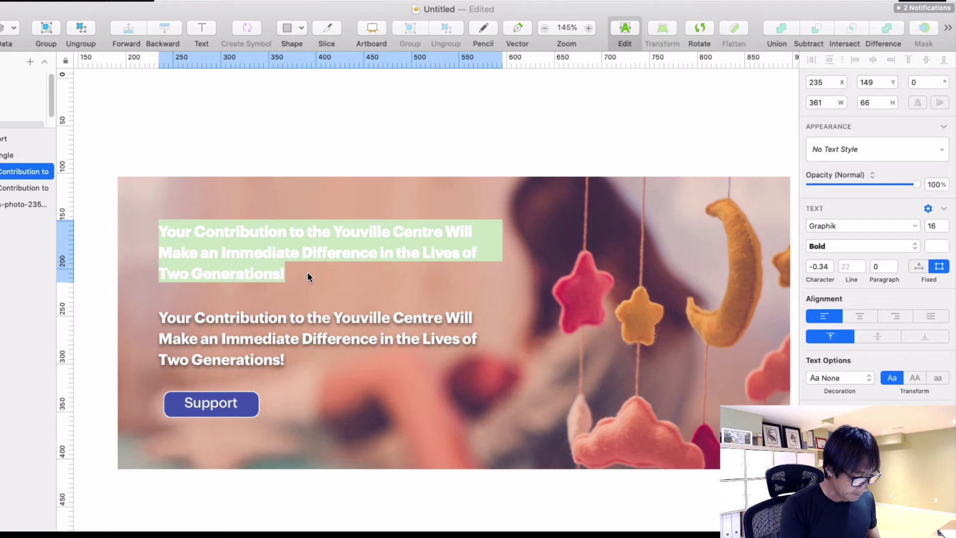
type("Together we c")
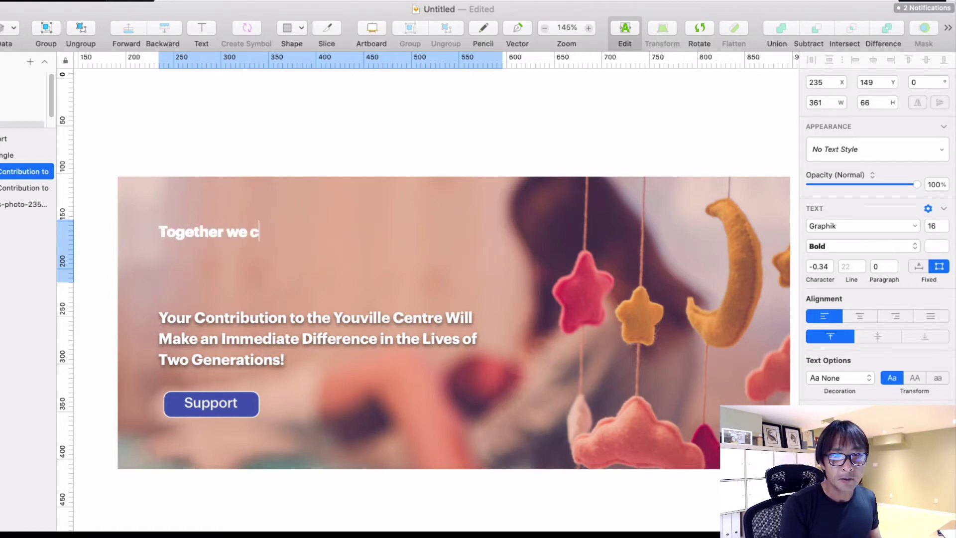
type("an make a differen")
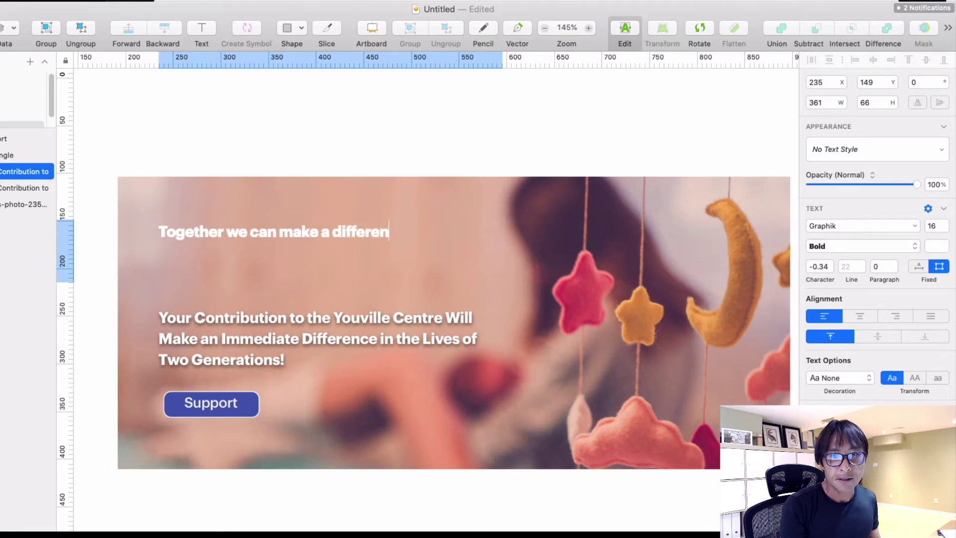
type("te")
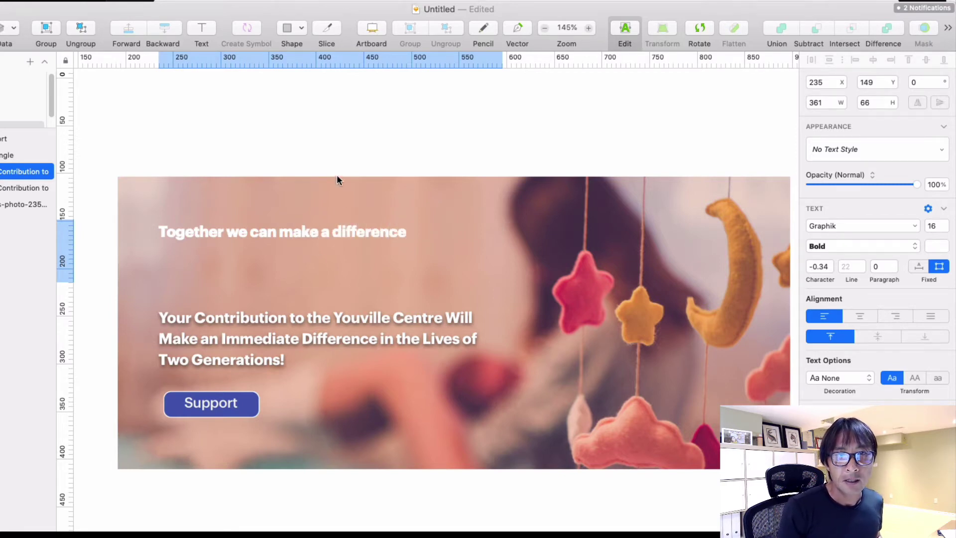
key("Escape")
left_click_drag(327, 228, 327, 248)
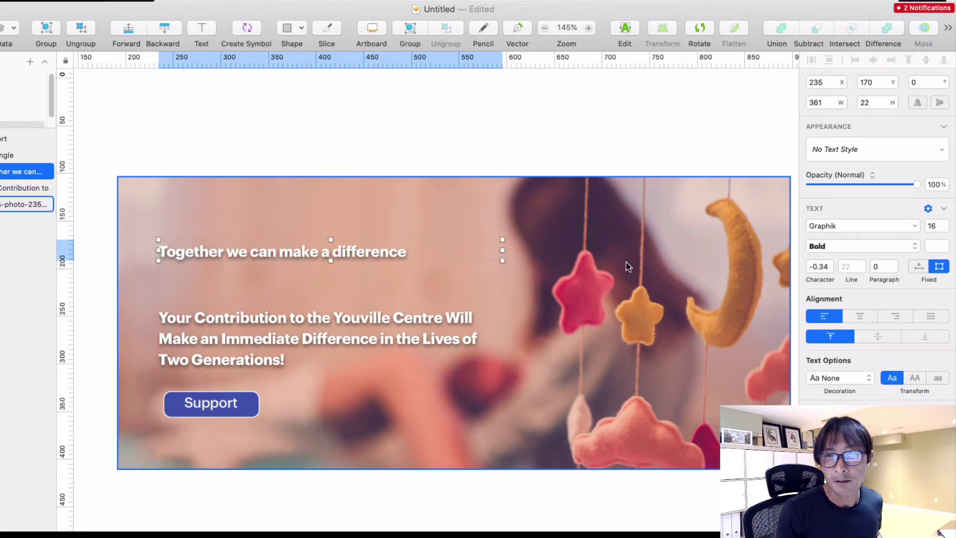
- Set the "Together we can make a difference" headline to size 33 and position it above the supporting text
left_click(934, 228)
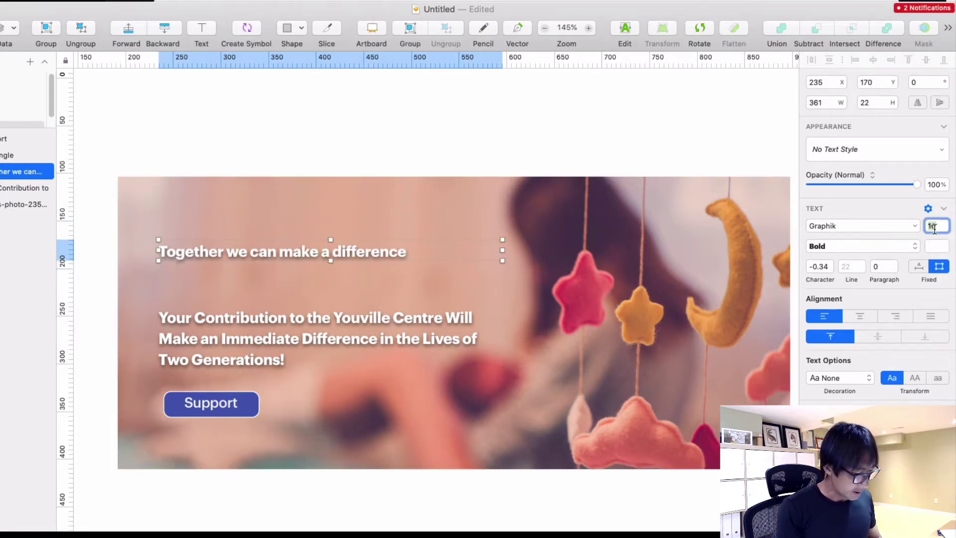
key("Return")
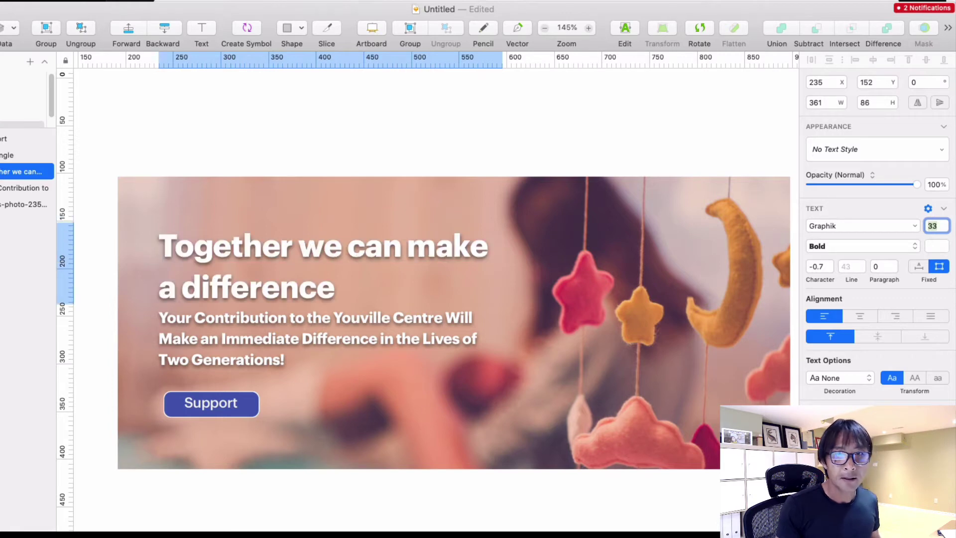
left_click_drag(380, 247, 376, 234)
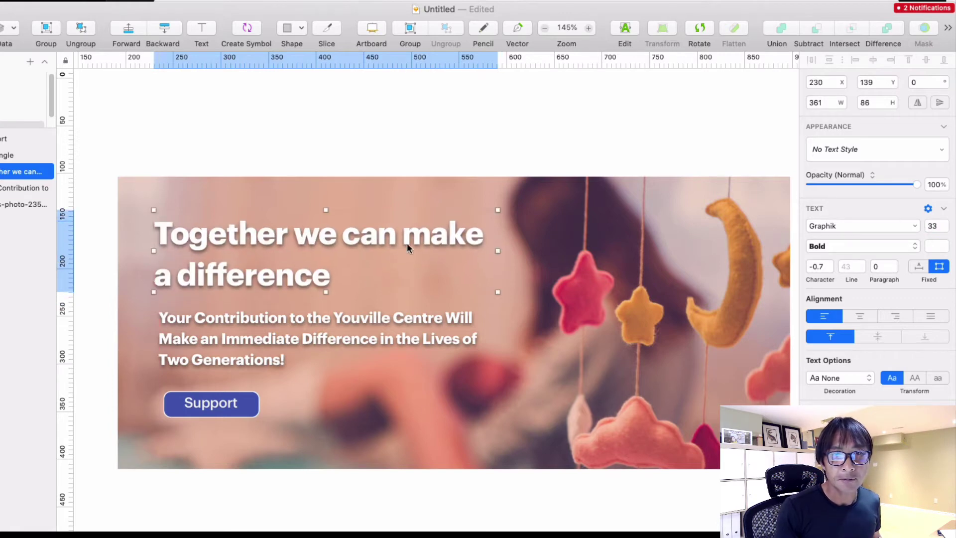
left_click_drag(457, 232, 460, 227)
left_click(485, 152)
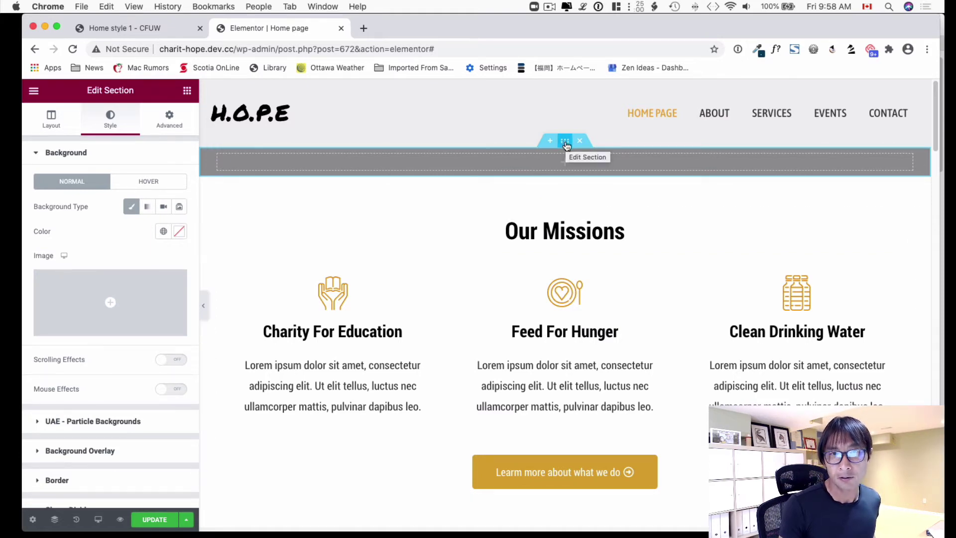
- In the Elementor page editor in Chrome, upload pexels-photo-235243.jpeg and insert it as the empty hero section's background image
left_click(117, 301)
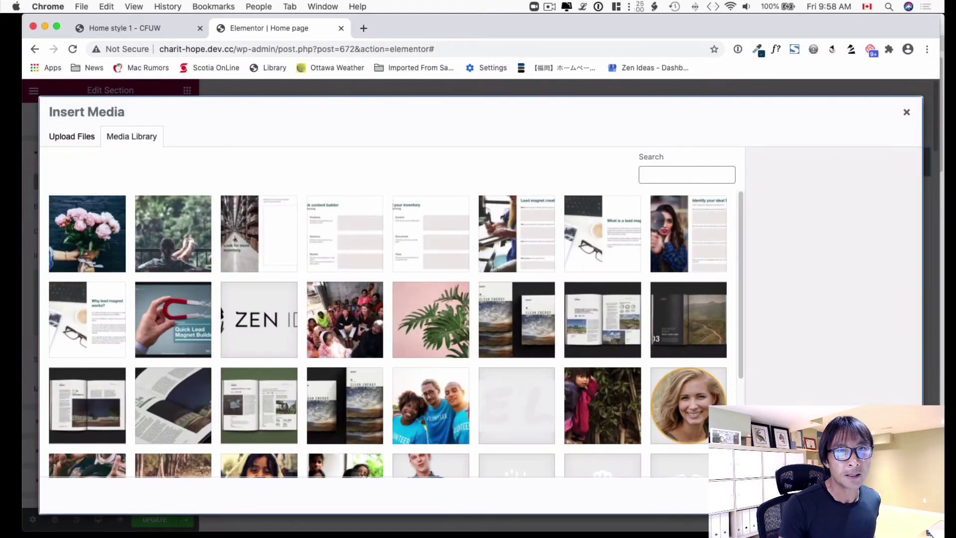
left_click_drag(951, 279, 303, 278)
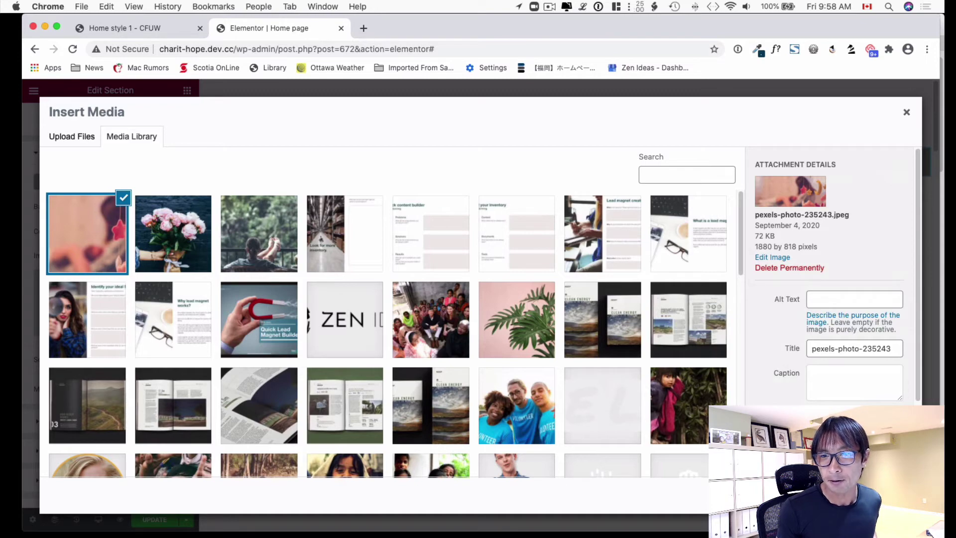
left_click(886, 498)
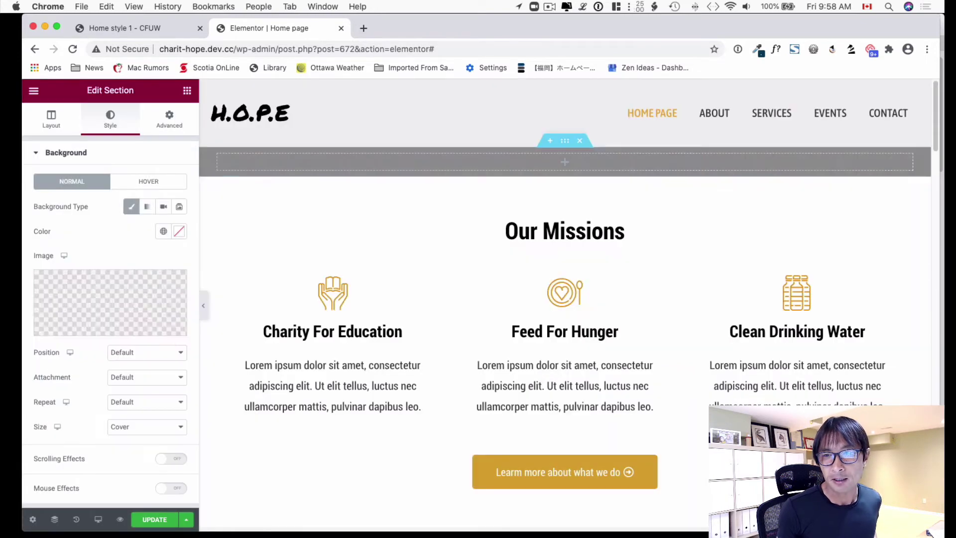
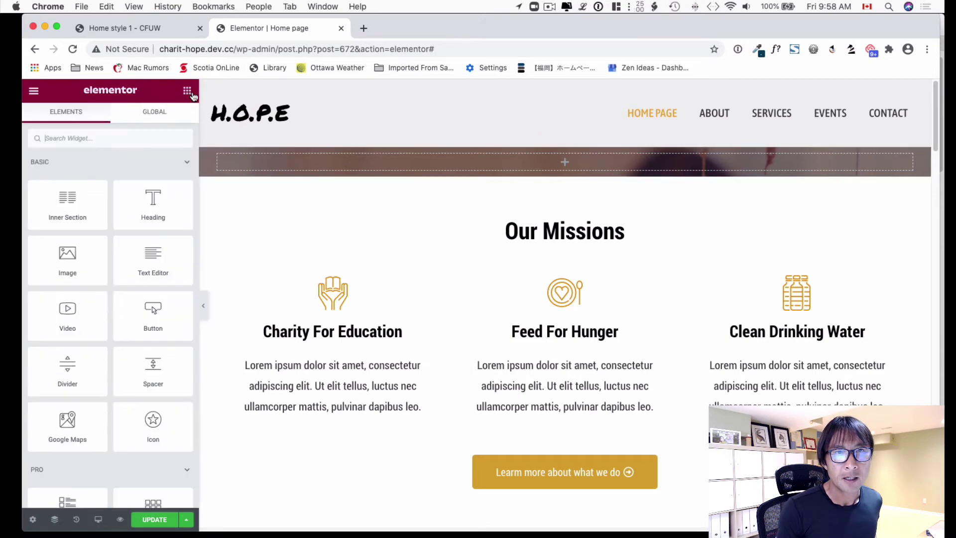
- Add an inner section to the hero section and place a Heading widget in its left column
left_click_drag(67, 203, 587, 164)
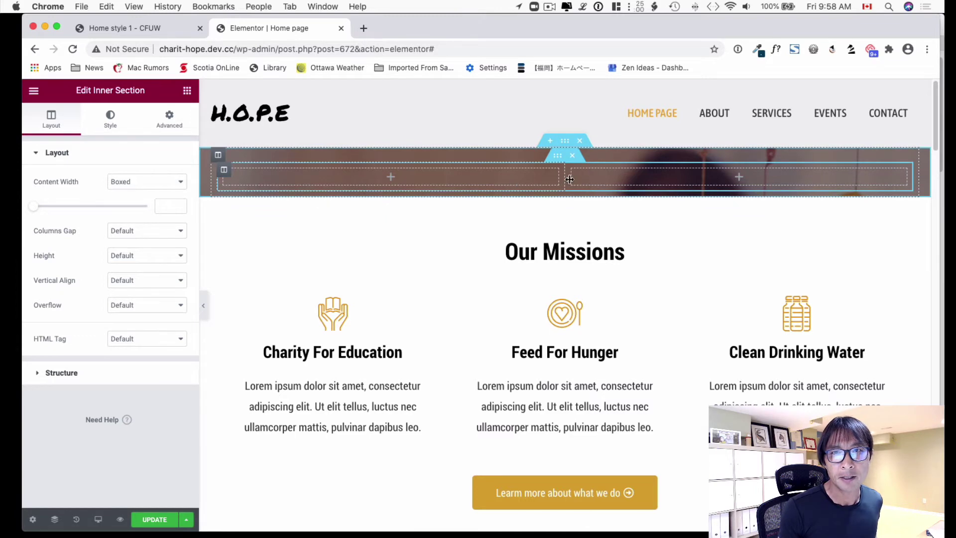
left_click(188, 91)
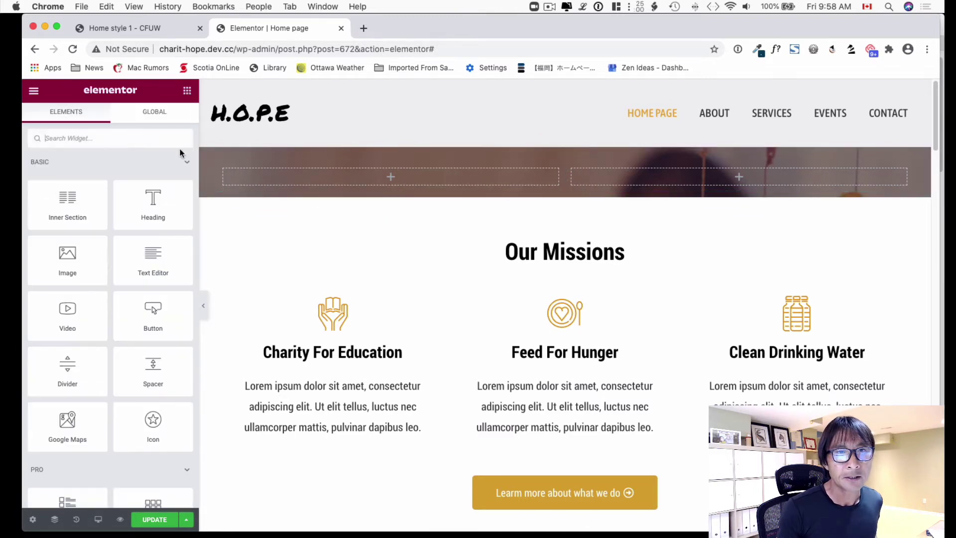
left_click_drag(153, 207, 371, 181)
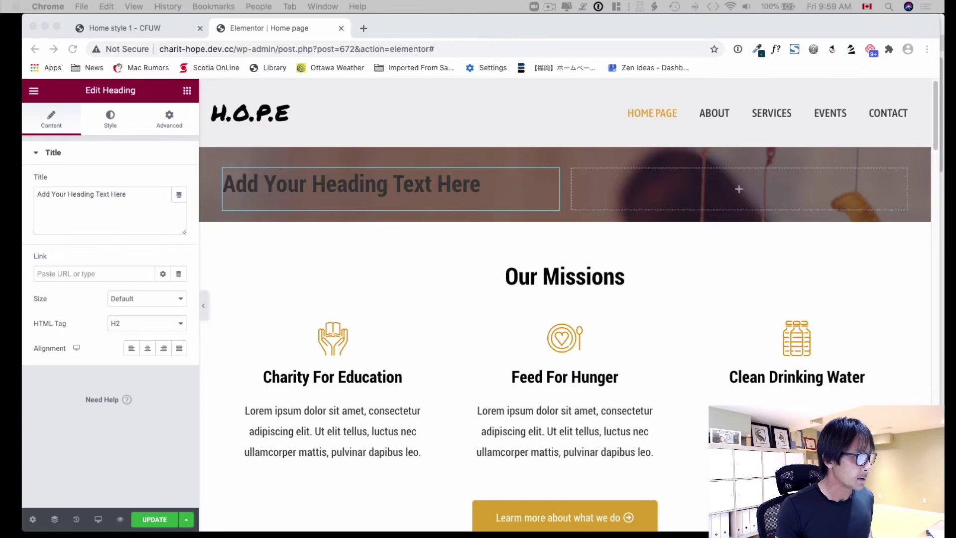
- Change the hero heading's text to "Together we can make a difference" and widen the left column slightly
left_click(333, 206)
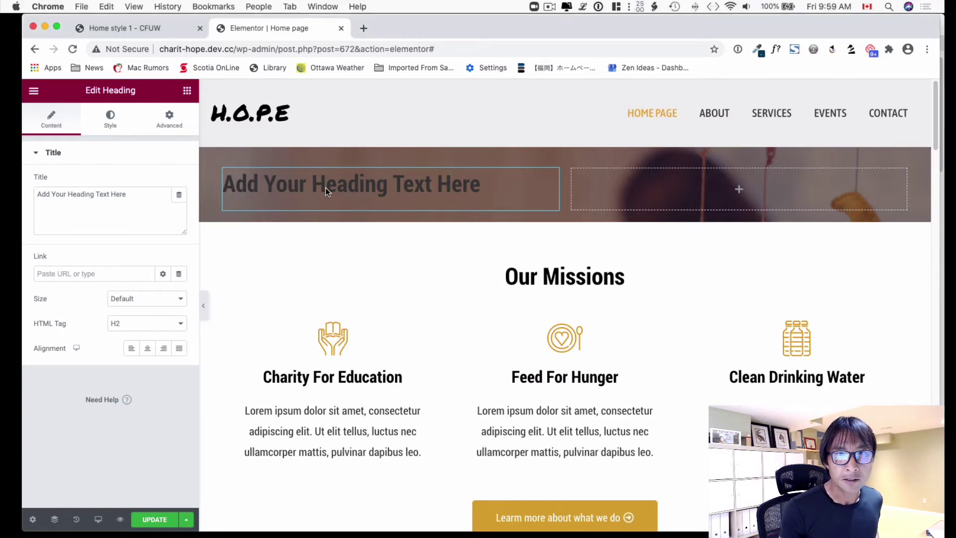
triple_click(327, 188)
type("Together we can make a difference")
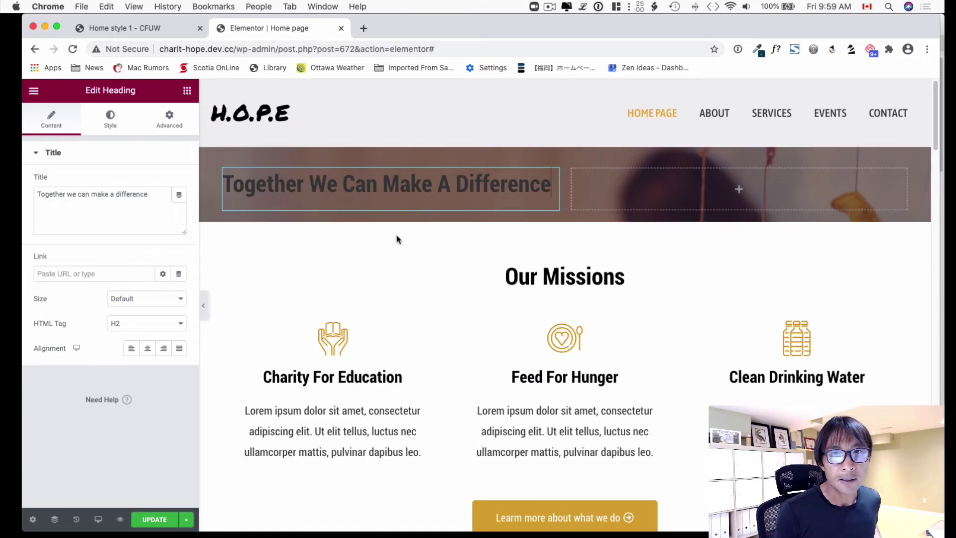
left_click_drag(566, 189, 591, 189)
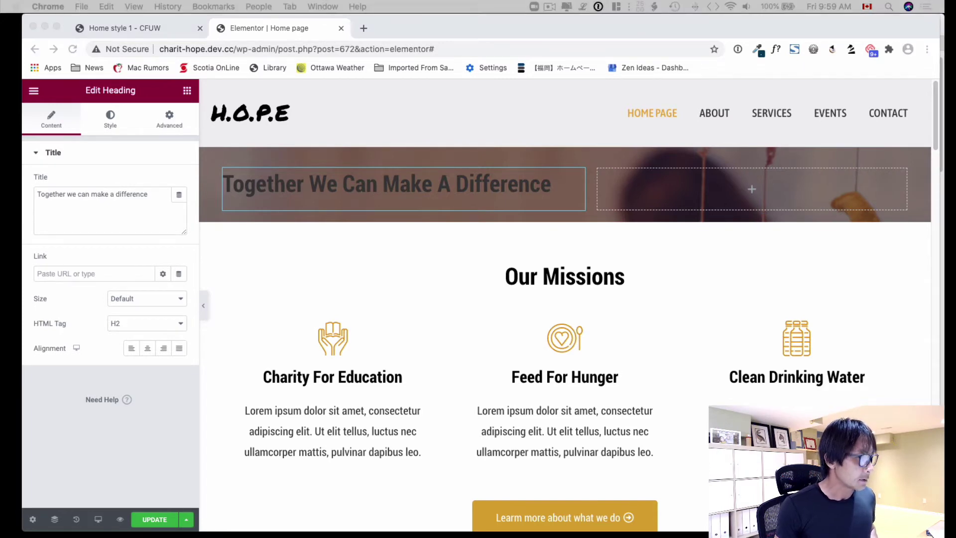
- Duplicate the heading and change the copy's text to "Your Contribution to the Youville Centre Will Make an Immediate Difference in the Lives of Two Generations!"
left_click(438, 205)
right_click(576, 180)
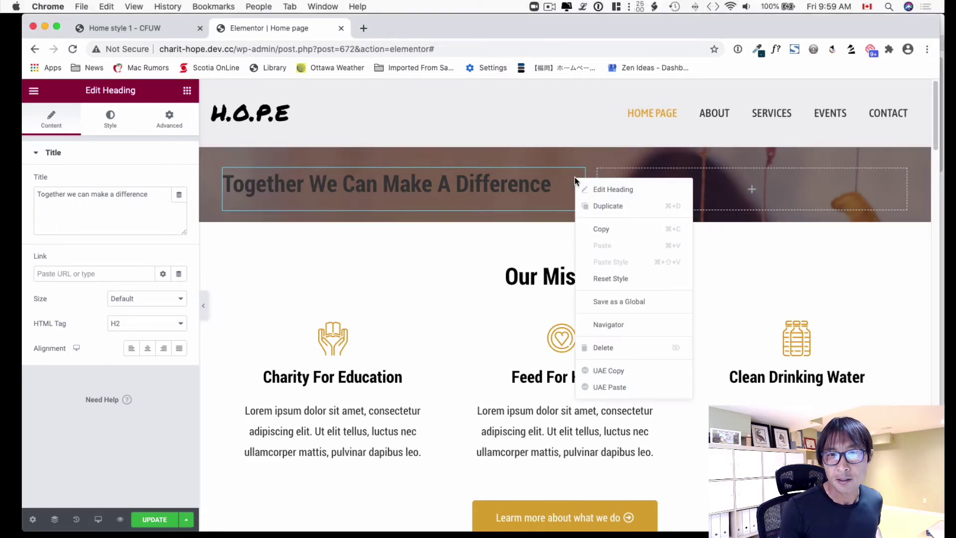
left_click(585, 208)
triple_click(137, 195)
type("Your Contribution to the Youville Centre Will Make an Immediate Difference in the Lives of Two Generations!")
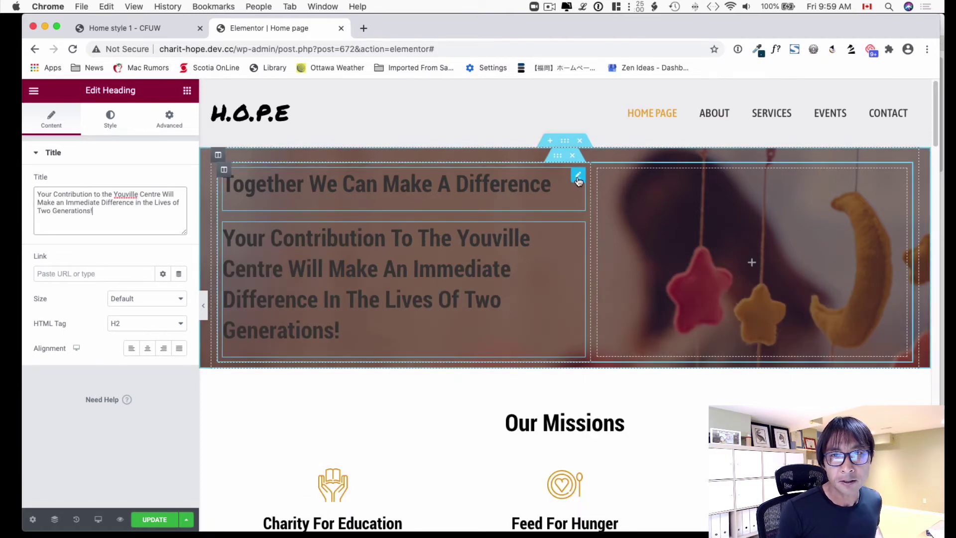
- Set the "Together We Can Make A Difference" heading's text color to #FFFEFE and paste its style onto the "Your Contribution" heading
left_click(577, 178)
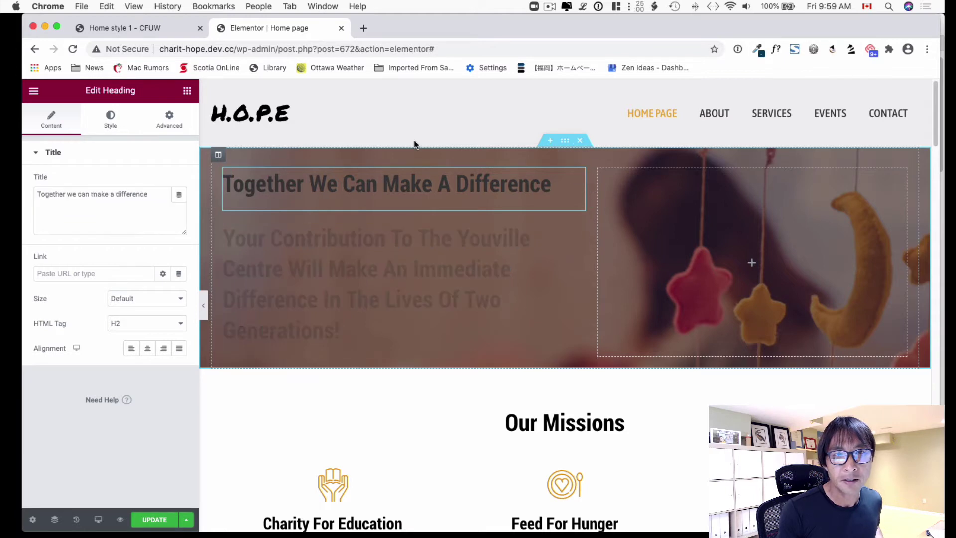
left_click(119, 121)
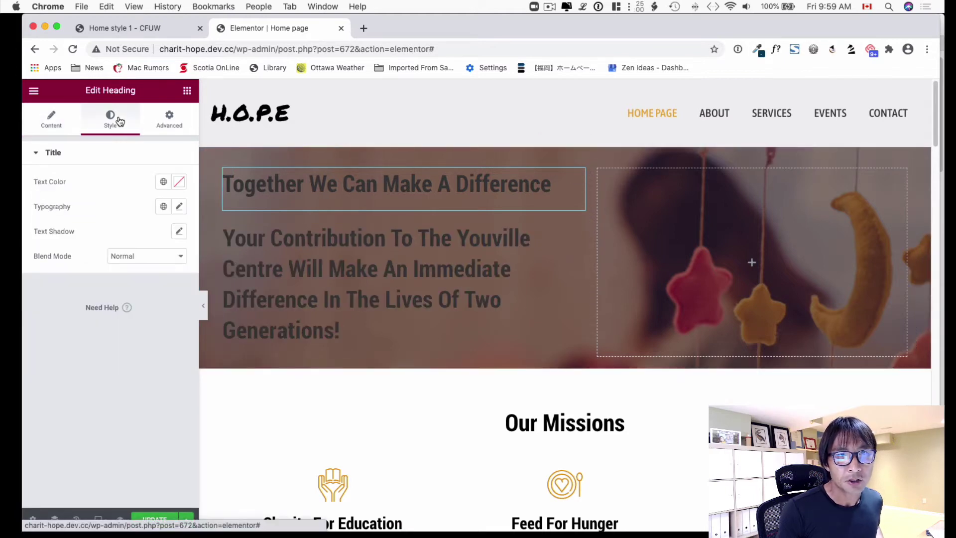
left_click(180, 184)
left_click_drag(56, 327, 45, 223)
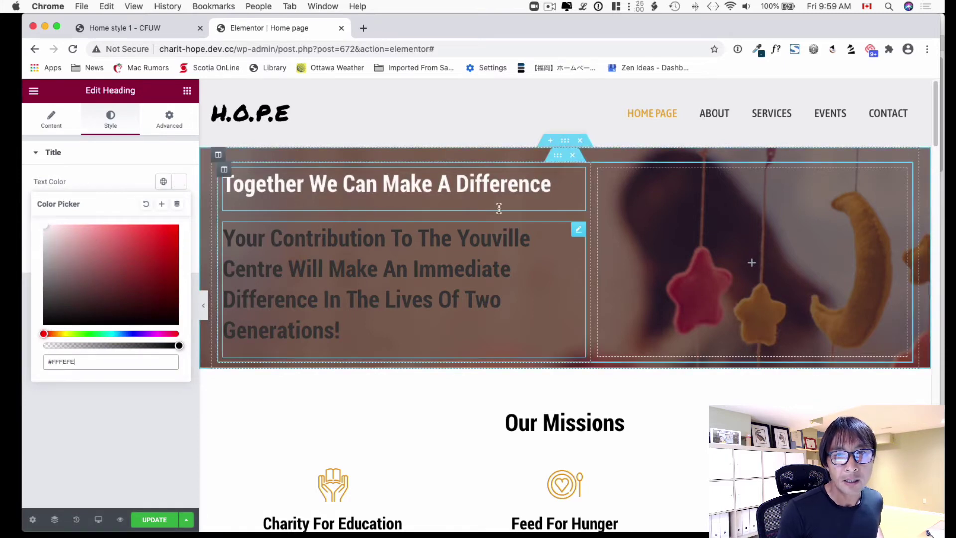
right_click(577, 181)
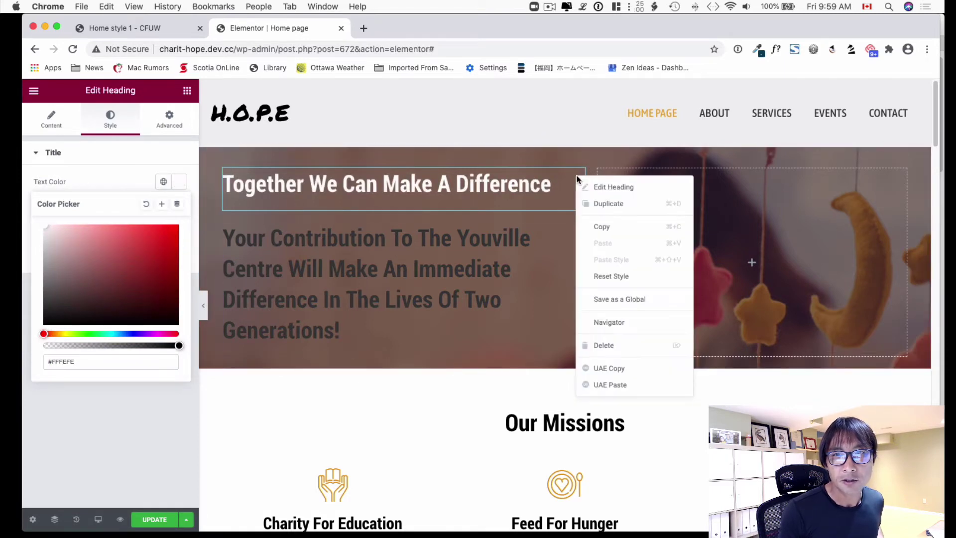
left_click(591, 222)
right_click(575, 242)
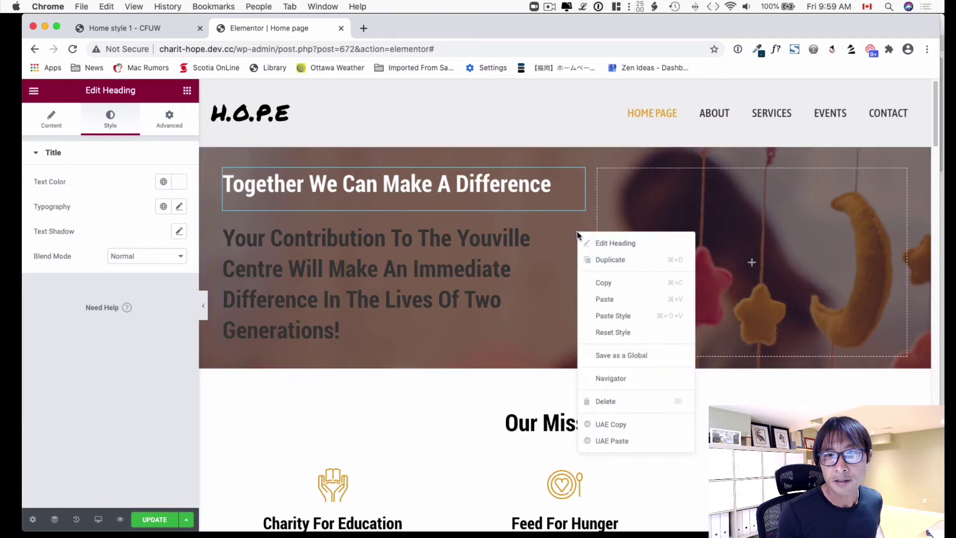
left_click(600, 317)
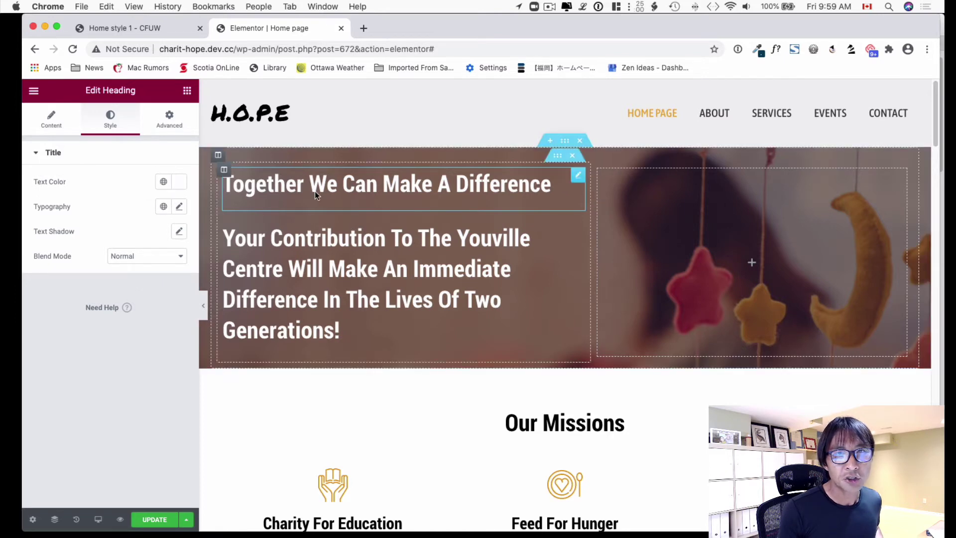
- Enlarge the "Together We Can Make A Difference" heading's font and set the "Your Contribution" heading's font size to 25 px
left_click(165, 208)
left_click(178, 210)
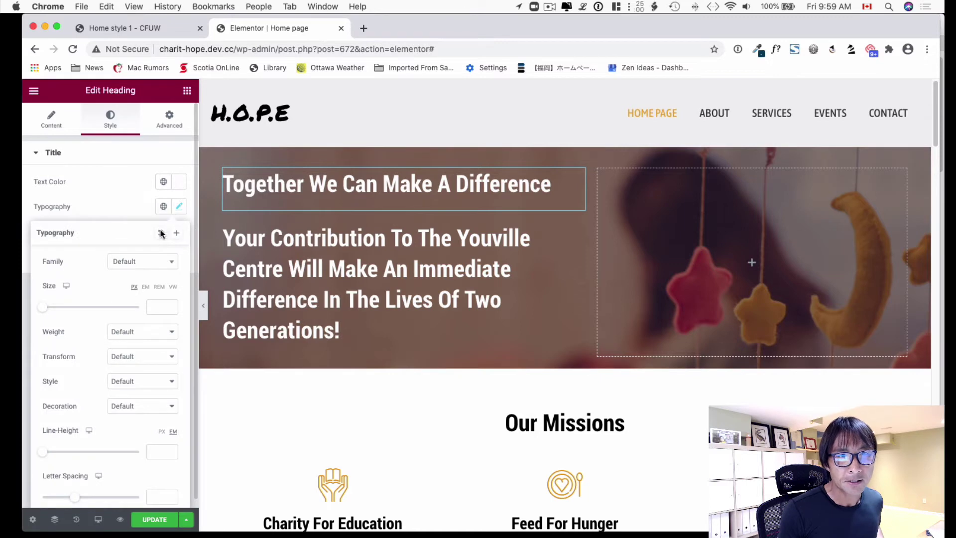
left_click_drag(46, 310, 70, 308)
left_click(340, 377)
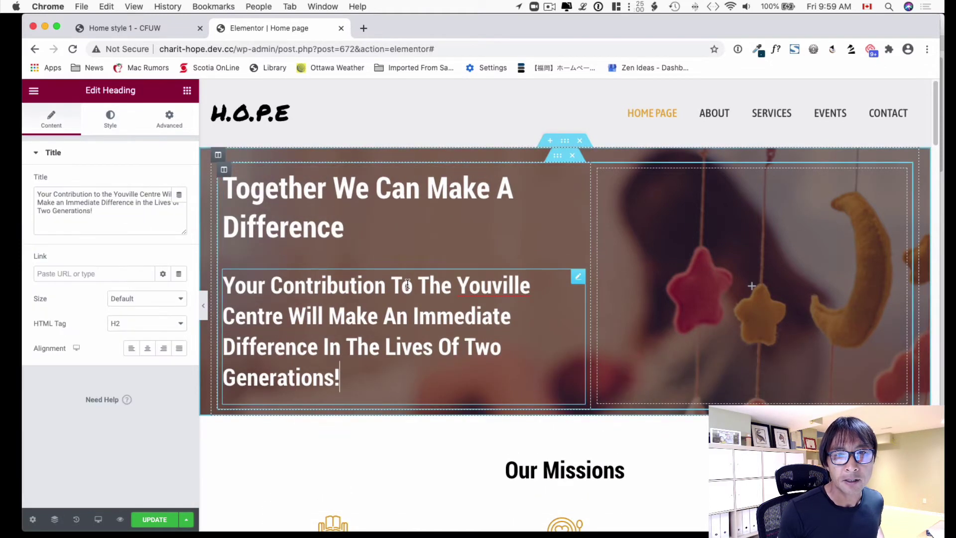
left_click(111, 121)
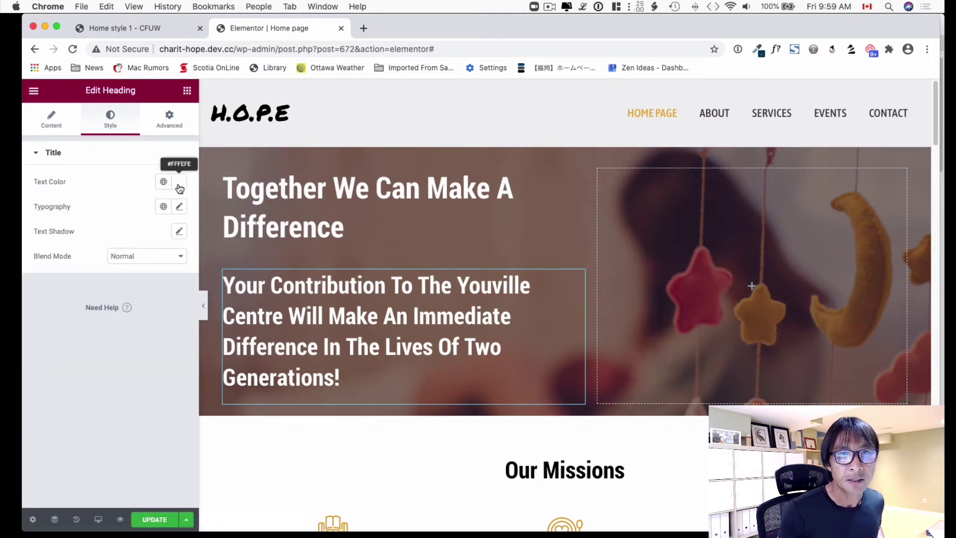
left_click(180, 206)
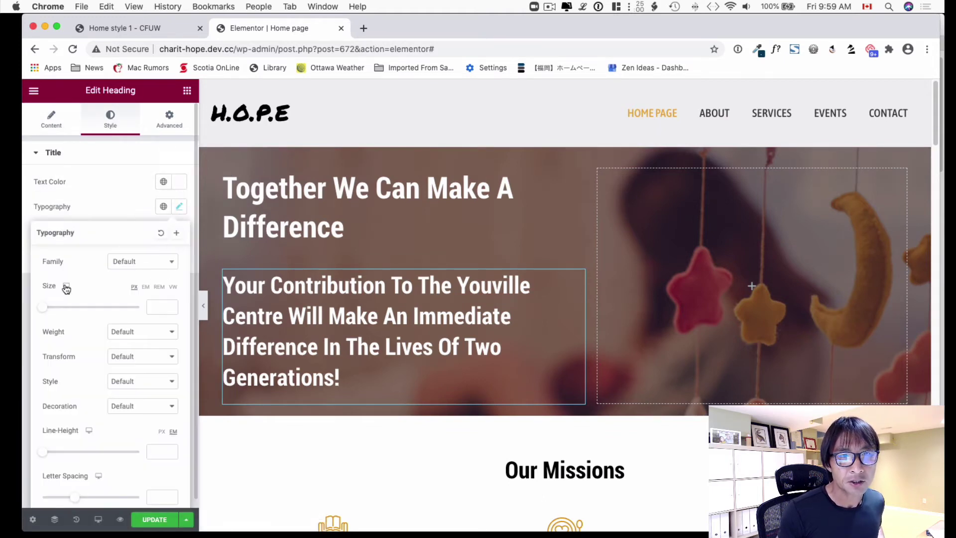
left_click_drag(42, 309, 53, 306)
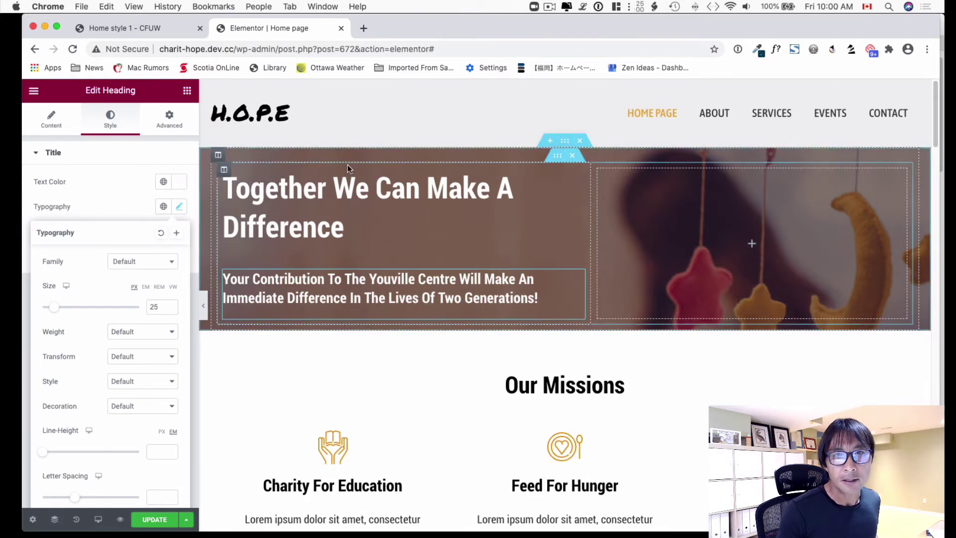
- Add a Spacer widget above the hero's inner section and set its space to 99 px
left_click(188, 90)
left_click_drag(153, 366, 438, 167)
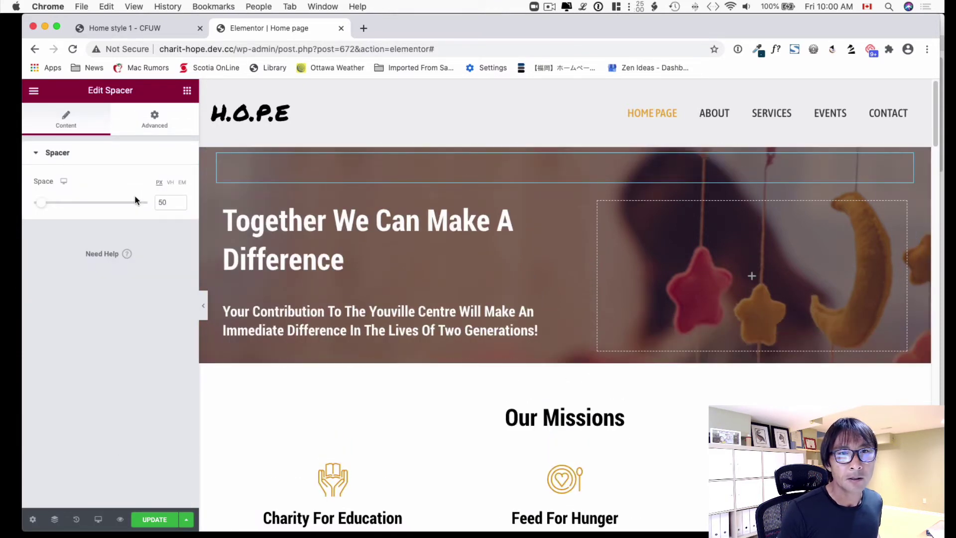
left_click(52, 206)
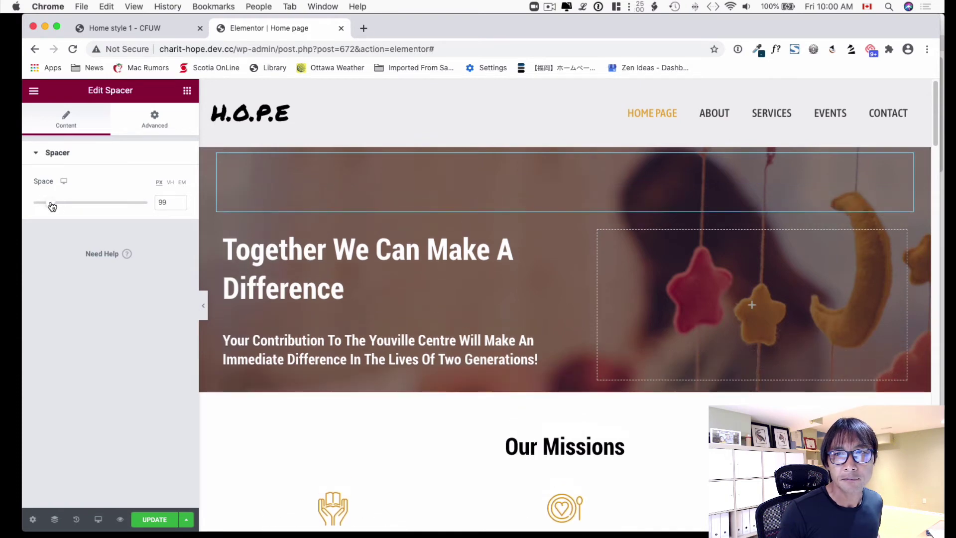
- Duplicate the spacer and move the copy below the hero's inner section
right_click(906, 164)
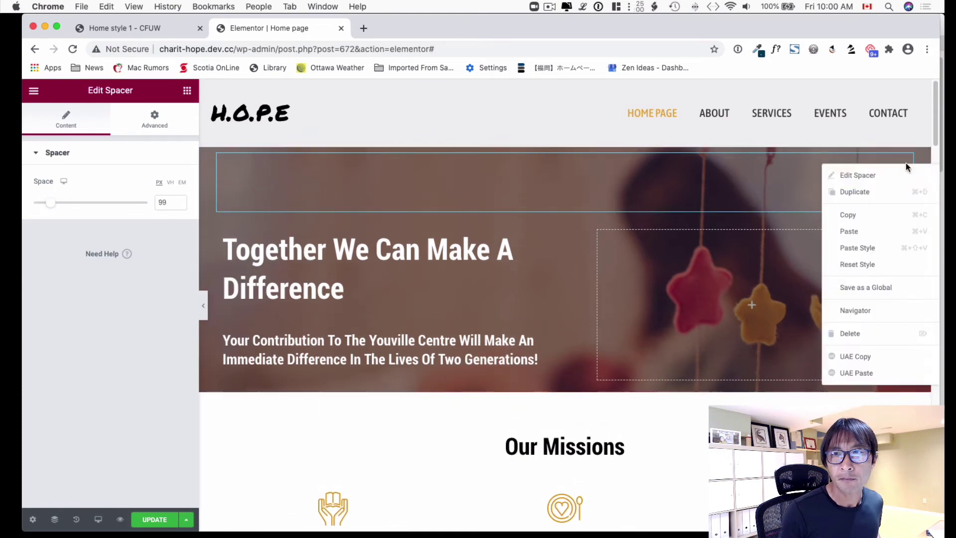
left_click(892, 190)
left_click_drag(905, 229, 567, 384)
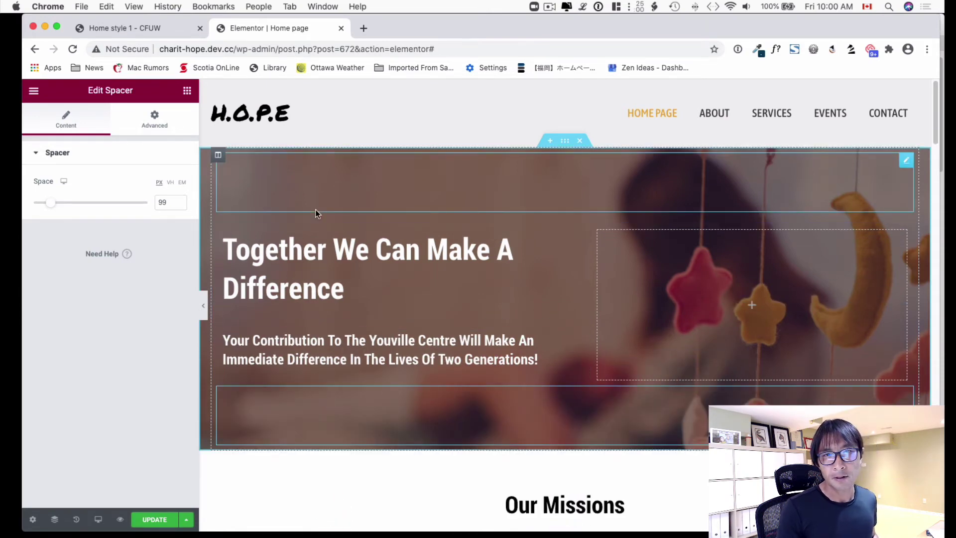
- Make the hero section's background overlay color fully transparent (#00000000)
left_click(566, 143)
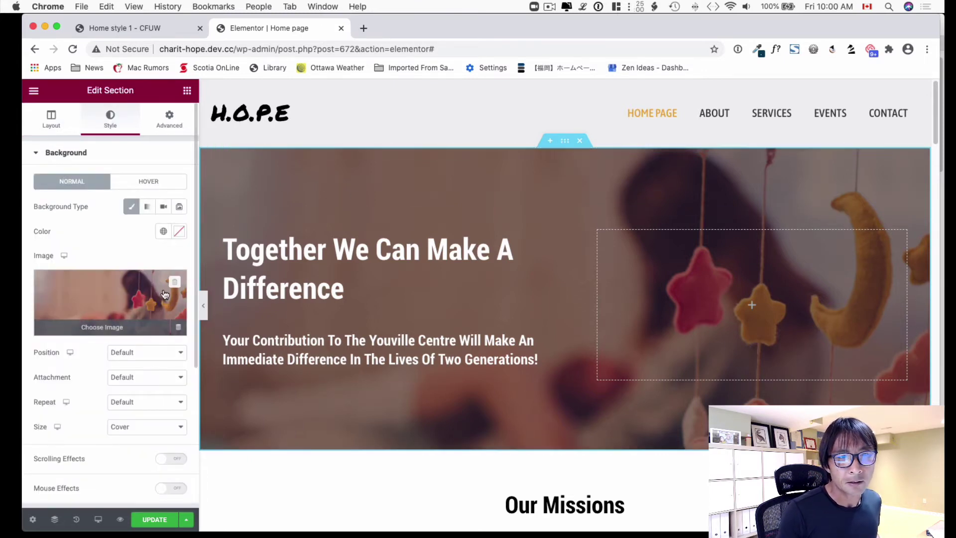
scroll(164, 300, "down", 4)
scroll(164, 300, "down", 1)
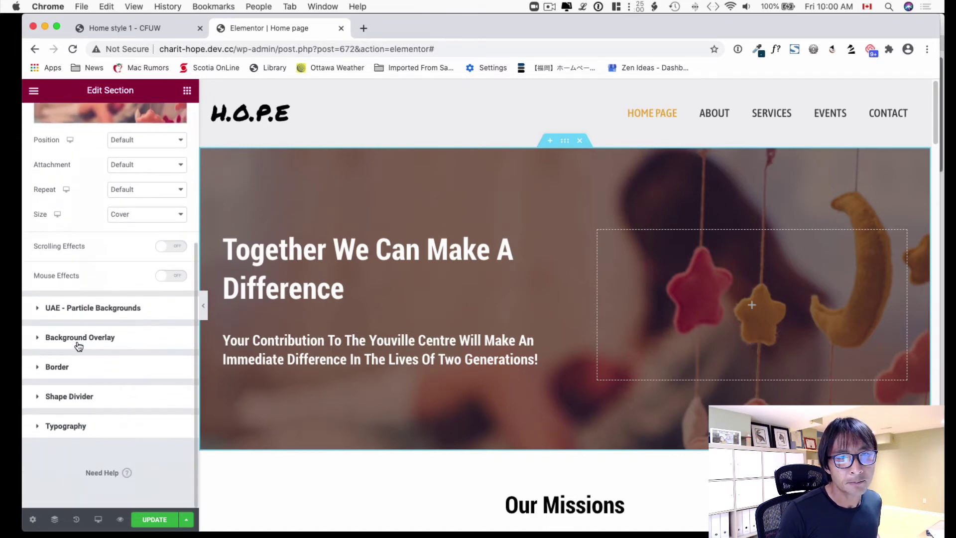
left_click(78, 338)
left_click(180, 292)
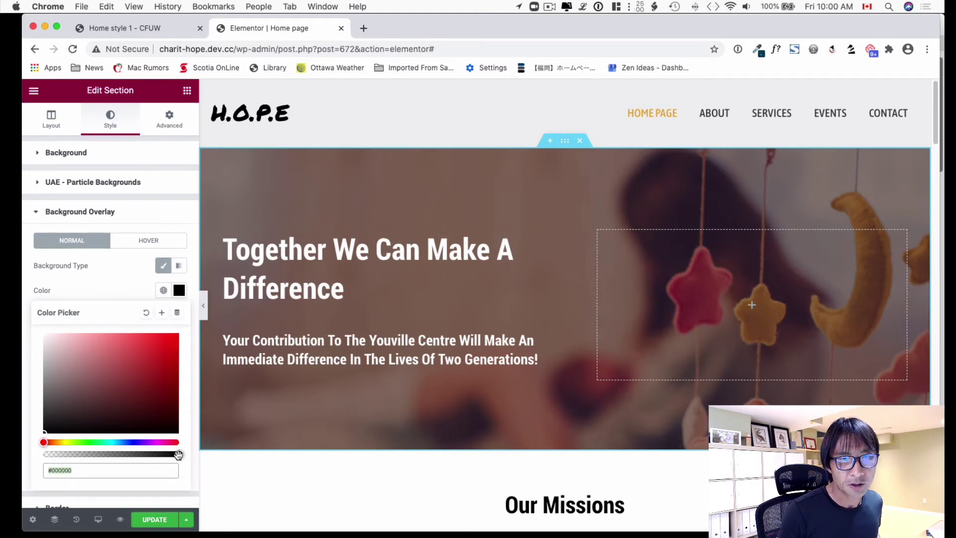
left_click_drag(179, 455, 45, 455)
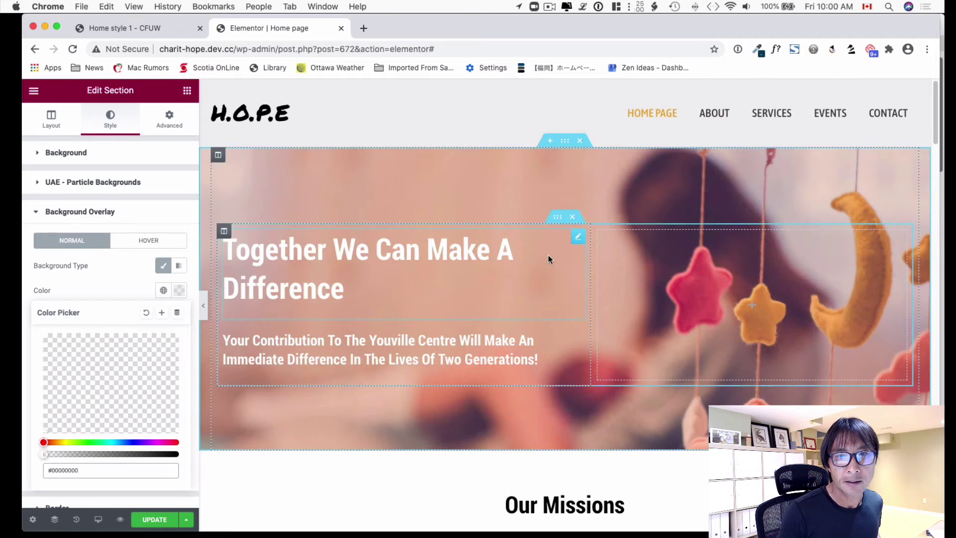
- Add a text shadow to the "Together We Can Make A Difference" heading with color rgba(0, 0, 0, 0.55)
left_click(578, 238)
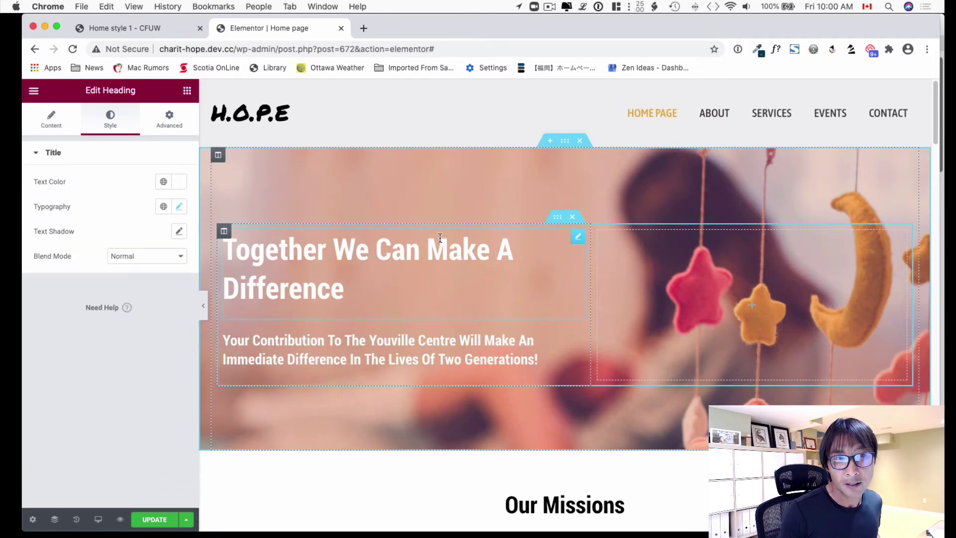
left_click(179, 231)
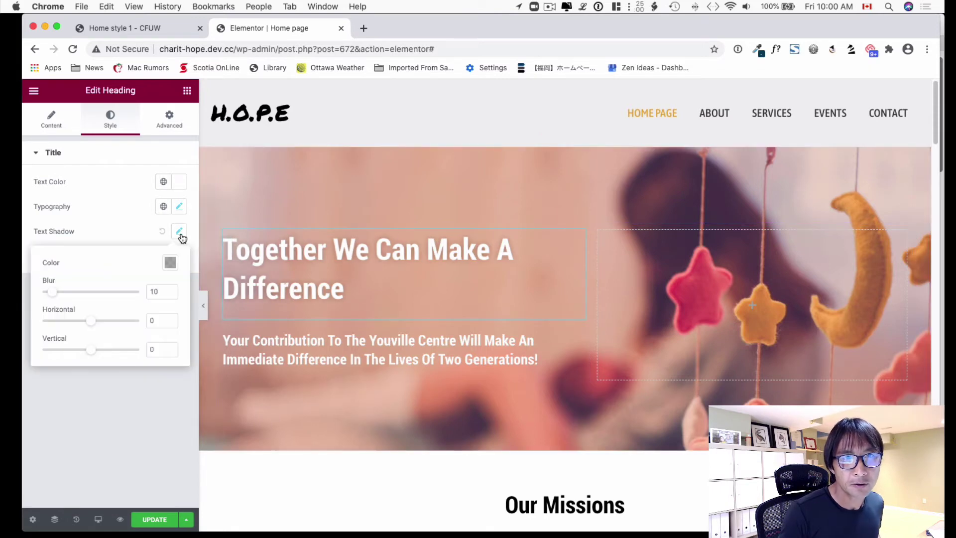
left_click(170, 264)
left_click_drag(149, 427, 183, 427)
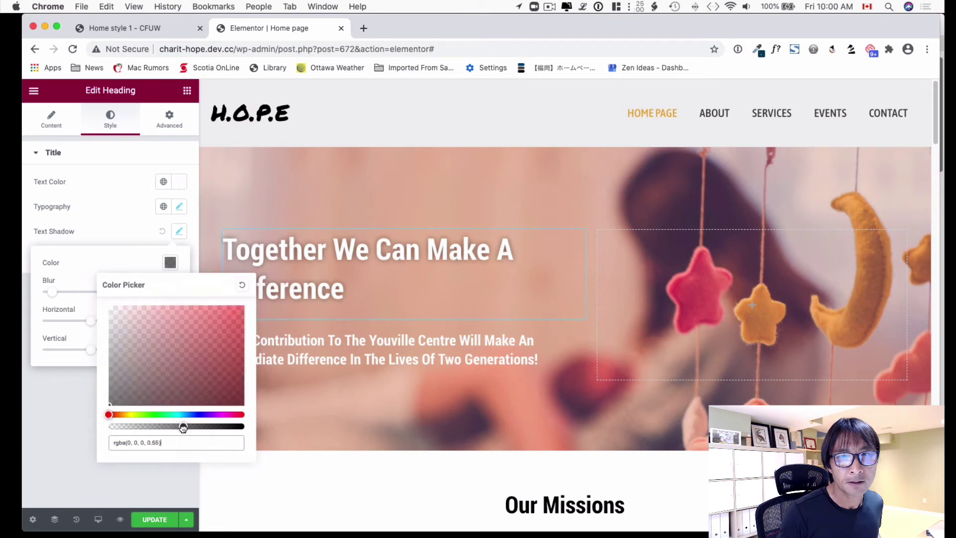
left_click(179, 229)
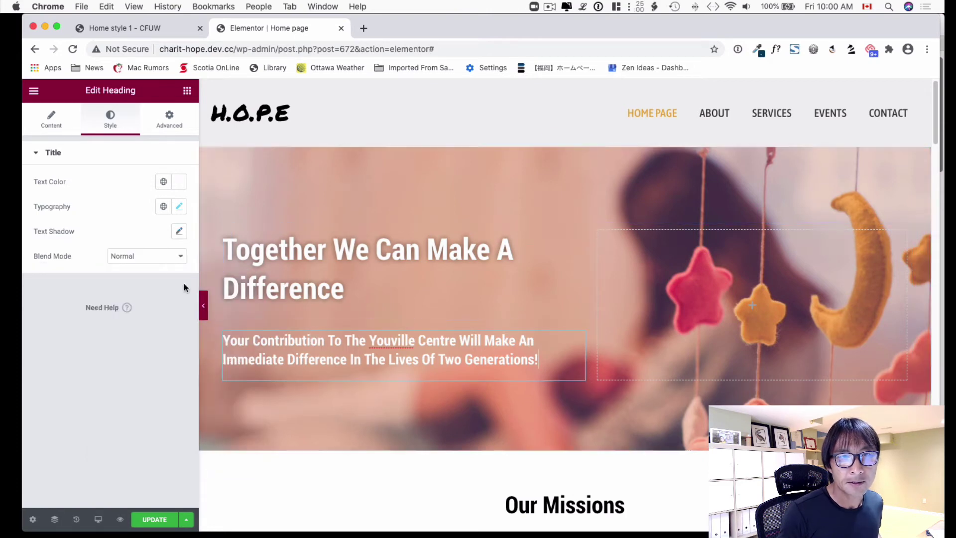
- Add a text shadow to the "Your Contribution" heading and increase the shadow color's opacity
left_click(181, 229)
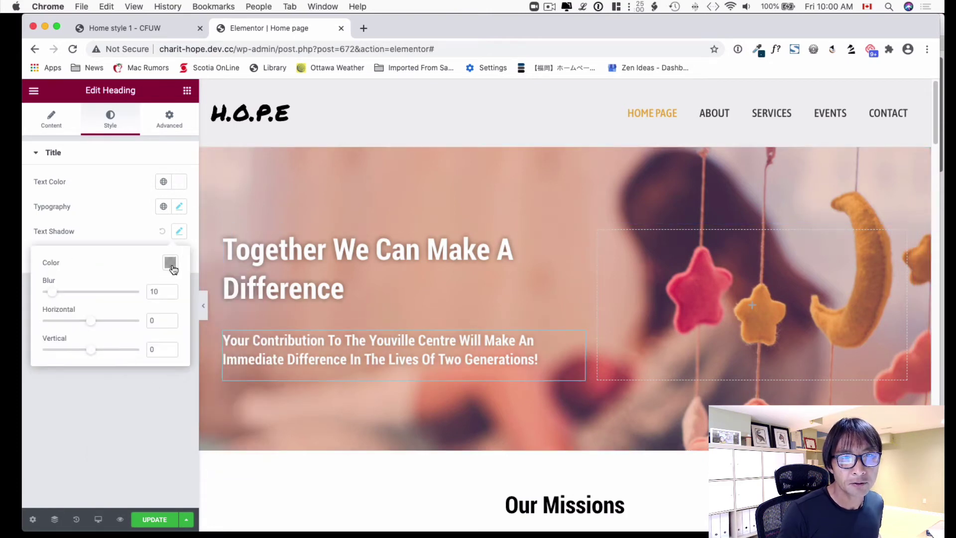
left_click(171, 264)
left_click_drag(151, 433, 179, 431)
left_click(582, 180)
- Set the "Together We Can Make A Difference" heading's font size to 61 px
left_click(343, 288)
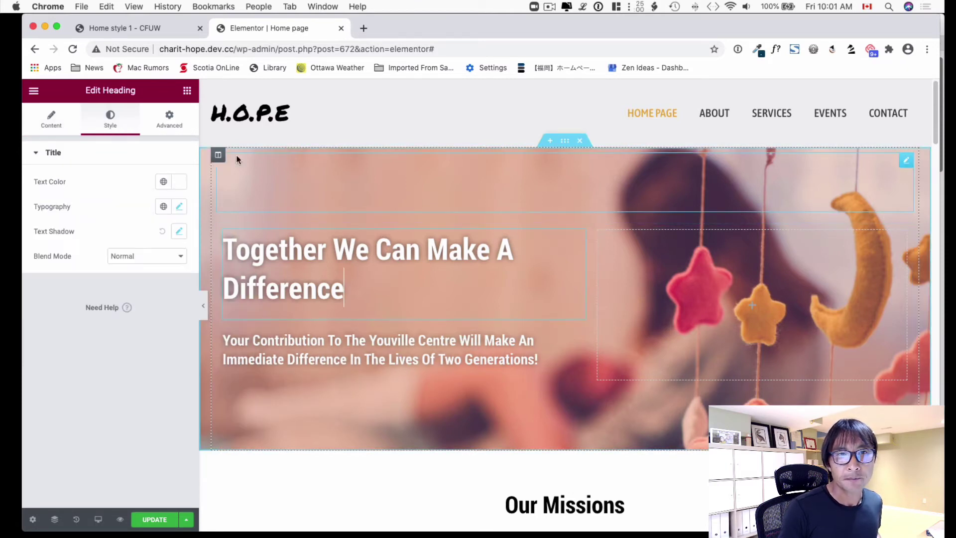
left_click(179, 206)
left_click_drag(70, 310, 73, 310)
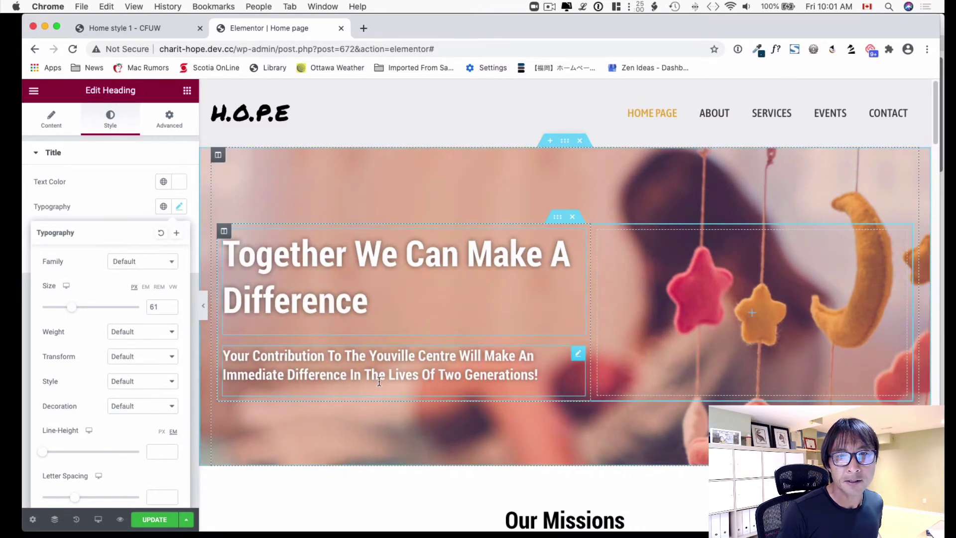
- Set the "Your Contribution" heading's font size to 32 px
left_click(301, 364)
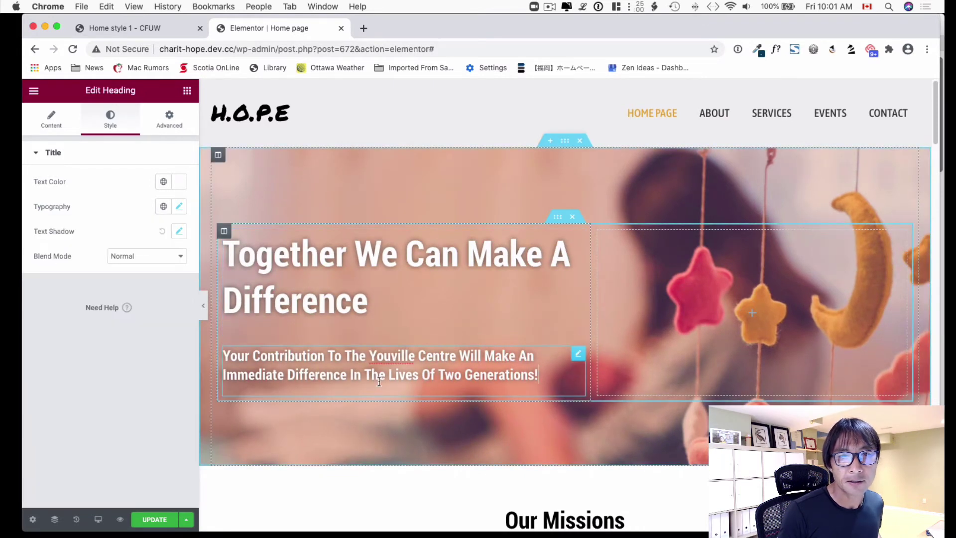
left_click(179, 206)
left_click_drag(67, 312, 58, 309)
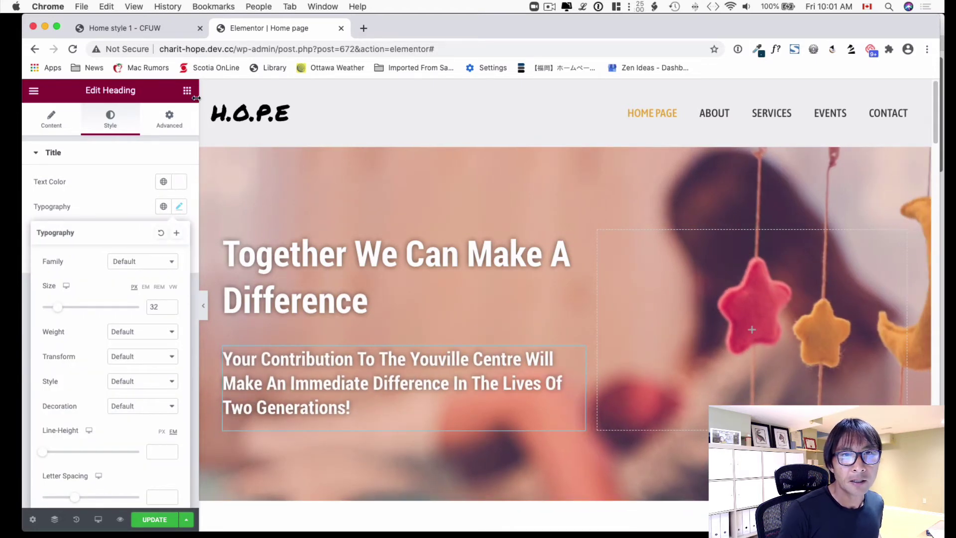
left_click(179, 206)
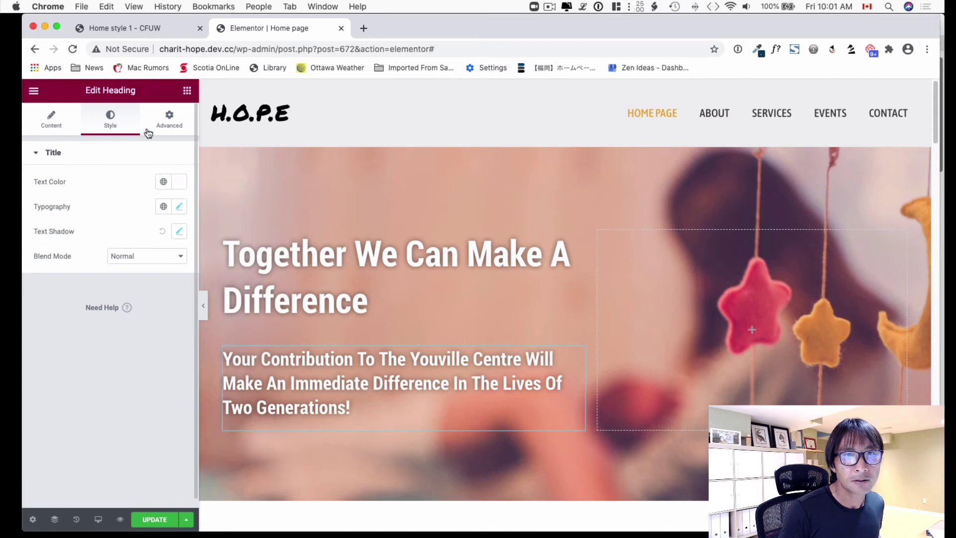
- Place a Button widget below the "Your Contribution" heading in the left column
left_click(187, 90)
left_click_drag(153, 312, 274, 423)
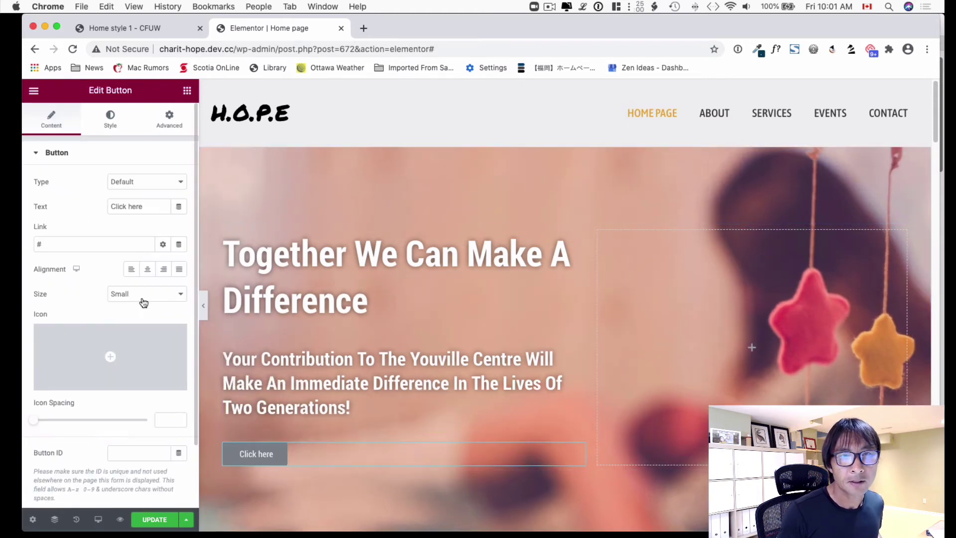
- Set the hero button's size to Large and its background color to blue #3A38CF
left_click(145, 301)
left_click(146, 316)
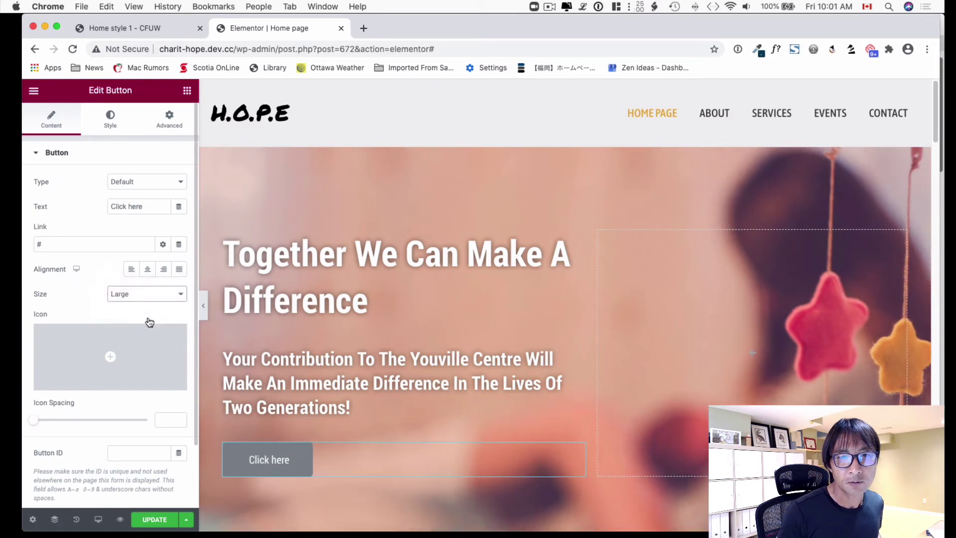
left_click(119, 130)
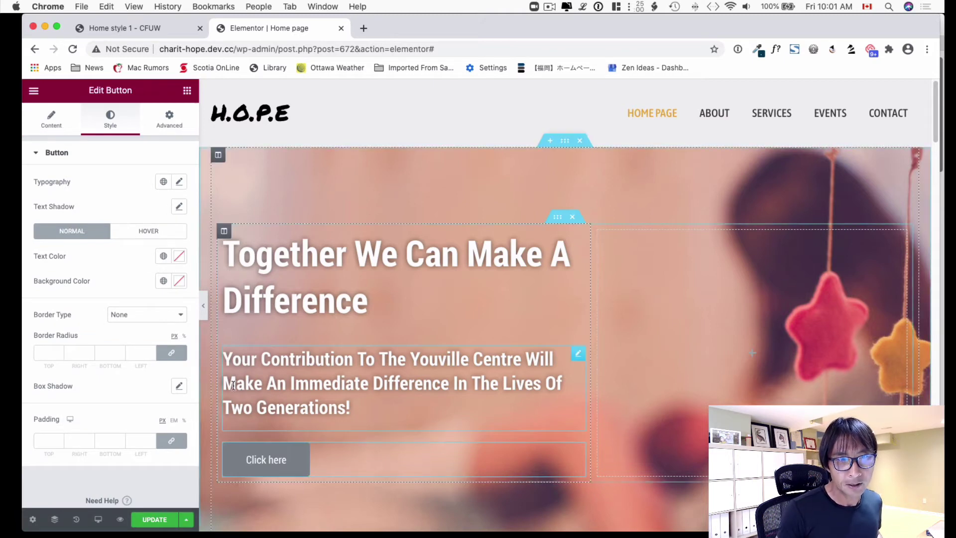
scroll(156, 326, "down", 1)
scroll(158, 331, "up", 1)
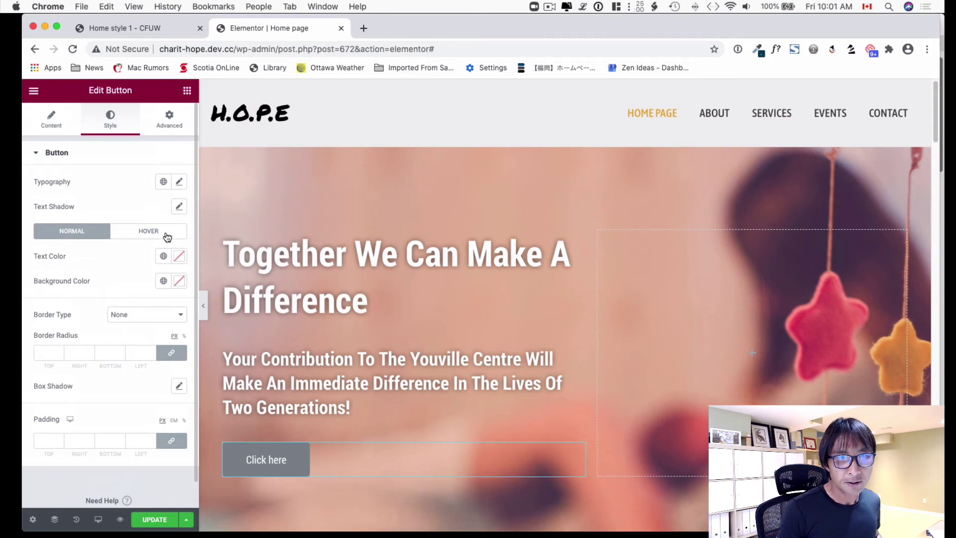
left_click(180, 281)
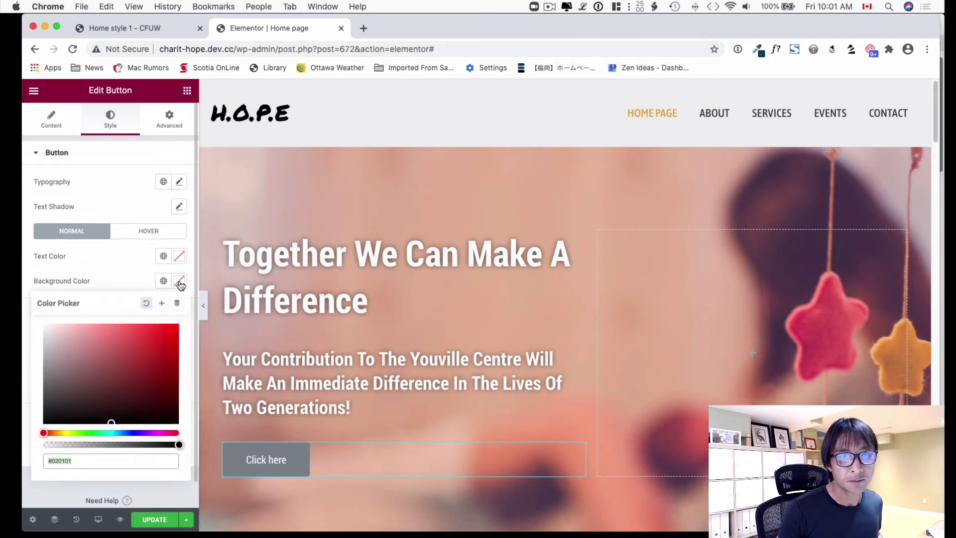
left_click(133, 432)
mouse_move(112, 416)
left_mouse_down()
mouse_move(149, 367)
mouse_move(142, 343)
left_mouse_up()
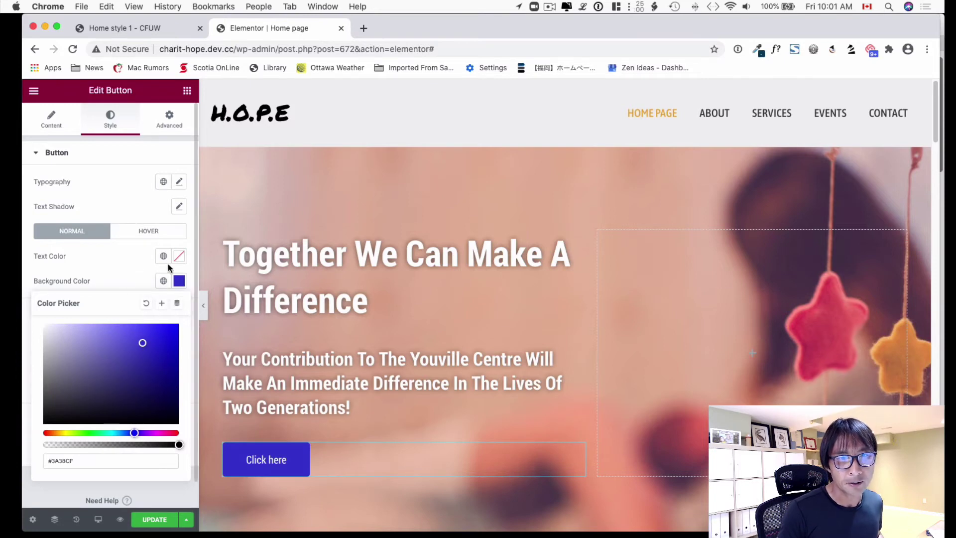
scroll(475, 364, "down", 2)
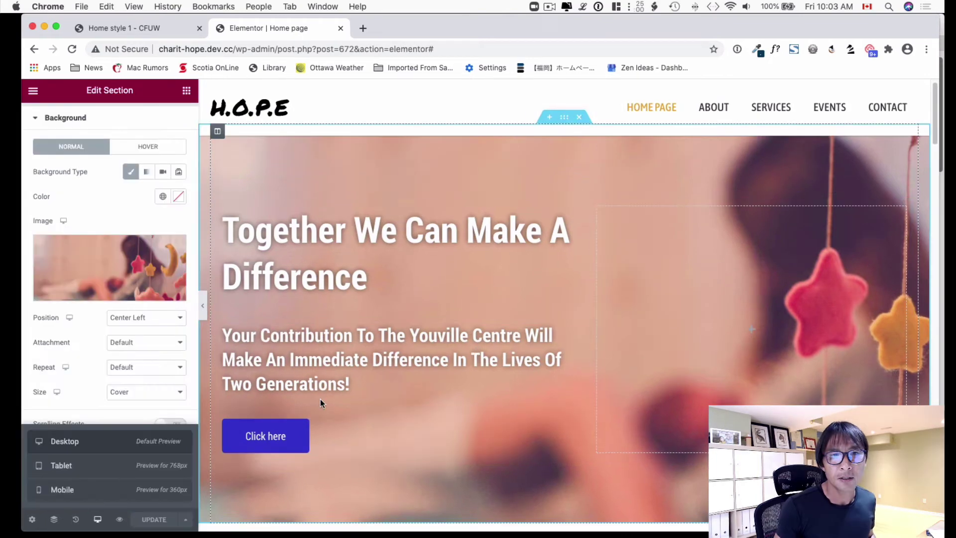
- Open a preview of the page and examine the hero banner at desktop width
left_click(120, 520)
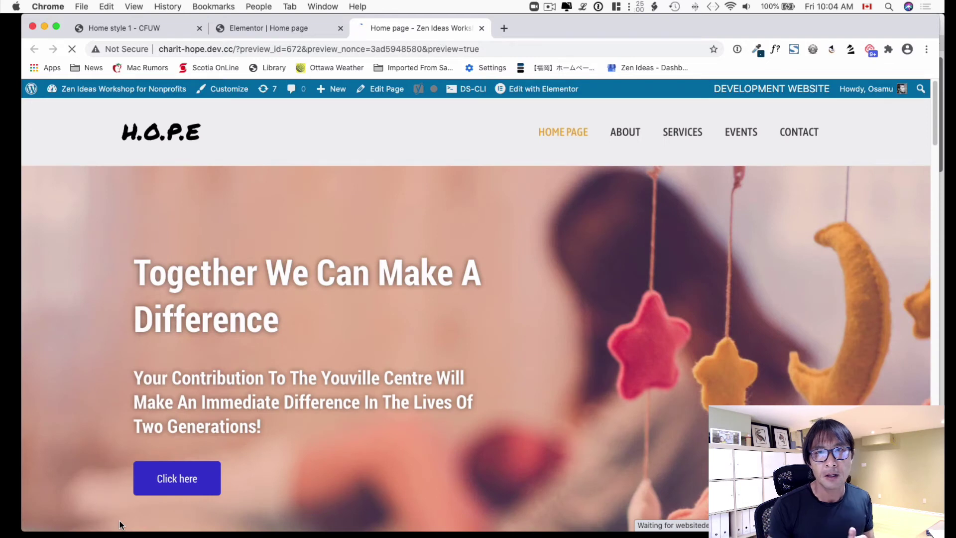
scroll(469, 350, "down", 3)
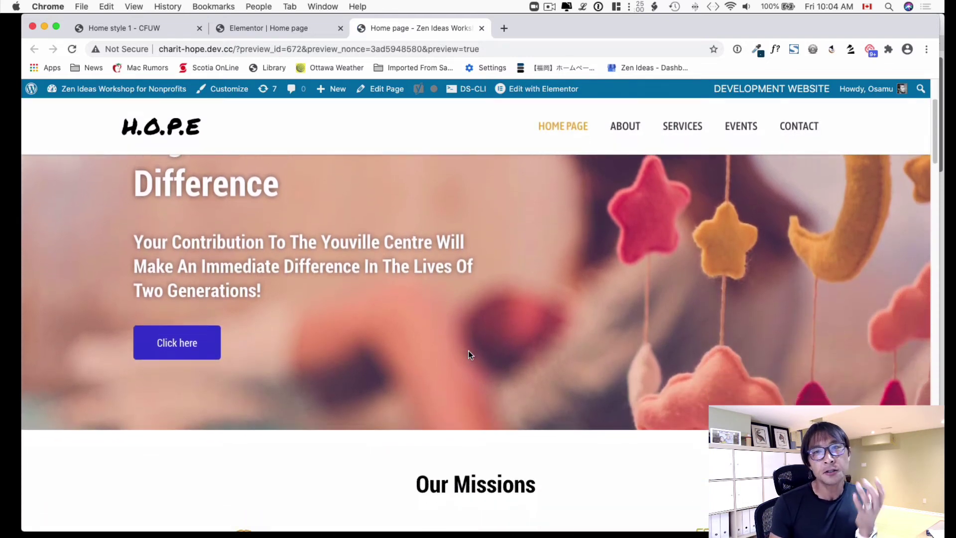
scroll(468, 355, "up", 3)
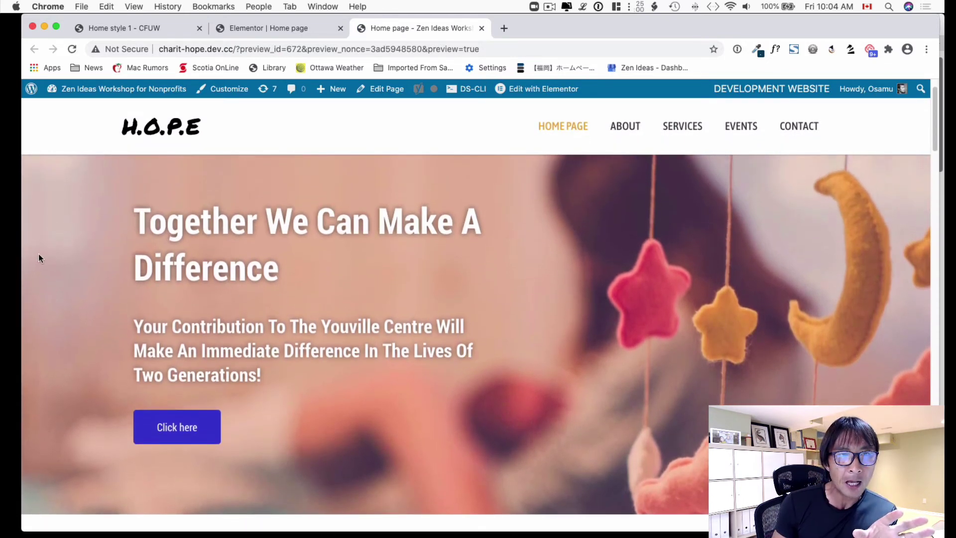
- Narrow the preview window to phone width, clear the Pexels window behind it, and examine how the hero banner adapts
left_click_drag(23, 252, 649, 267)
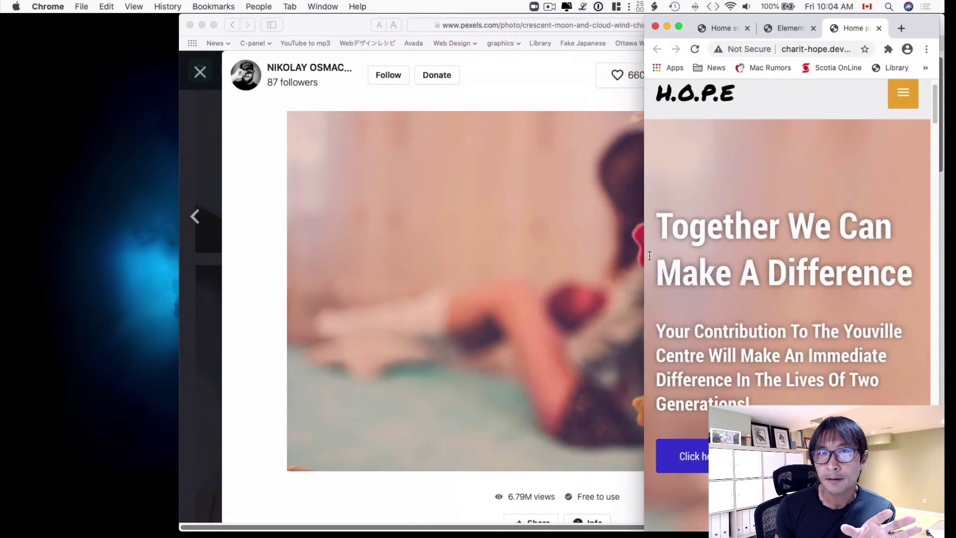
left_click(191, 25)
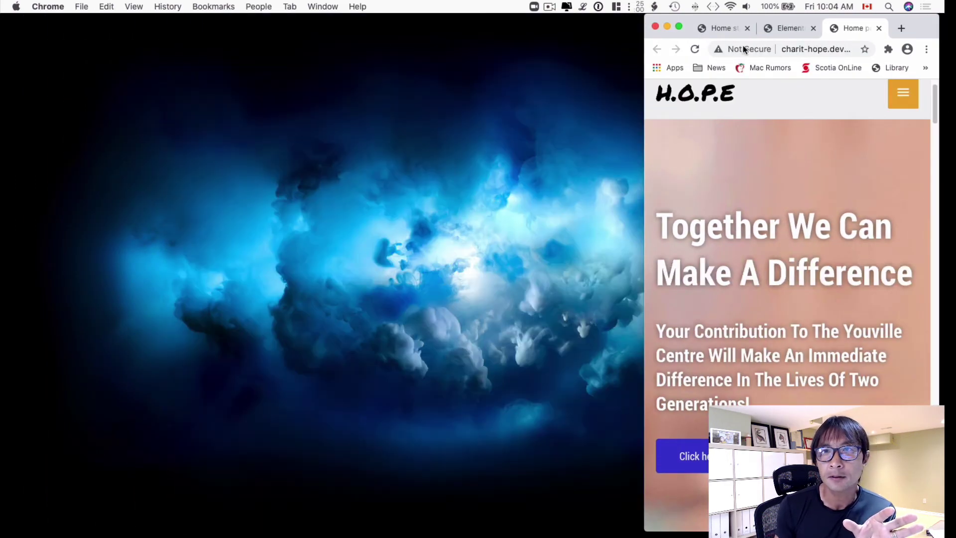
left_click_drag(922, 25, 566, 25)
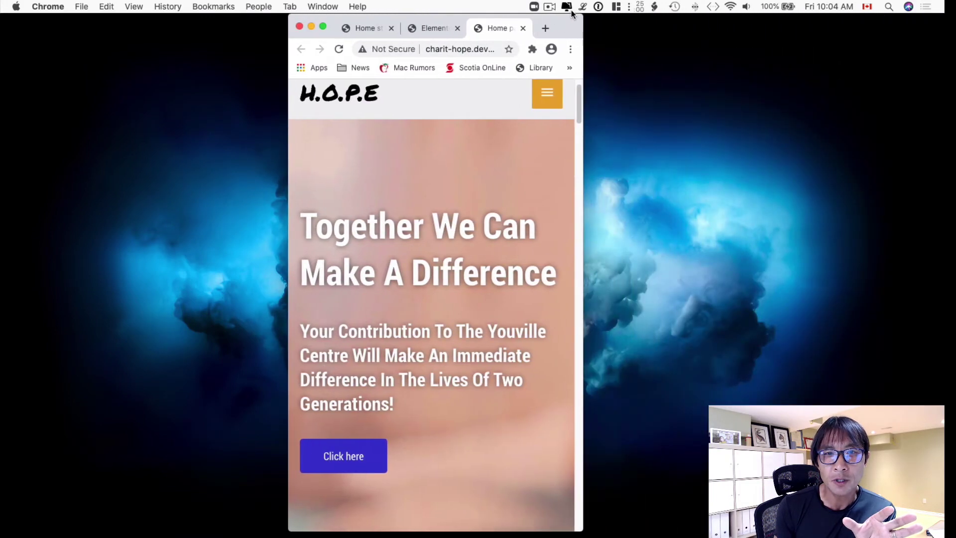
scroll(508, 139, "down", 1)
scroll(508, 140, "down", 3)
scroll(508, 139, "up", 4)
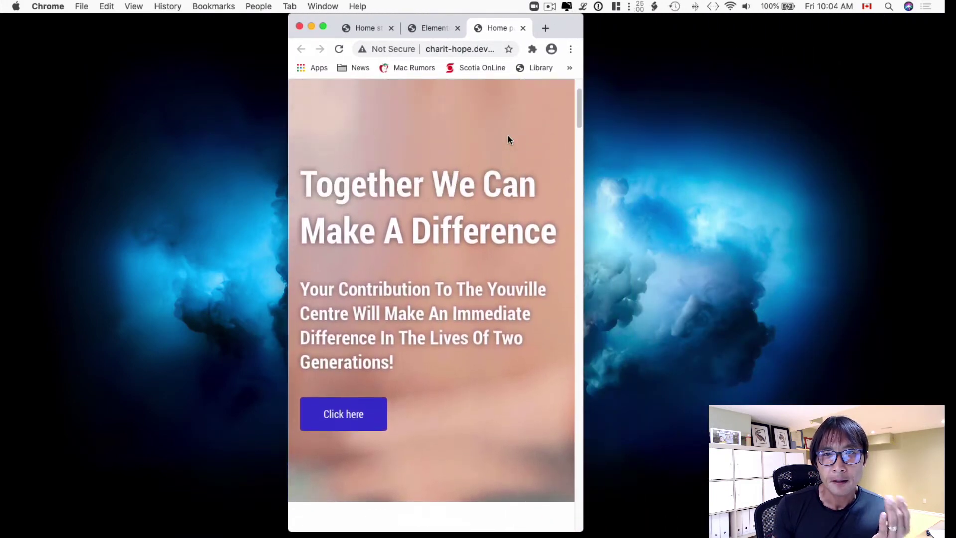
scroll(508, 140, "up", 1)
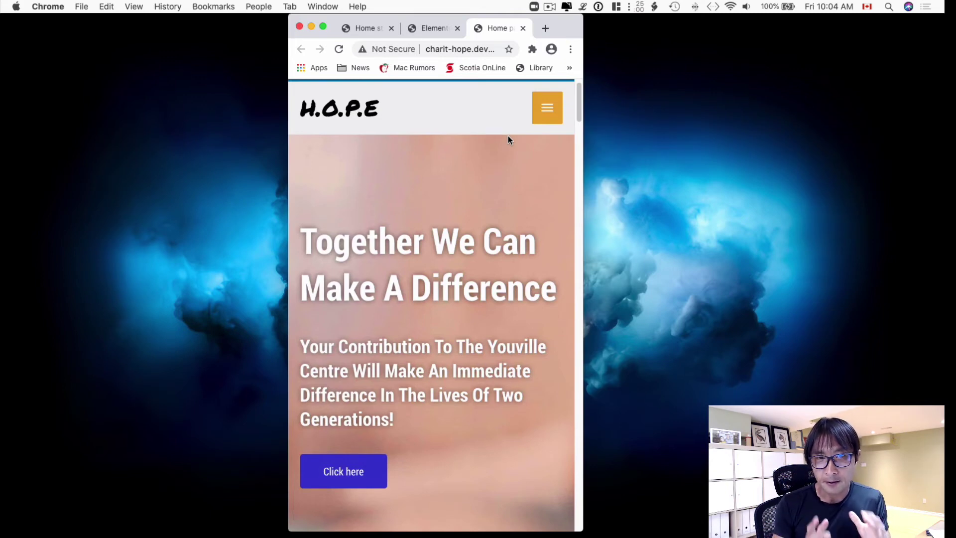
scroll(508, 140, "down", 3)
scroll(482, 252, "up", 2)
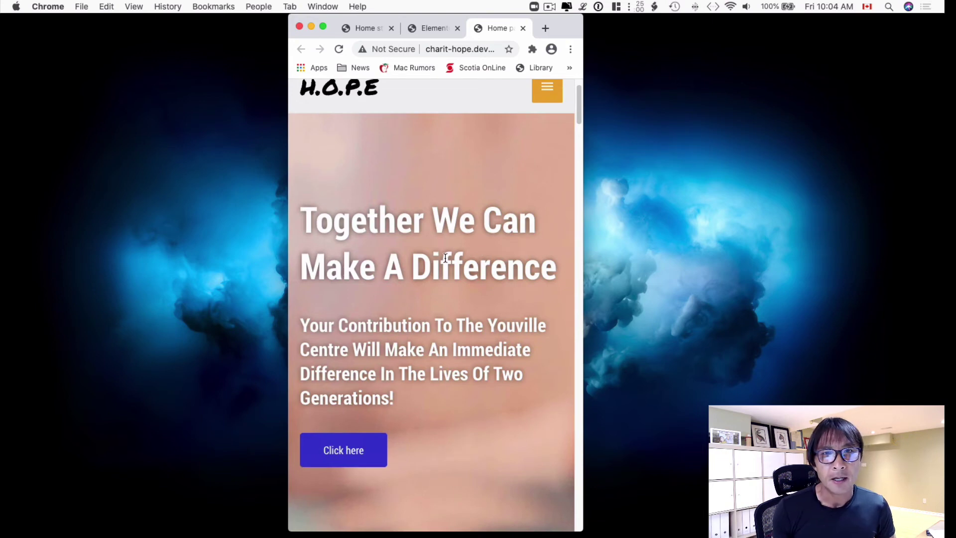
scroll(449, 254, "down", 3)
scroll(442, 265, "up", 2)
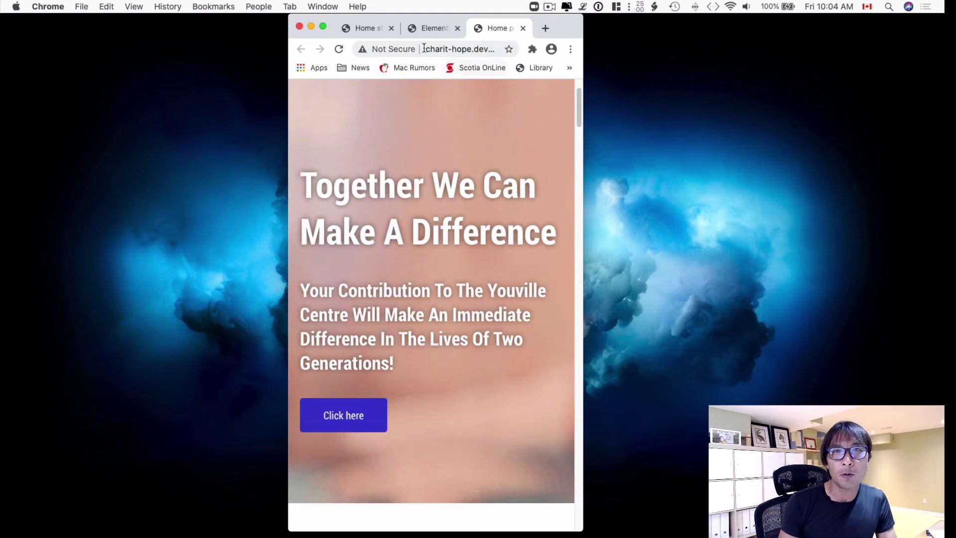
- Restore the browser window to desktop width and switch the Elementor page editor to its Mobile preview
left_click_drag(583, 142, 929, 150)
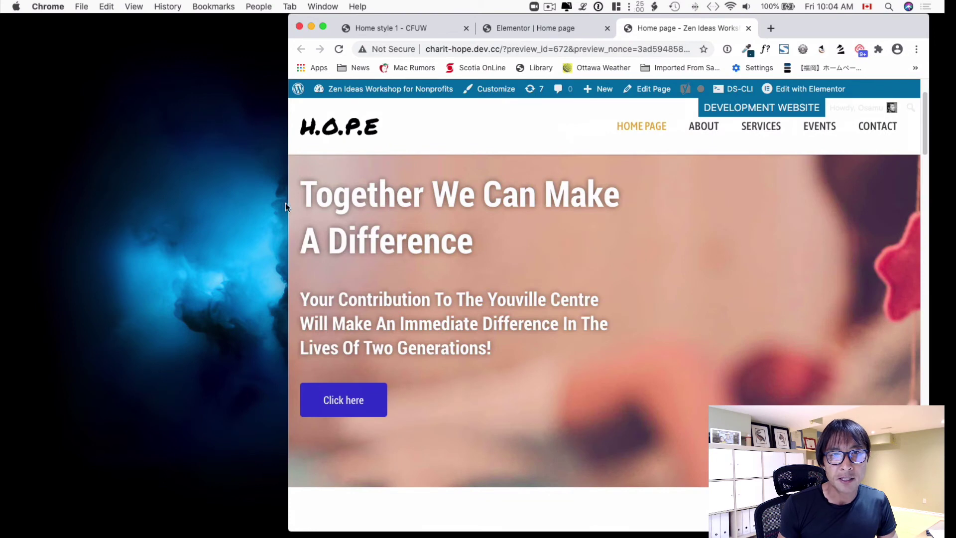
left_click_drag(278, 202, 47, 202)
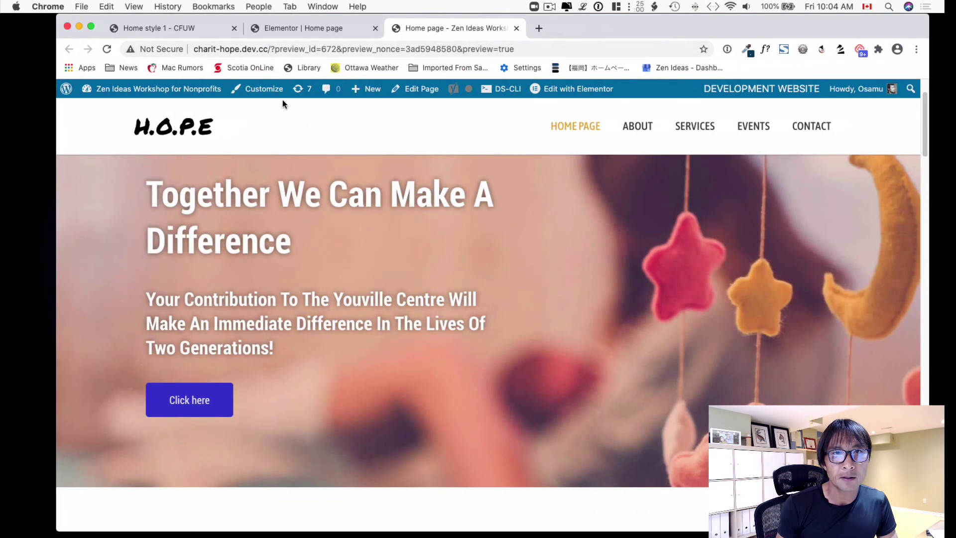
left_click(309, 28)
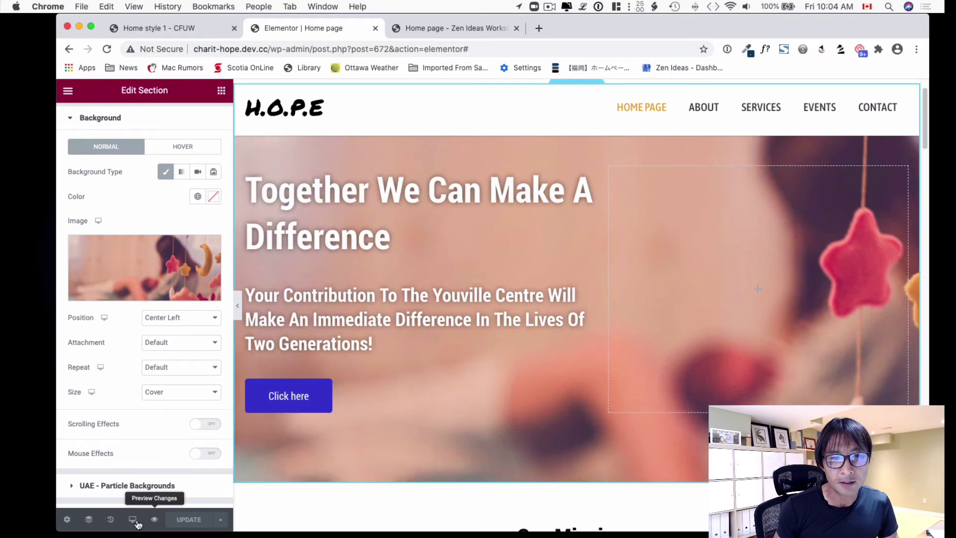
left_click(133, 521)
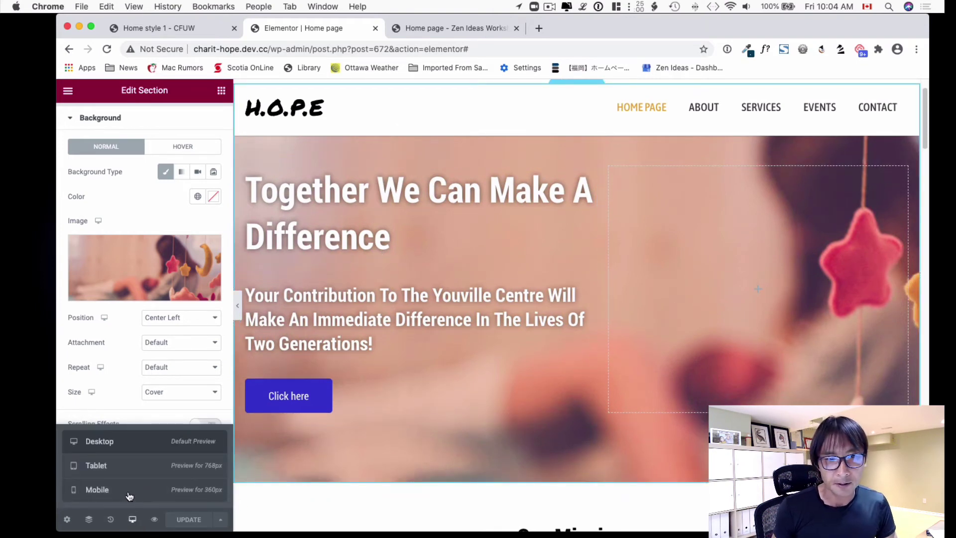
left_click(130, 494)
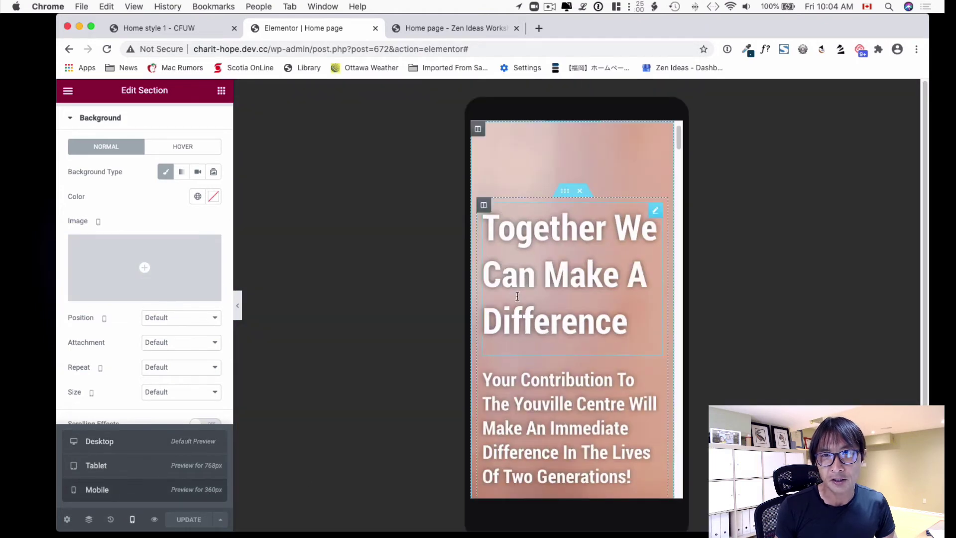
scroll(518, 297, "down", 5)
scroll(517, 299, "up", 4)
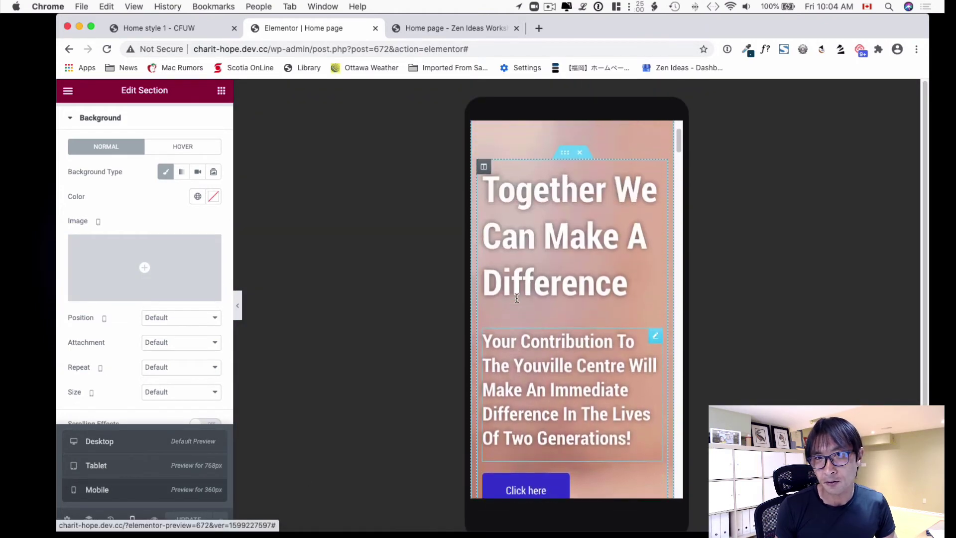
scroll(517, 298, "up", 3)
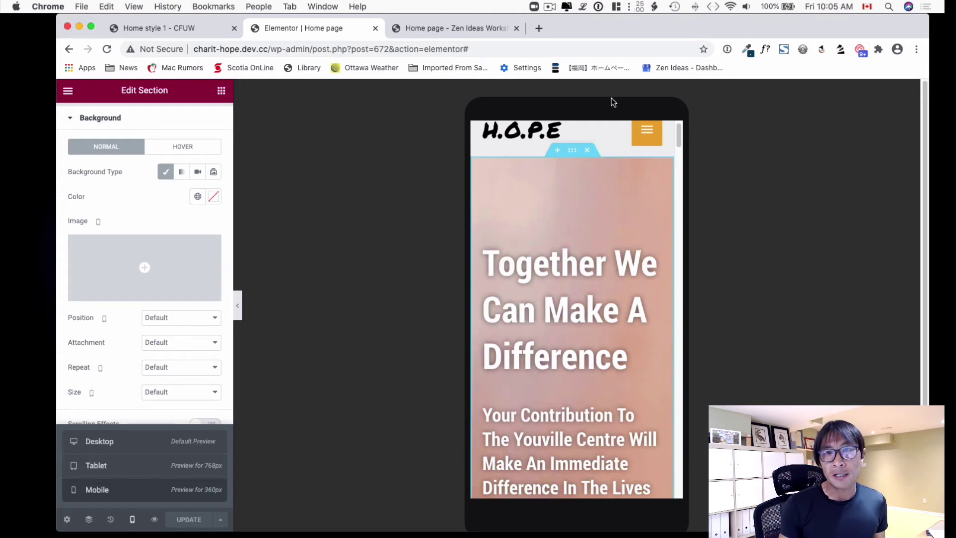
- Hide the hero section on mobile through its responsive visibility settings and check it in the mobile view
left_click(573, 156)
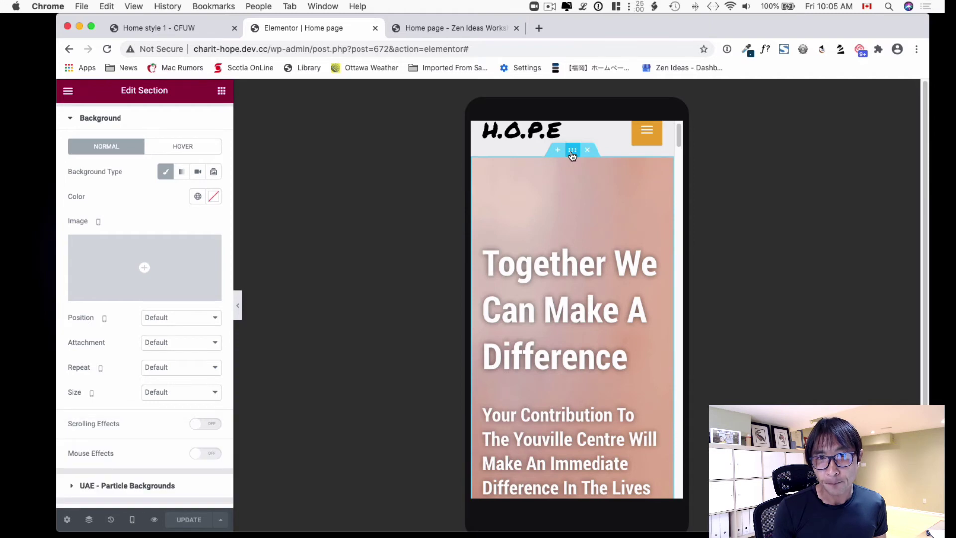
scroll(187, 141, "up", 2)
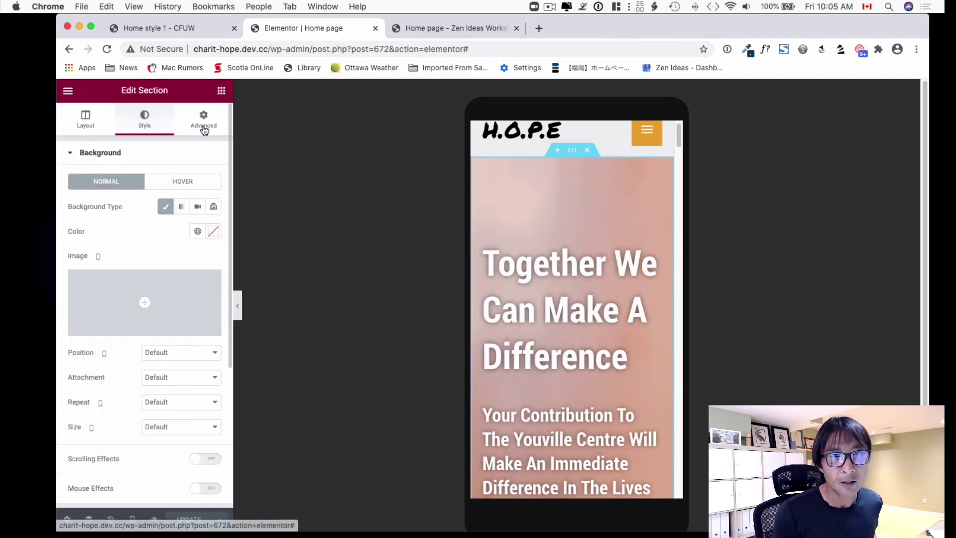
left_click(204, 127)
left_click(105, 404)
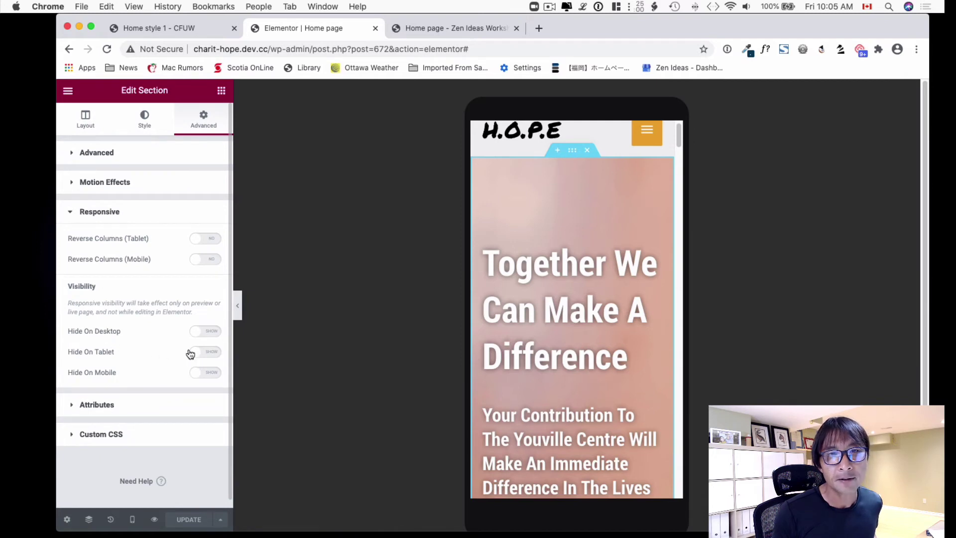
left_click(203, 374)
scroll(551, 312, "down", 10)
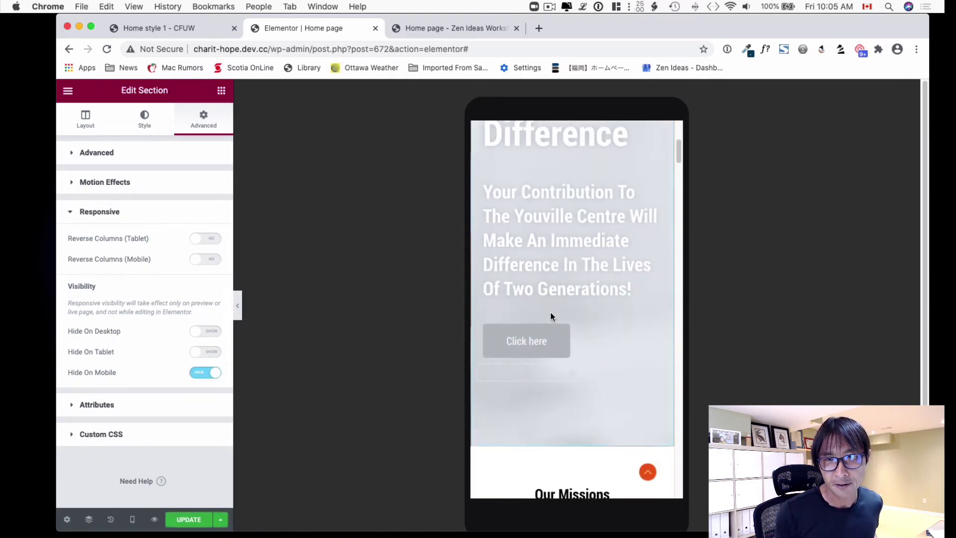
scroll(551, 312, "up", 2)
scroll(551, 314, "down", 3)
scroll(551, 317, "up", 10)
scroll(551, 316, "up", 3)
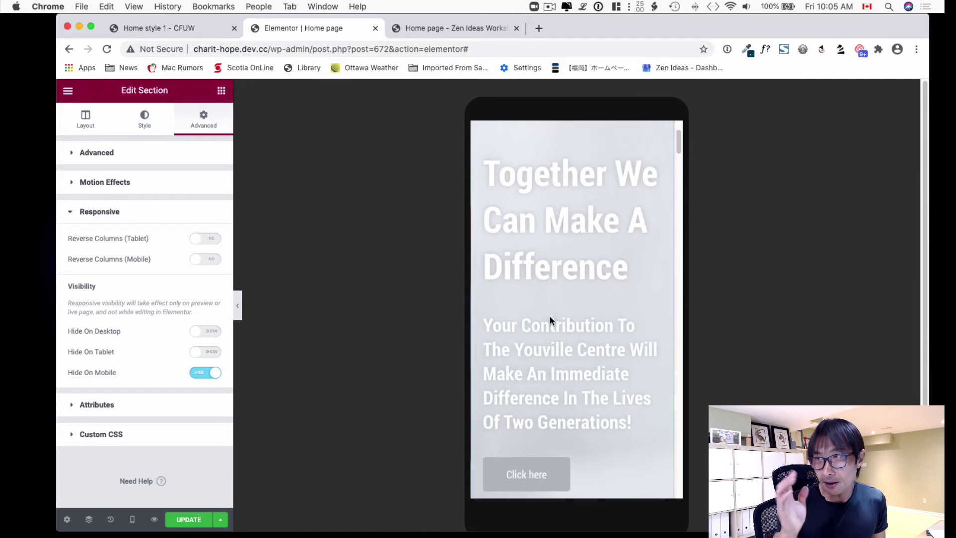
scroll(600, 257, "up", 1)
scroll(602, 251, "up", 5)
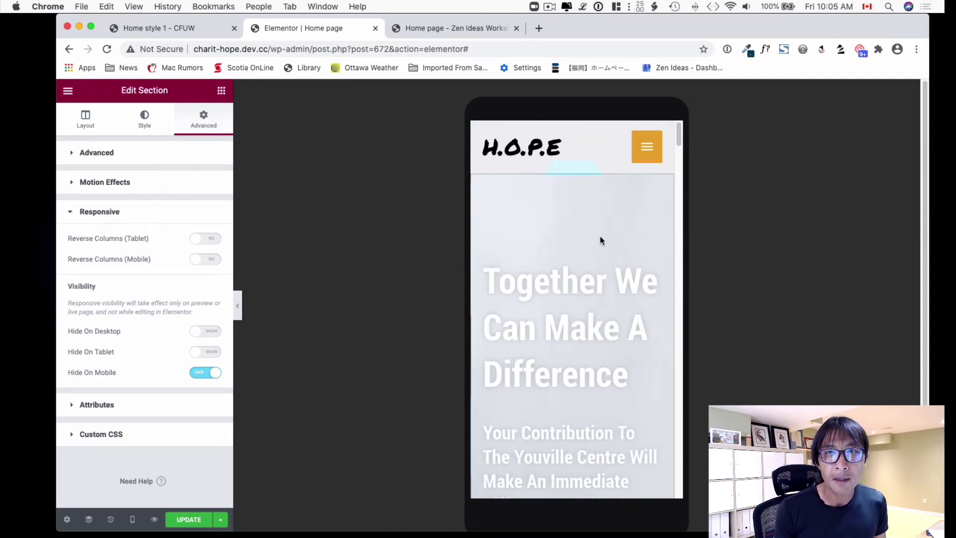
- Add a single-column section between the hero and "Our Missions" and place an Image widget in it
scroll(580, 175, "down", 10)
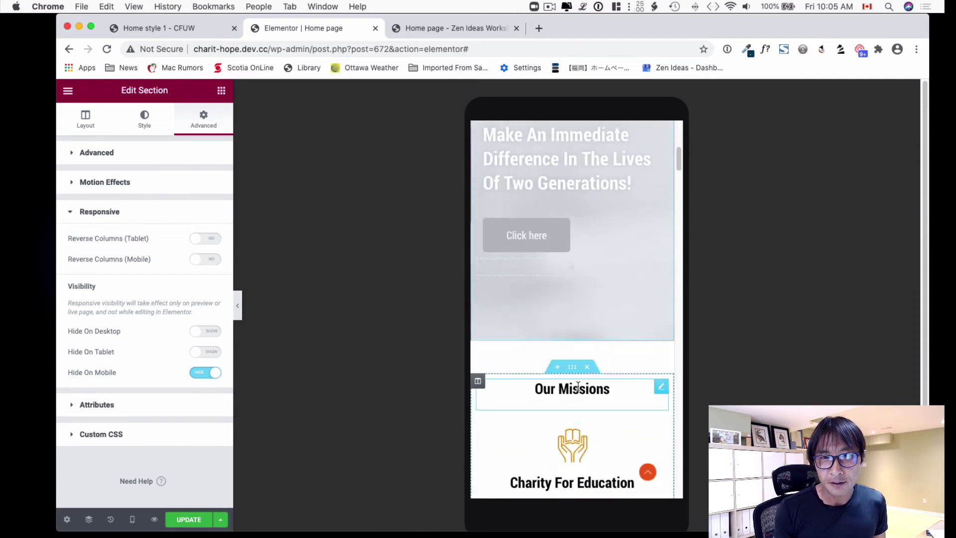
left_click(559, 369)
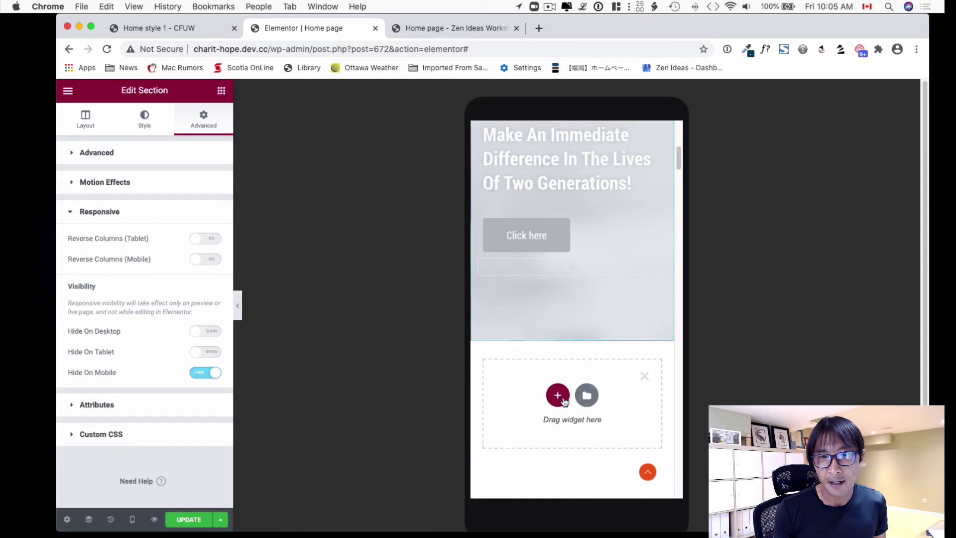
left_click(558, 395)
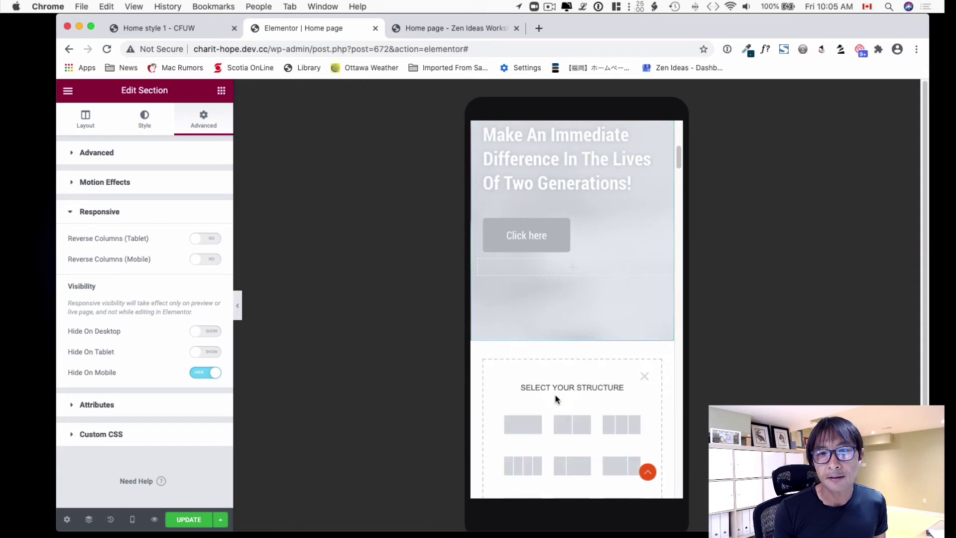
left_click(533, 424)
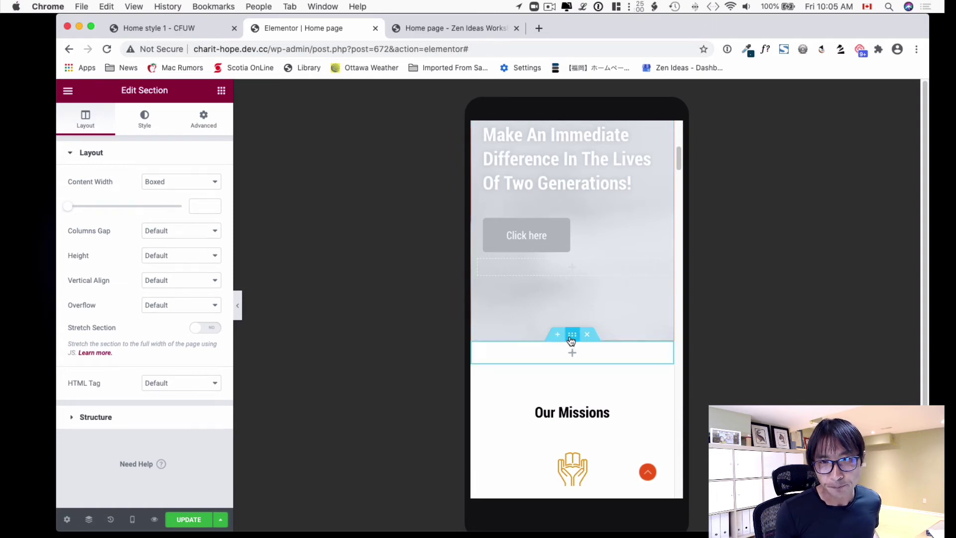
left_click(222, 92)
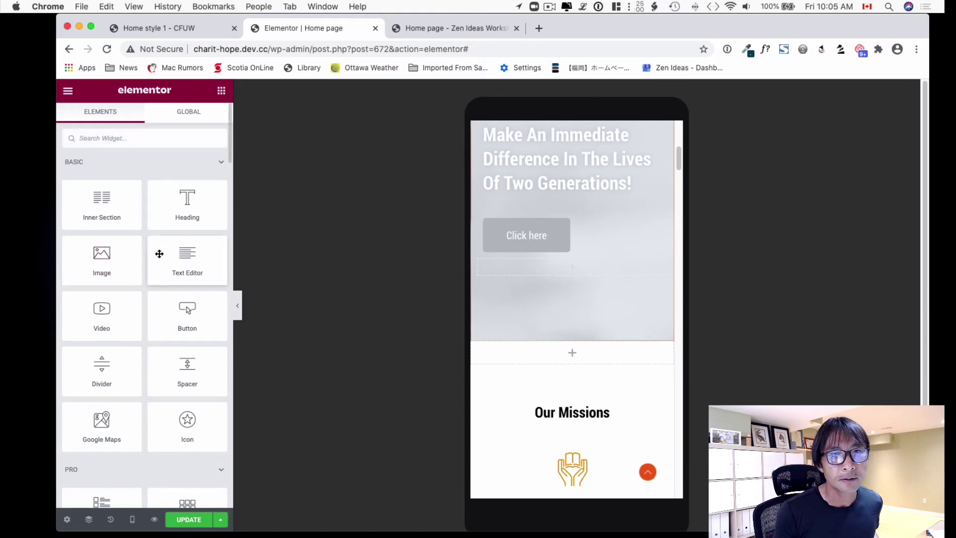
left_click_drag(103, 255, 538, 396)
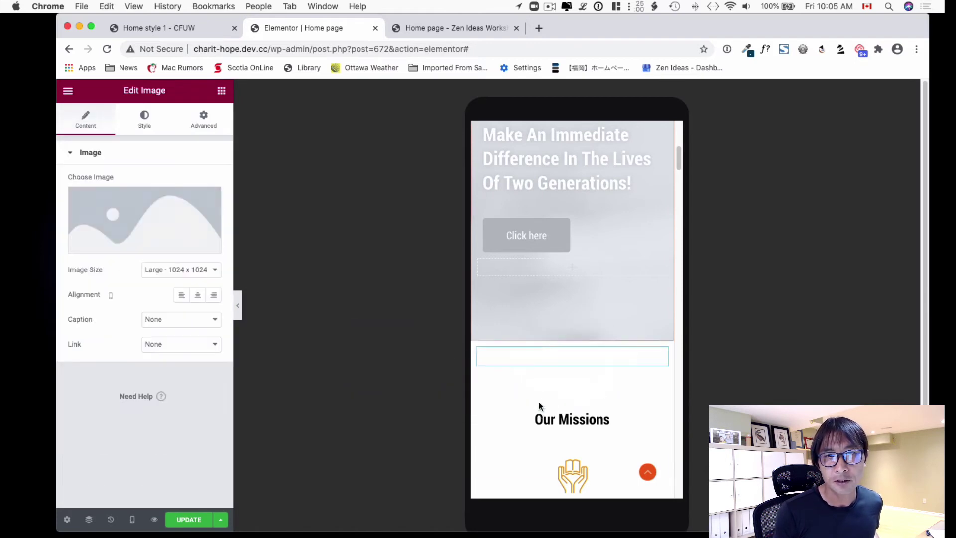
- Insert the mother-and-baby photo with the hanging star-and-moon mobile from the media library into the Image widget
left_click(180, 223)
left_click(139, 228)
left_click(873, 500)
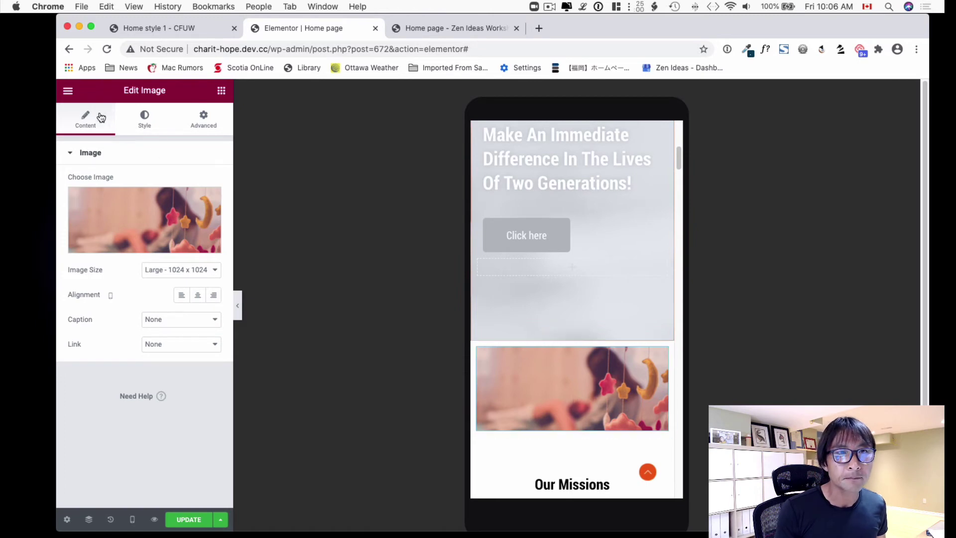
- Set the image section's content width to Full Width, stretch the section, and set its columns gap to No Gap
left_click(572, 335)
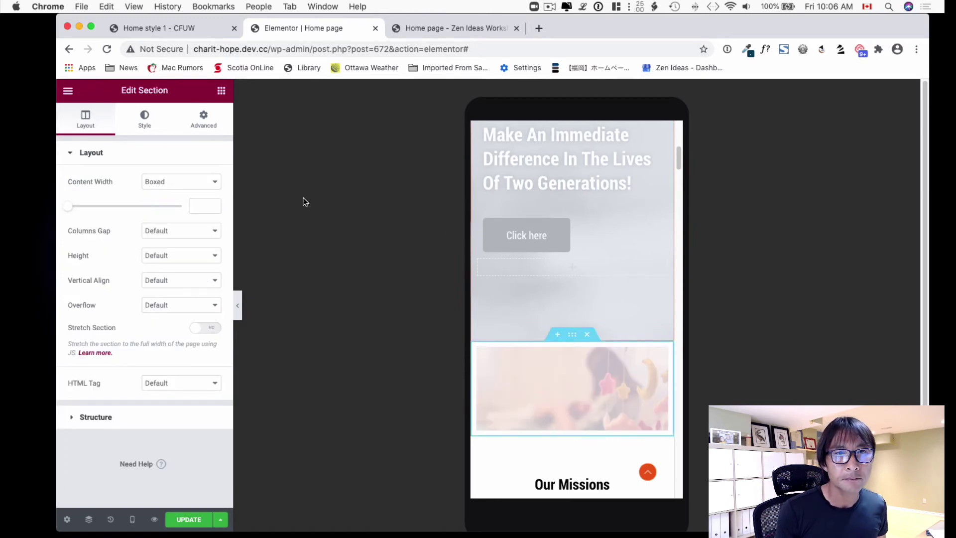
left_click(195, 182)
left_click(195, 193)
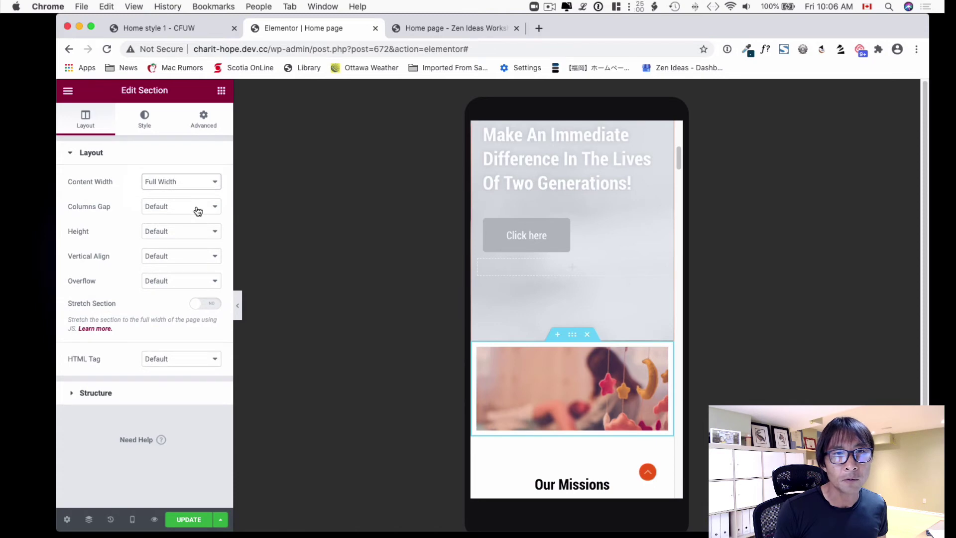
left_click(204, 304)
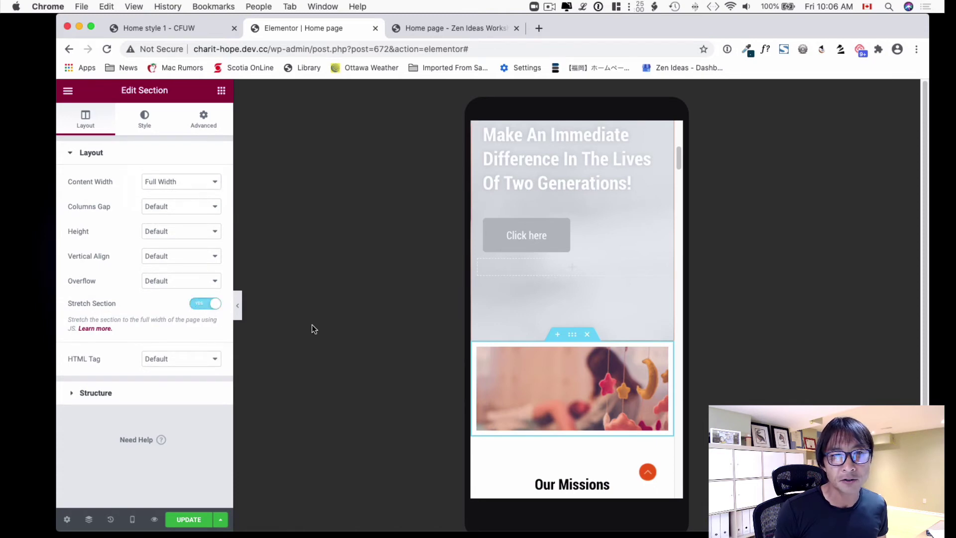
left_click(167, 209)
left_click(174, 217)
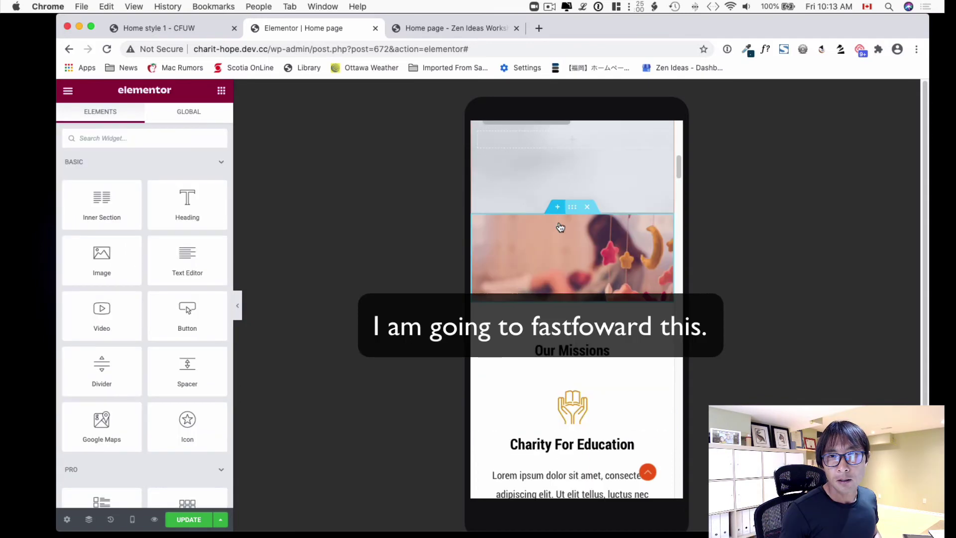
- Add a section below the image with a heading reading "Your Contribution to the Youville Centre Will Make an Immediate Difference in the Lives of Two Generations!"
left_click(558, 207)
left_click(572, 292)
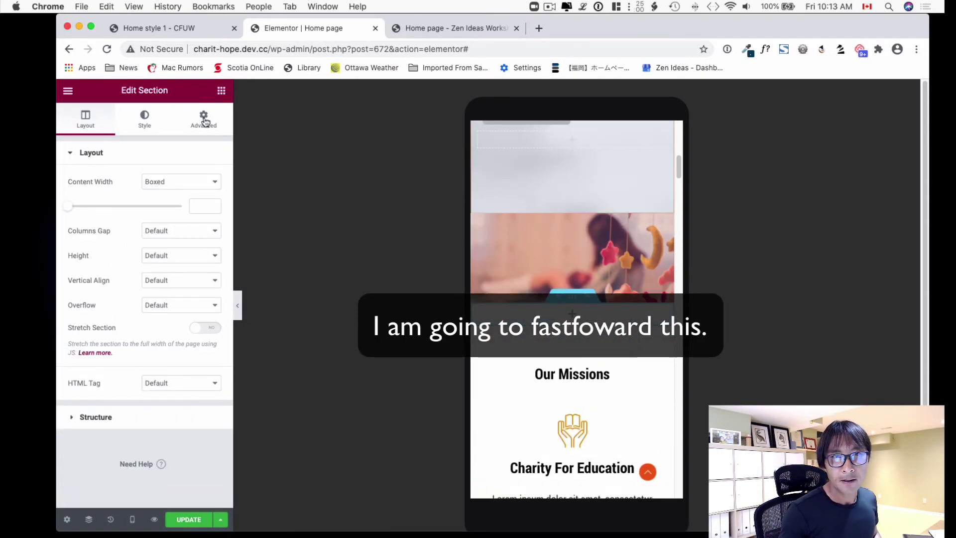
left_click(222, 90)
left_click_drag(188, 196, 572, 314)
triple_click(143, 193)
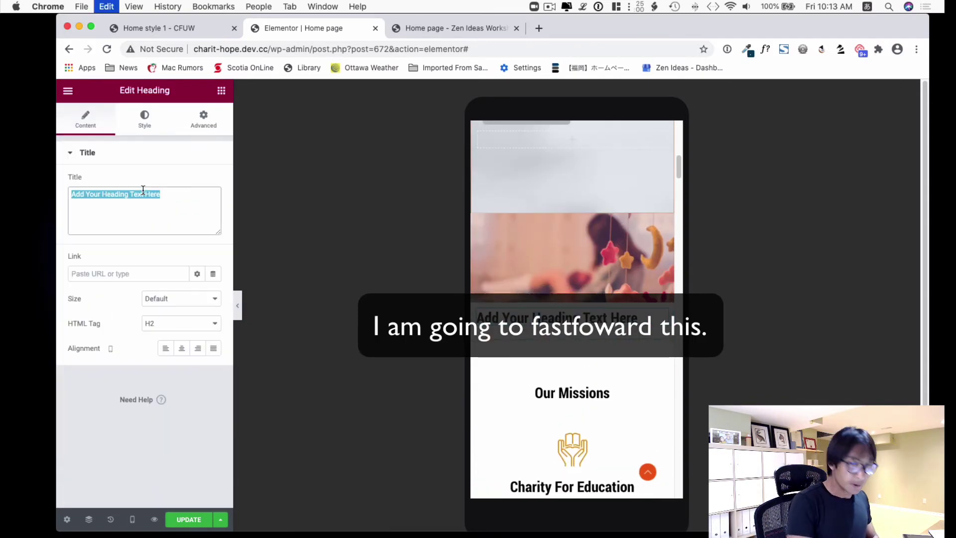
type("Your Contribution to the Youville Centre Will Make an Immediate Difference in the Lives of Two Generations!")
- Duplicate the contribution heading and change the upper copy's text to "Together we can make a difference"
right_click(663, 311)
left_click(685, 331)
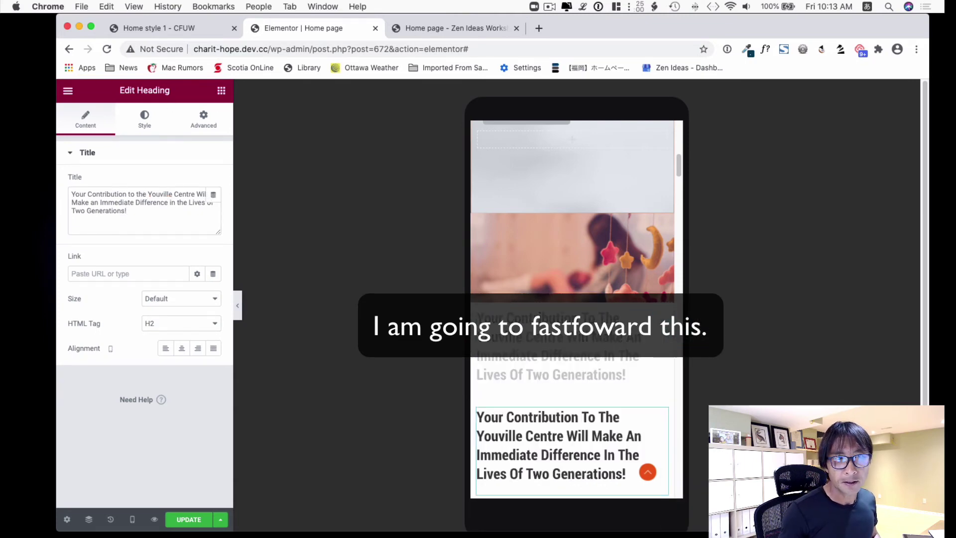
left_click(566, 345)
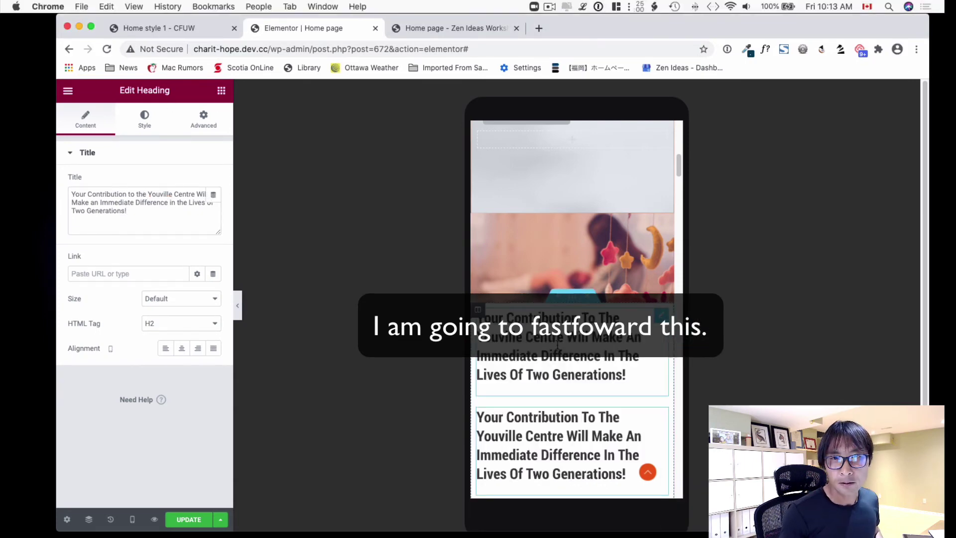
triple_click(143, 202)
type("Together we can make a difference")
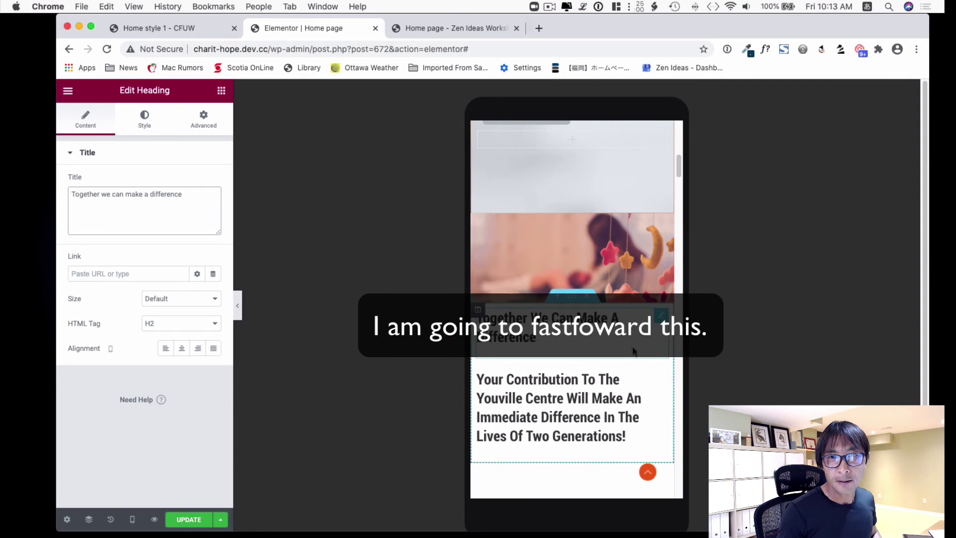
- Adjust the typography of both headings, making "Together we can make a difference" larger and the contribution text smaller
left_click(204, 119)
left_click(144, 119)
left_click(215, 211)
mouse_move(90, 312)
left_mouse_down()
mouse_move(77, 311)
mouse_move(93, 312)
left_mouse_up()
left_click(591, 401)
left_click(144, 119)
left_click(214, 206)
- Set the contribution heading's padding to 0 and its top margin to -25 px, with the other margins at 0
left_click(660, 320)
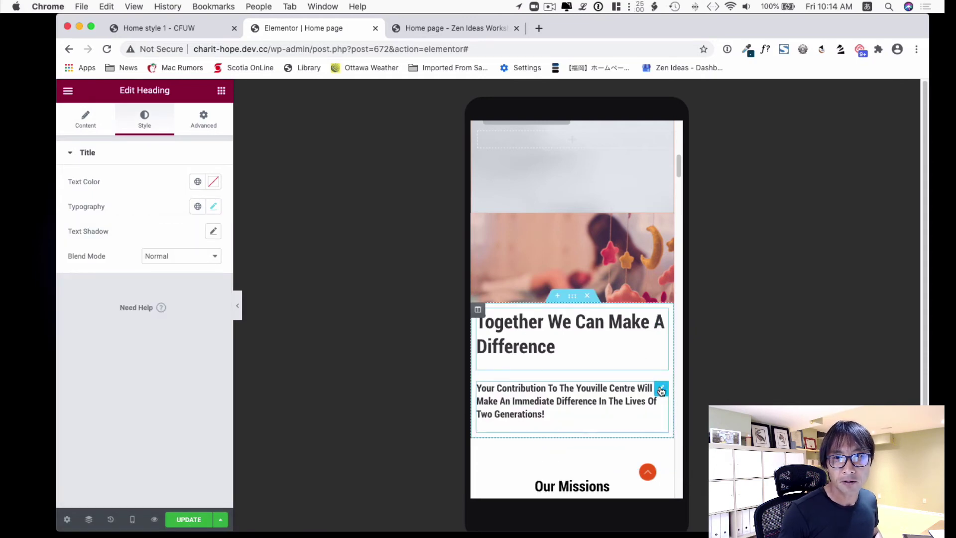
left_click(212, 125)
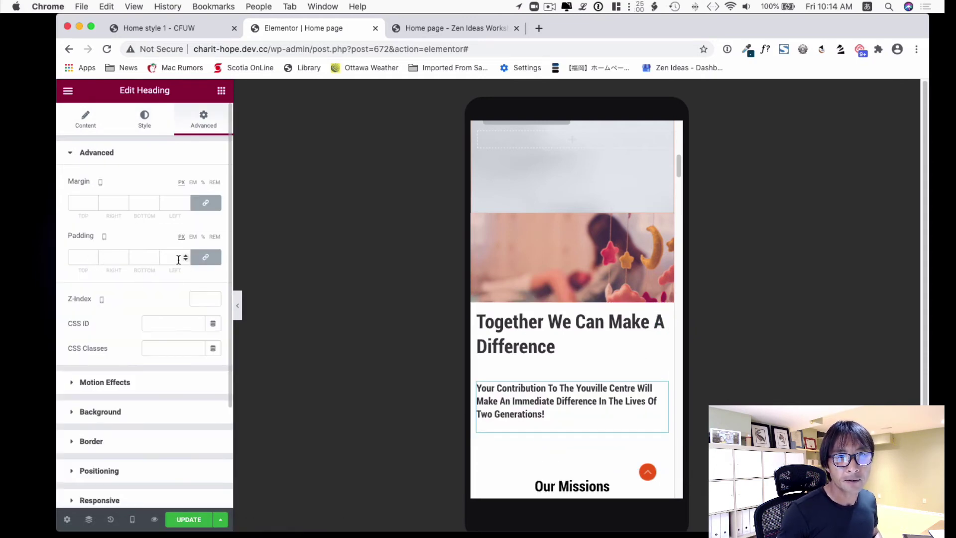
left_click(95, 259)
type("0")
left_click(156, 255)
left_click(155, 255)
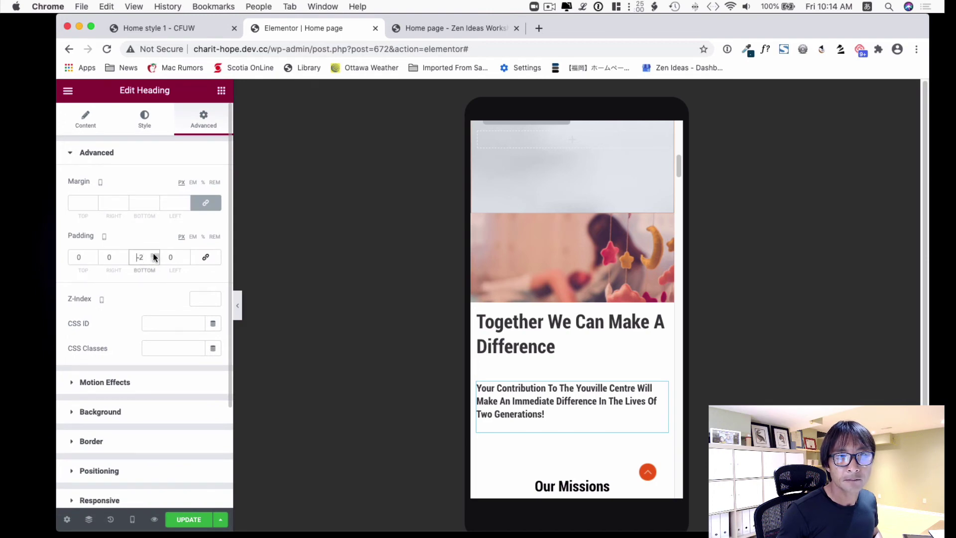
left_click(96, 206)
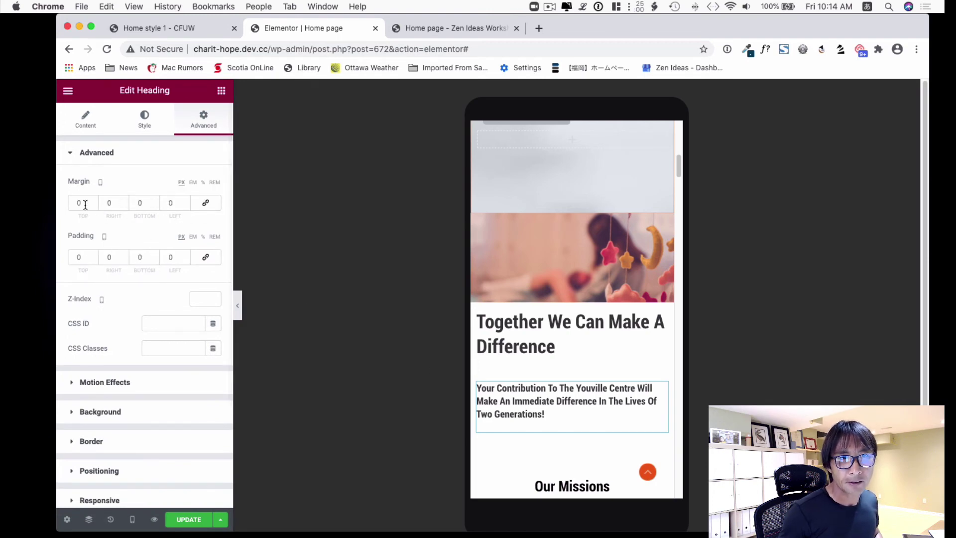
left_click_drag(93, 205, 95, 208)
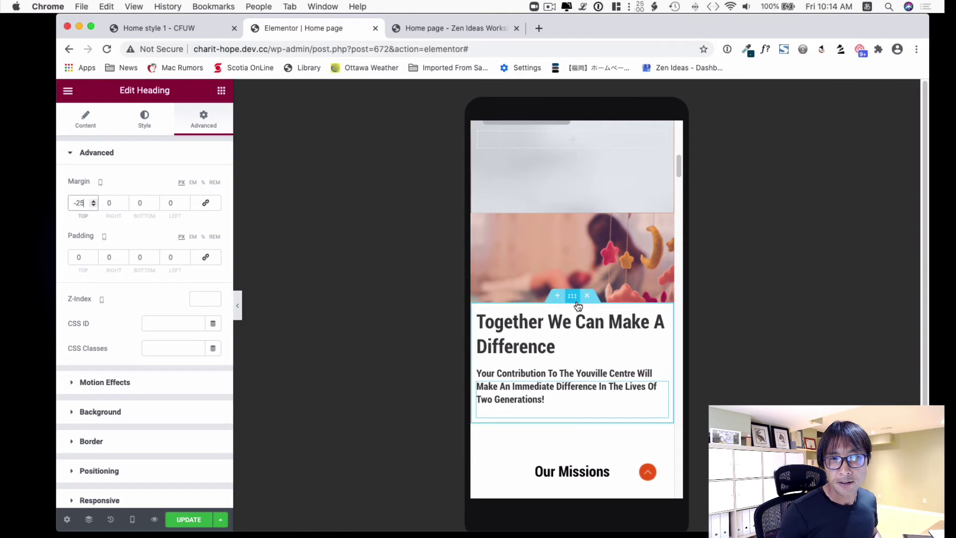
- Give the section holding the two headings a classic background in pale beige, #F4F4E6
left_click(574, 299)
left_click(145, 120)
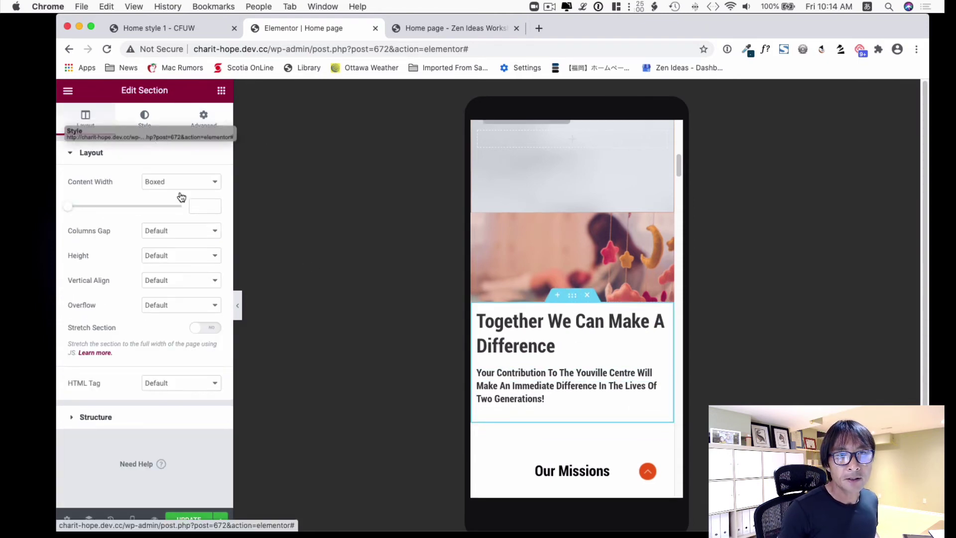
left_click(213, 232)
left_click(102, 340)
left_click(102, 383)
left_click(85, 282)
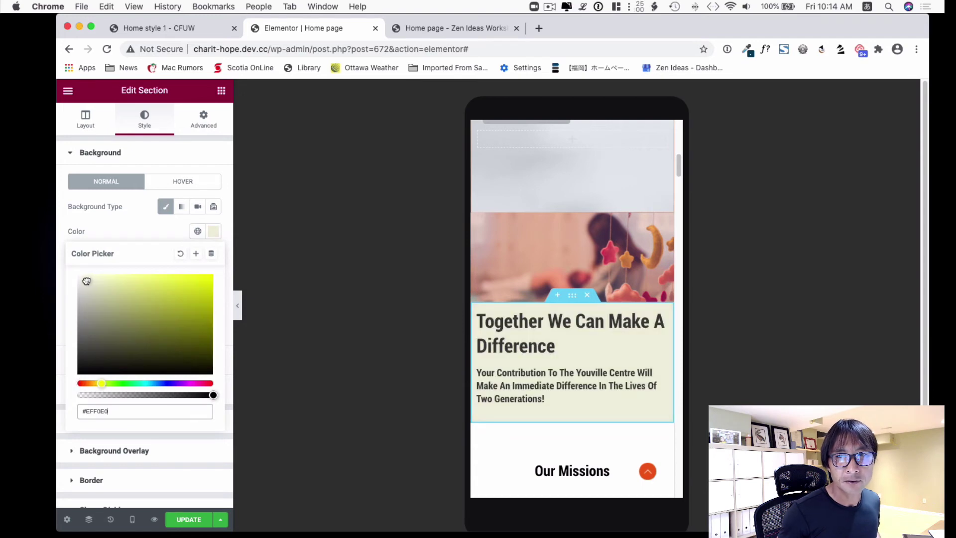
scroll(551, 371, "down", 2)
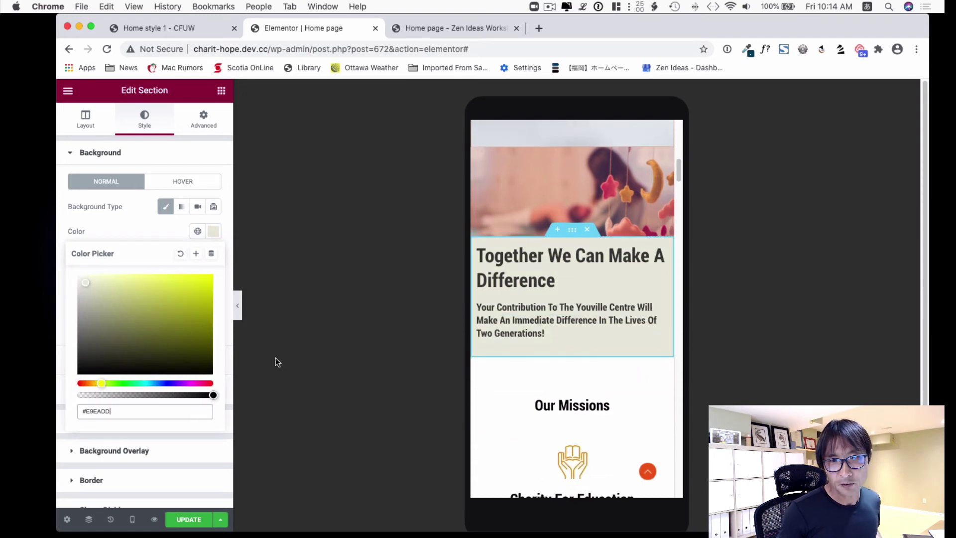
left_click(86, 278)
scroll(662, 381, "up", 3)
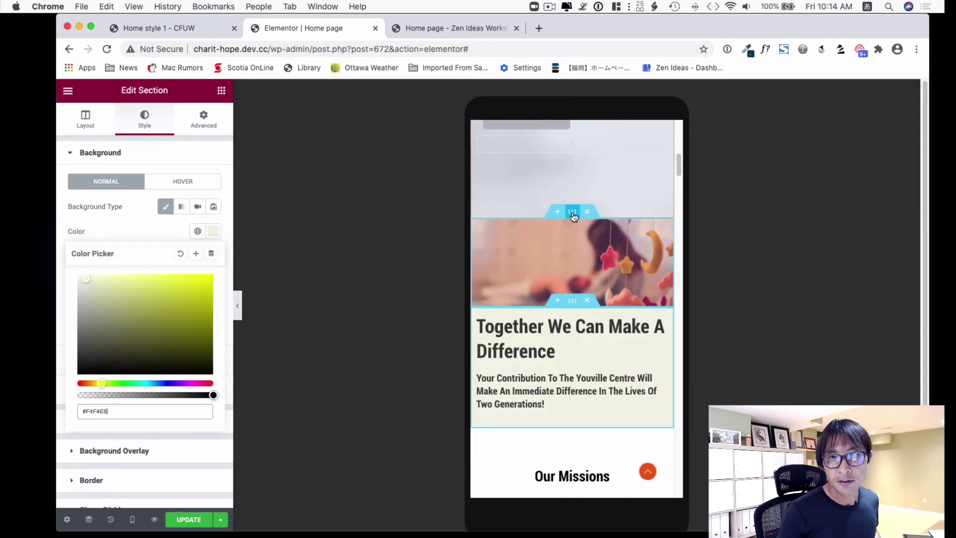
- Hide the image section on desktop and tablet through its responsive visibility settings
left_click(573, 213)
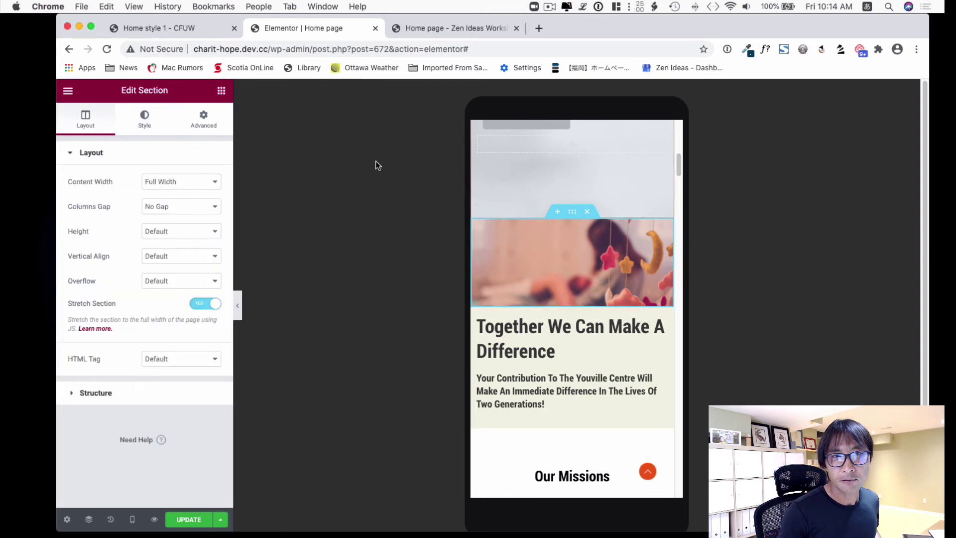
left_click(204, 126)
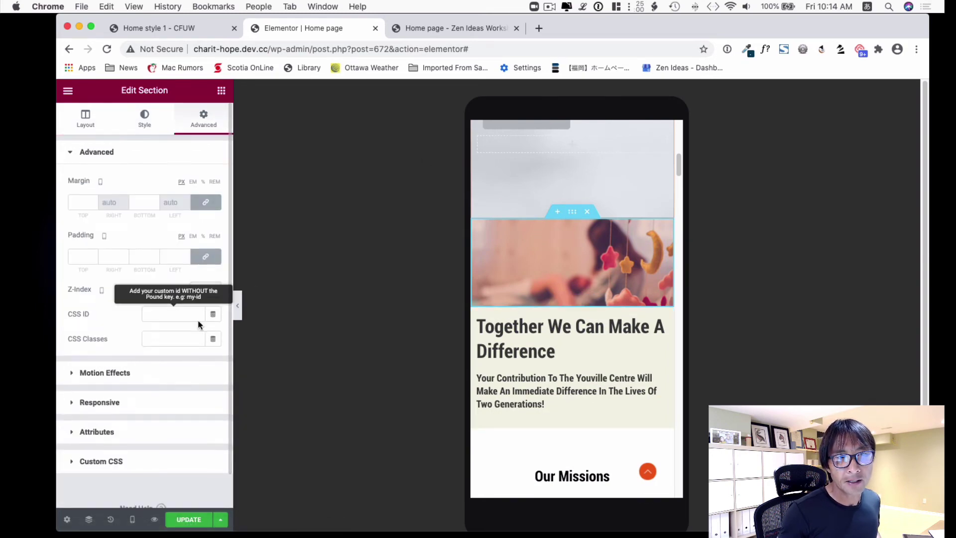
scroll(103, 362, "down", 2)
left_click(108, 371)
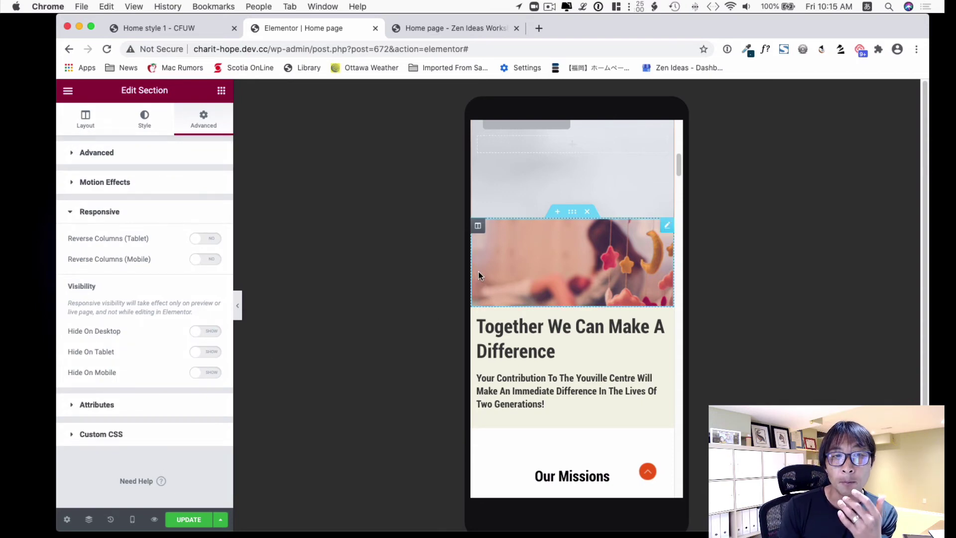
left_click(198, 334)
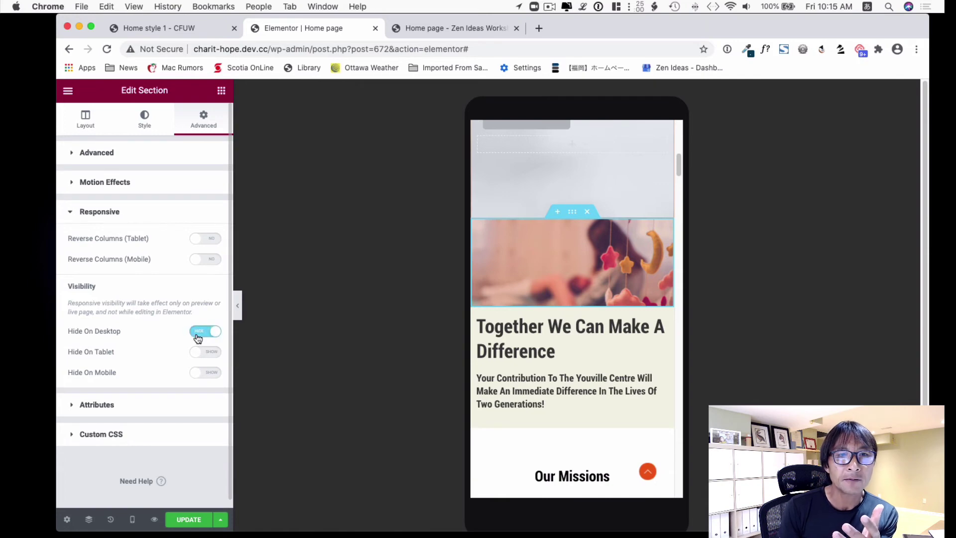
left_click(198, 353)
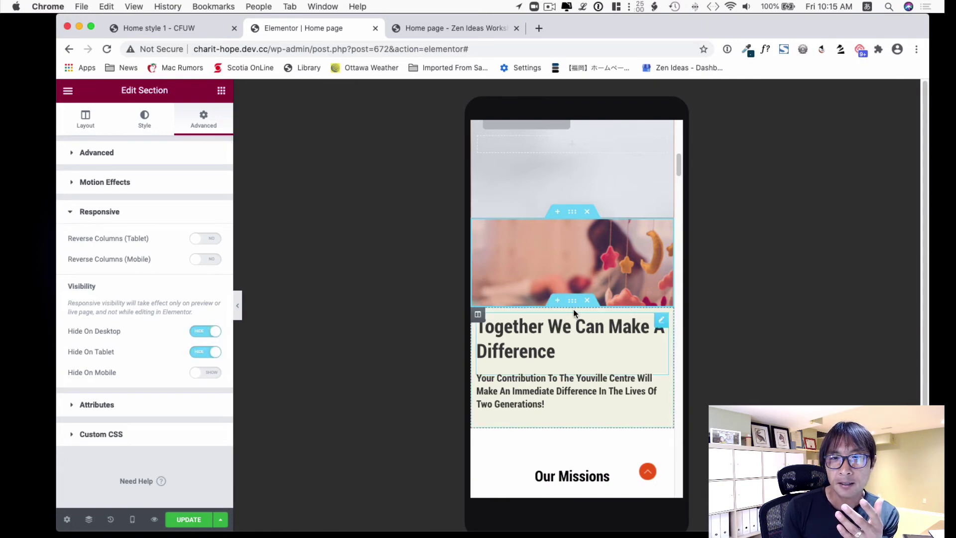
- Hide the beige heading section on desktop and tablet as well, and update the page
left_click(574, 304)
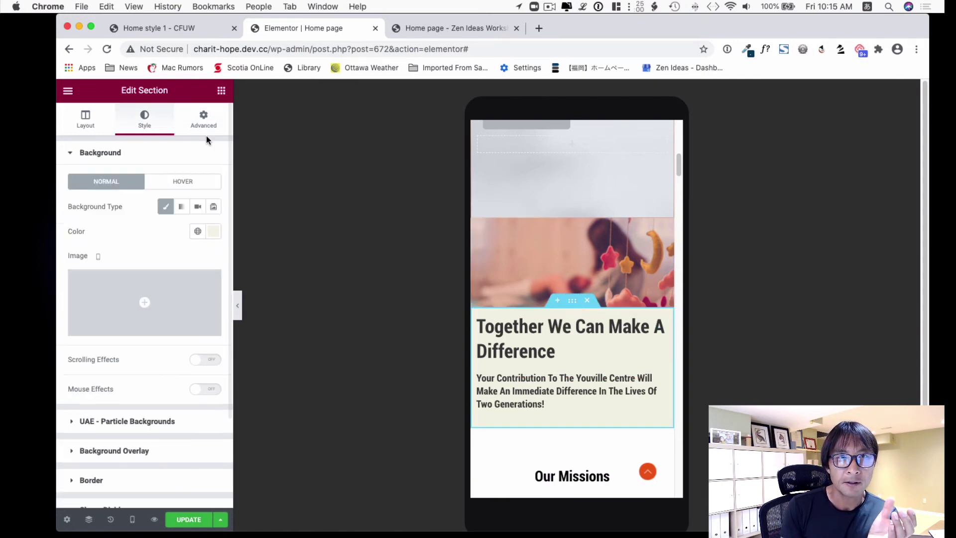
left_click(204, 119)
left_click(110, 403)
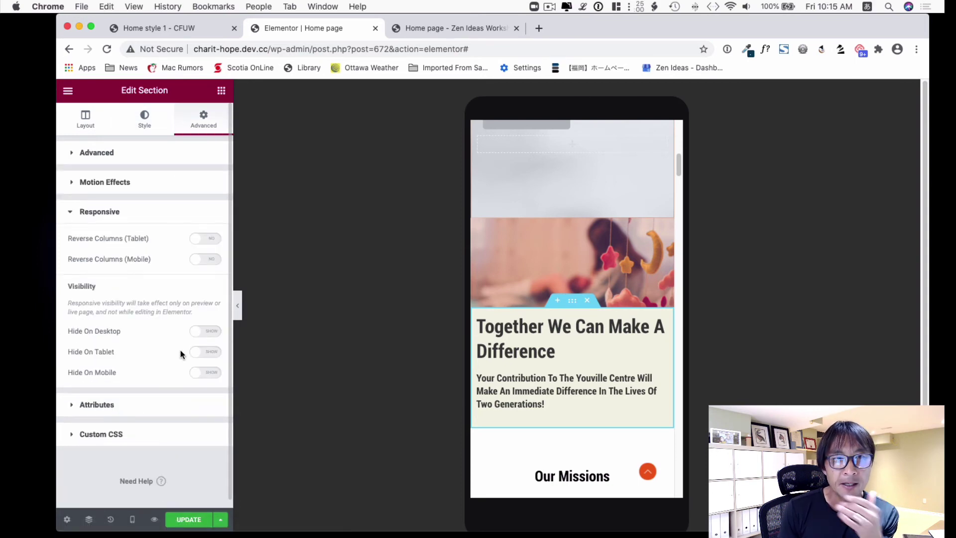
left_click(196, 332)
left_click(205, 353)
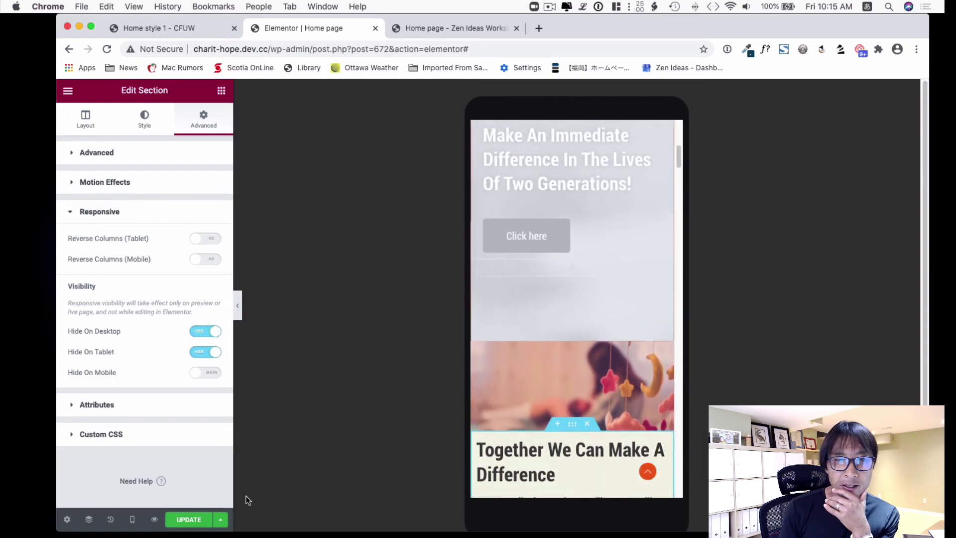
left_click(183, 521)
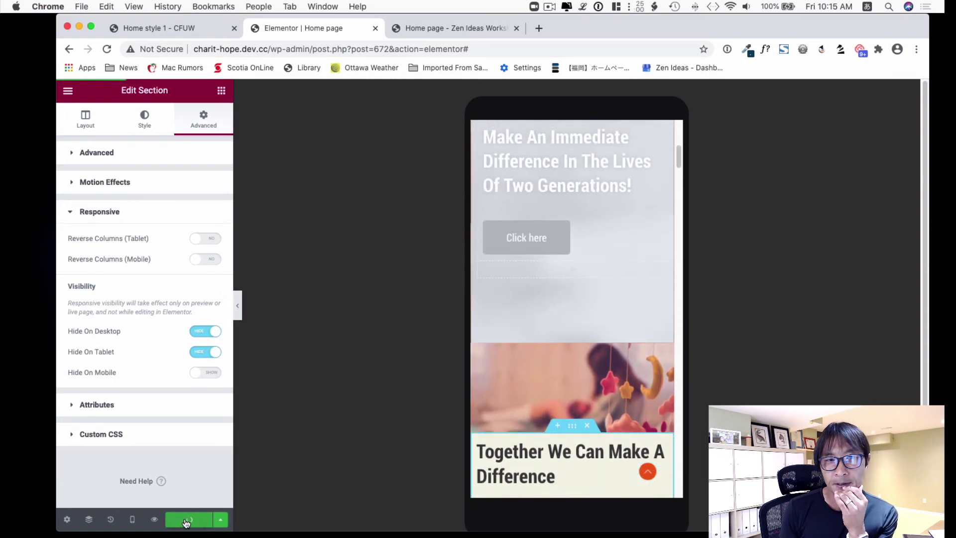
- Open the page preview and examine the hero at desktop width and with the window narrowed to phone width
left_click(433, 29)
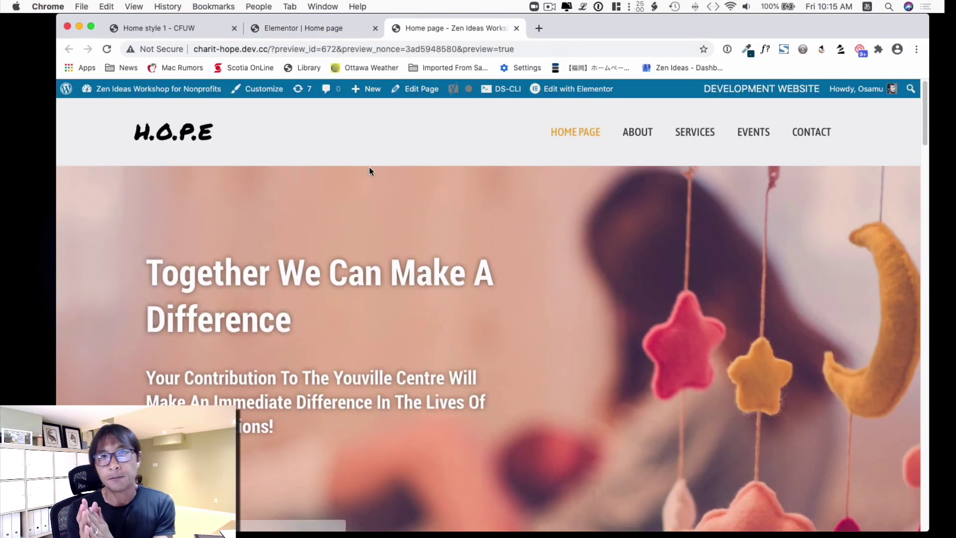
scroll(177, 241, "down", 3)
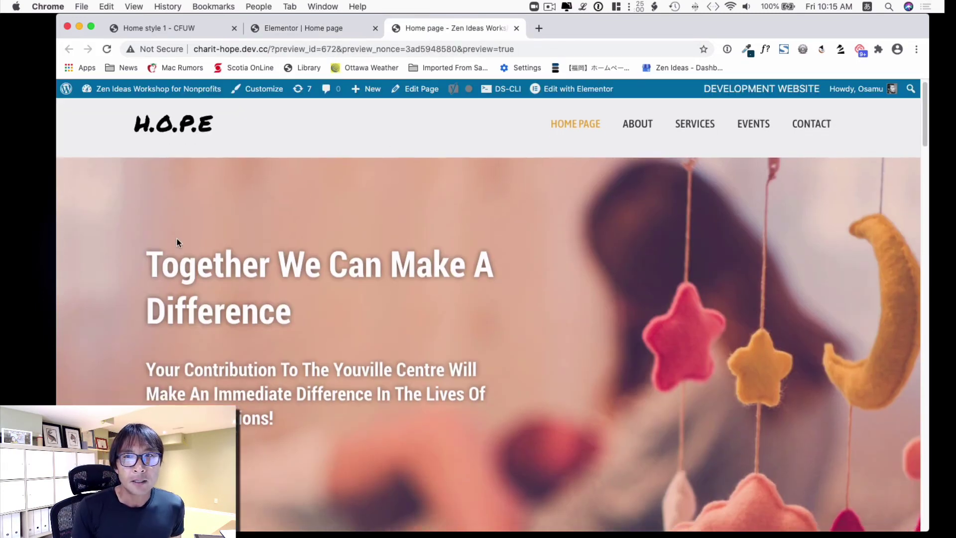
scroll(178, 238, "down", 2)
scroll(150, 234, "up", 5)
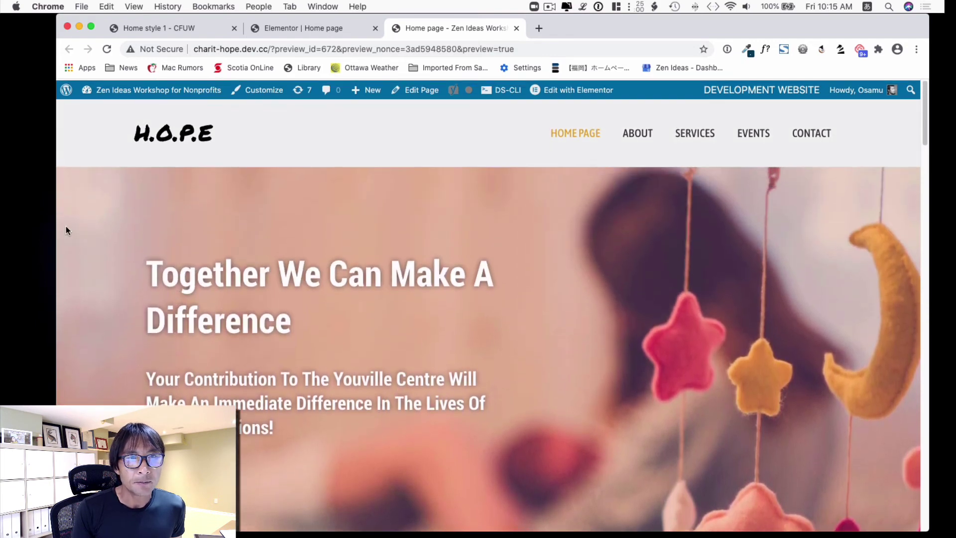
left_click_drag(56, 226, 653, 228)
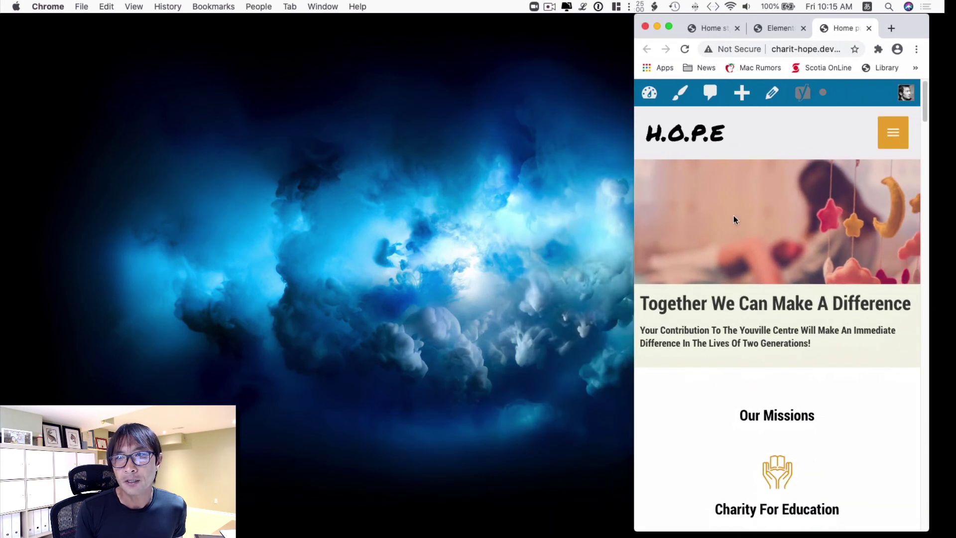
scroll(770, 221, "down", 2)
scroll(769, 222, "up", 2)
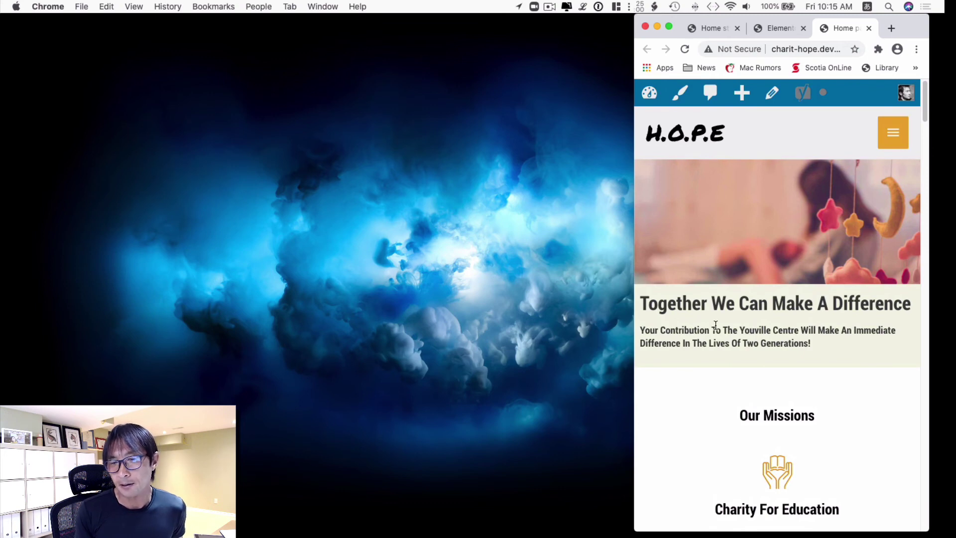
- Widen the browser window back to desktop width and return to the mobile sections in the Elementor page editor
left_click_drag(634, 315, 512, 297)
left_click_drag(623, 296, 180, 273)
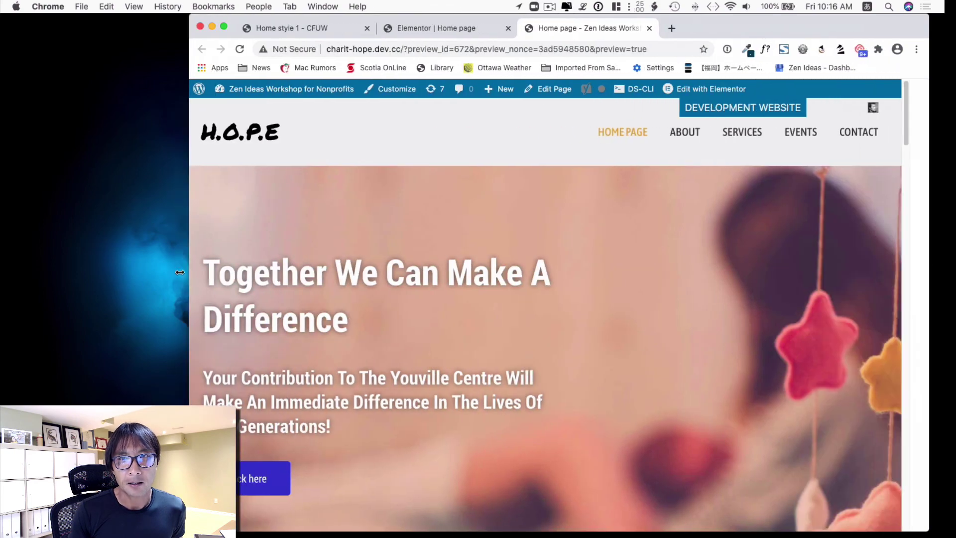
left_click(439, 28)
scroll(610, 343, "down", 5)
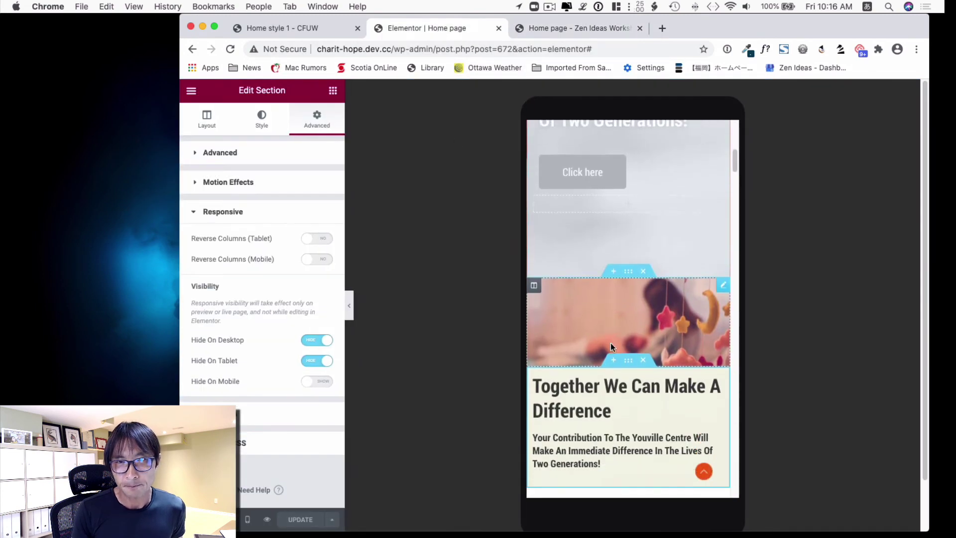
- Add a button below the subheading in the beige mobile section and give it a blue background colour
left_click(333, 91)
left_click_drag(299, 309, 573, 343)
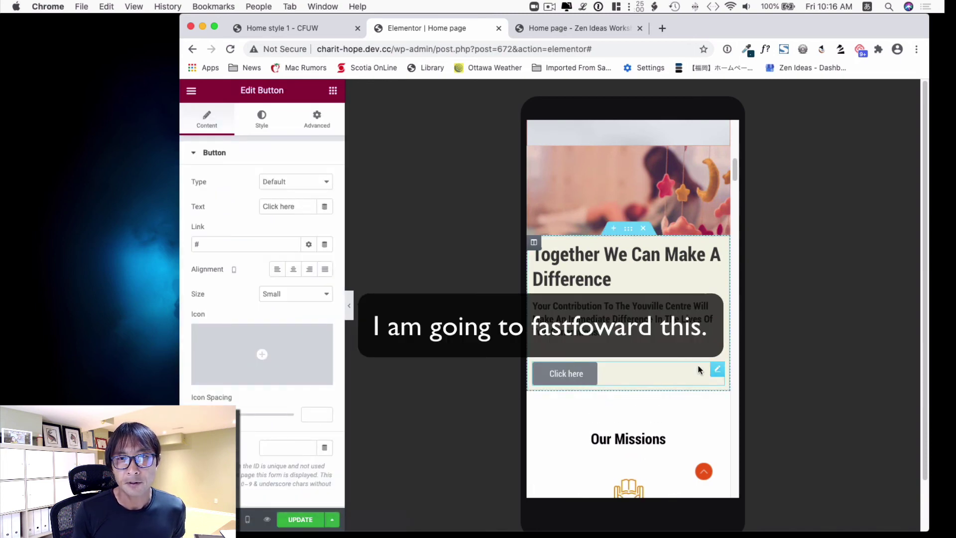
left_click(269, 128)
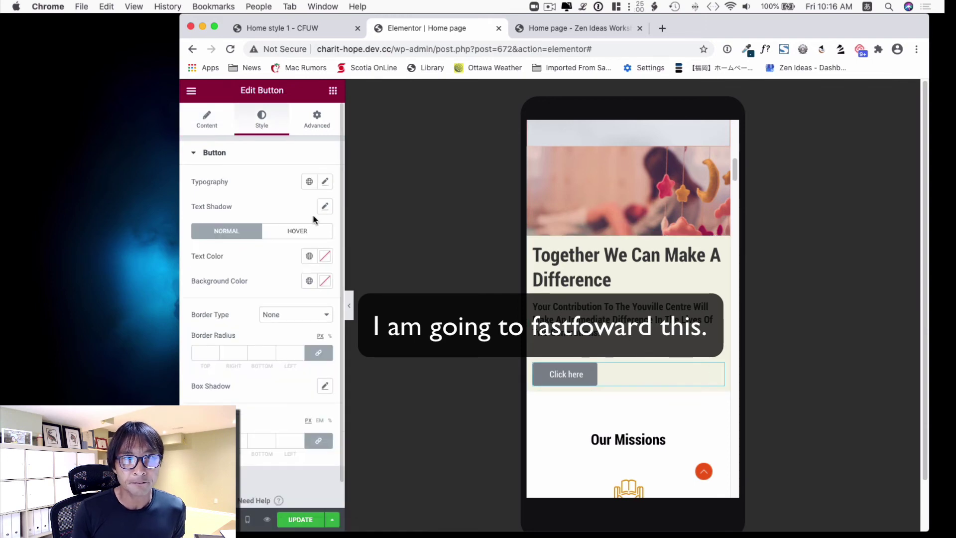
left_click(325, 280)
left_click(345, 433)
mouse_move(309, 399)
left_mouse_down()
mouse_move(277, 348)
mouse_move(303, 342)
mouse_move(320, 356)
left_mouse_up()
left_click(206, 142)
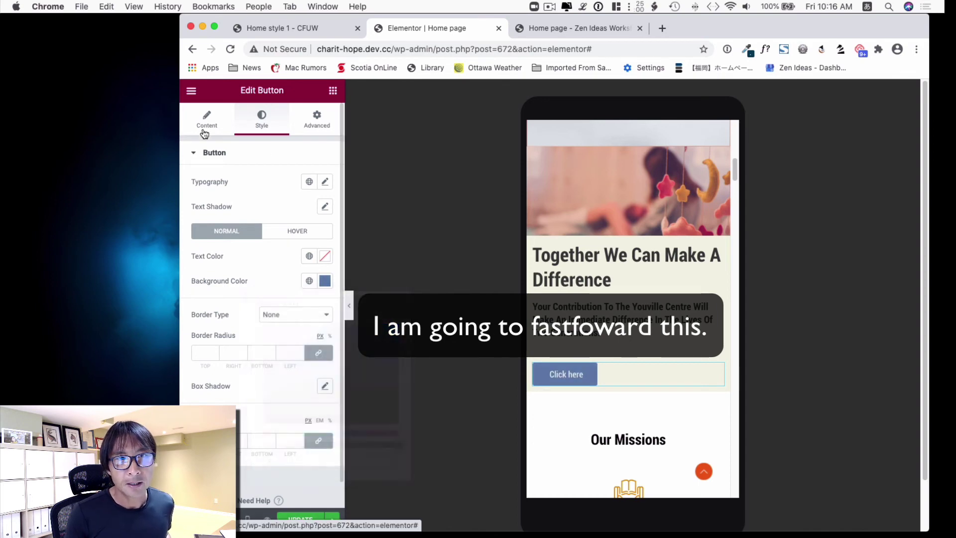
- Change the new button's text to "Support"
left_click(207, 121)
triple_click(287, 207)
type("Support")
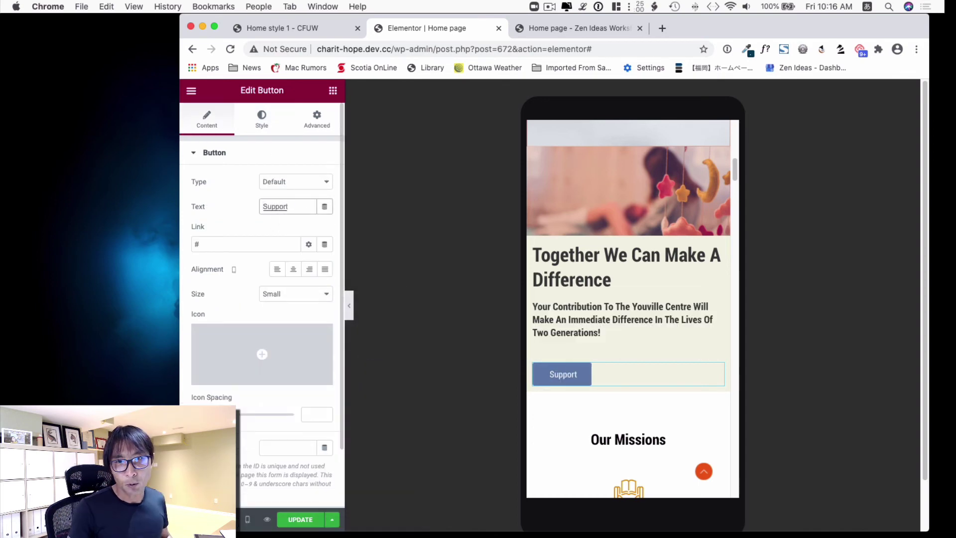
- Find "heart" in the icon library and insert the solid Heart icon into the Support button
scroll(294, 314, "down", 2)
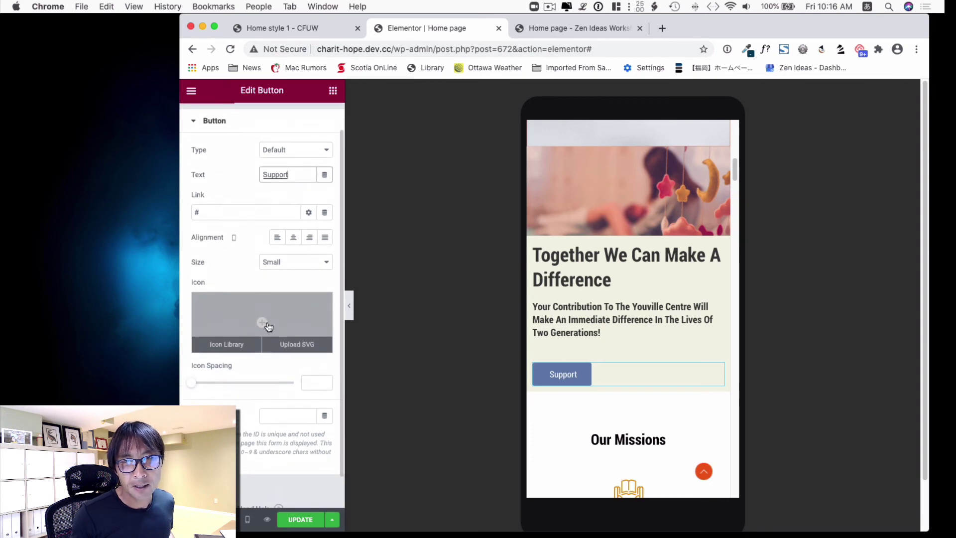
left_click(258, 330)
type("heart")
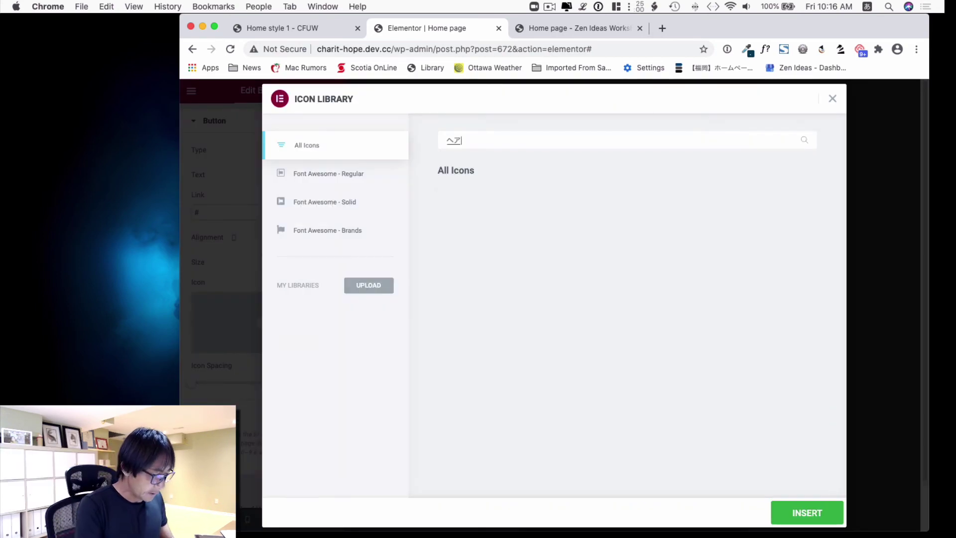
left_click(777, 226)
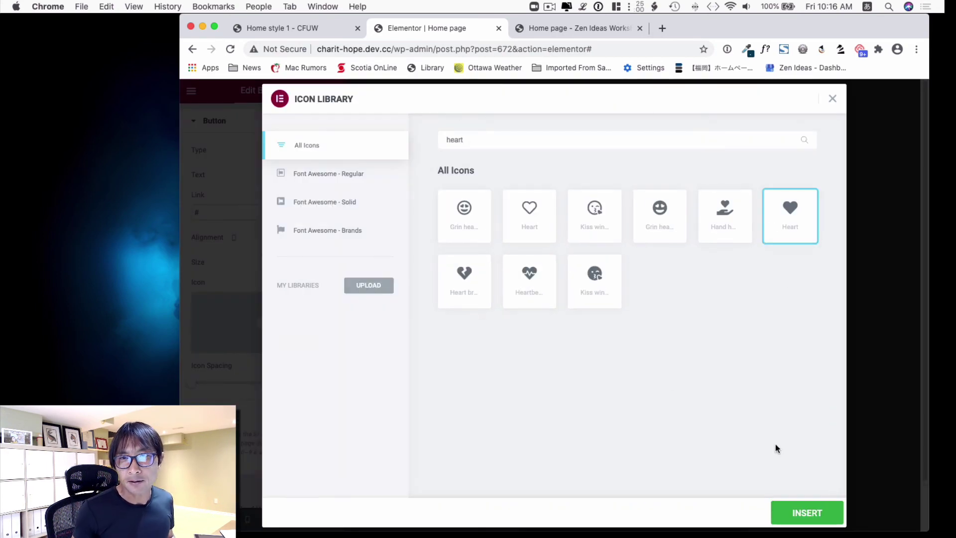
left_click(804, 512)
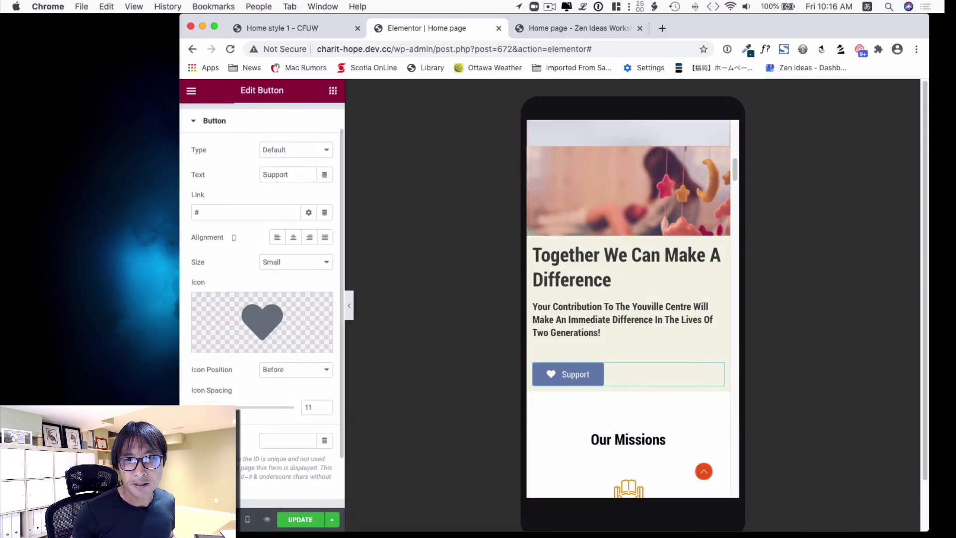
- Set the Support button's size to Medium and centre it in the section
left_click(300, 267)
left_click(304, 282)
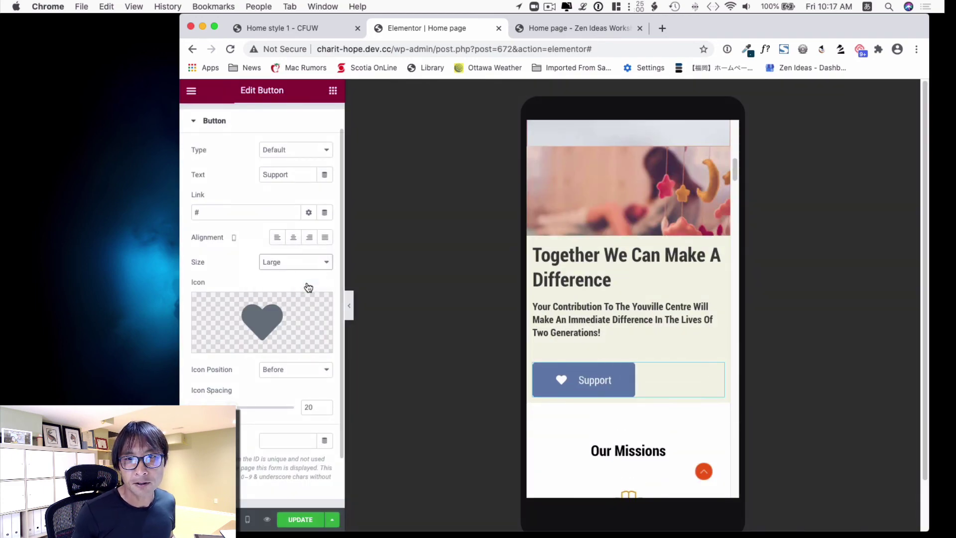
left_click(309, 262)
left_click(311, 252)
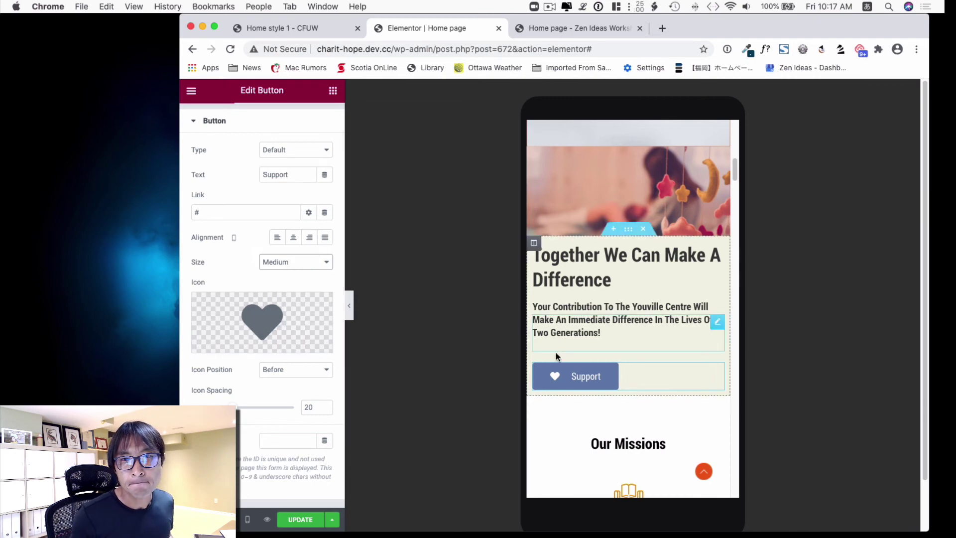
left_click(293, 237)
- Centre-align the "Together we can make a difference" heading in the beige section
scroll(627, 387, "down", 1)
scroll(628, 390, "down", 2)
scroll(627, 384, "up", 2)
scroll(628, 389, "down", 1)
left_click(598, 239)
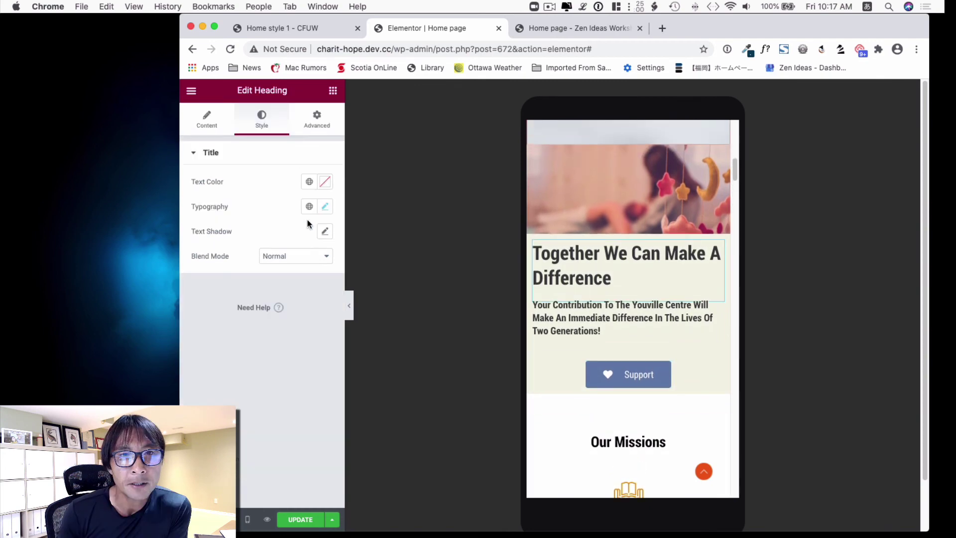
left_click(216, 123)
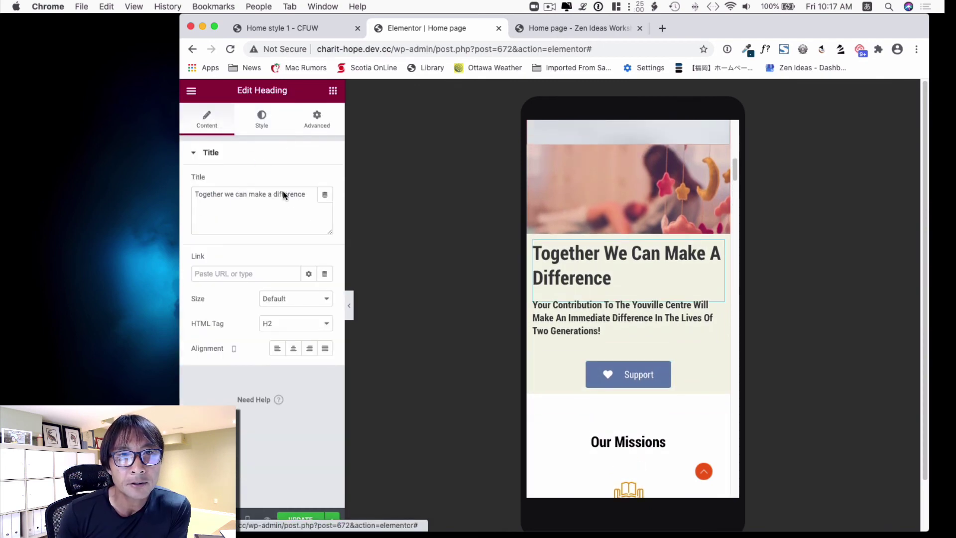
left_click(295, 351)
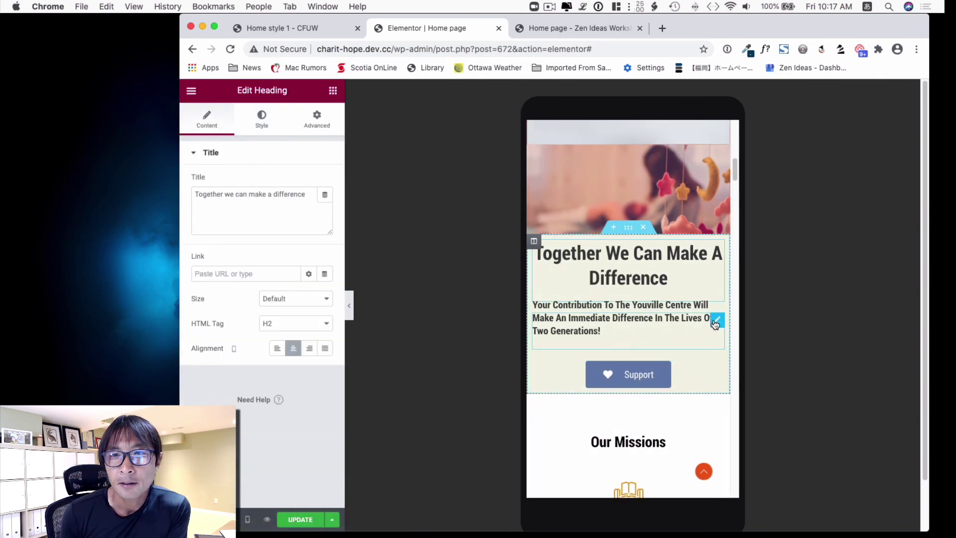
- Centre-align the "Your Contribution to the Youville Centre" subheading as well
left_click(317, 119)
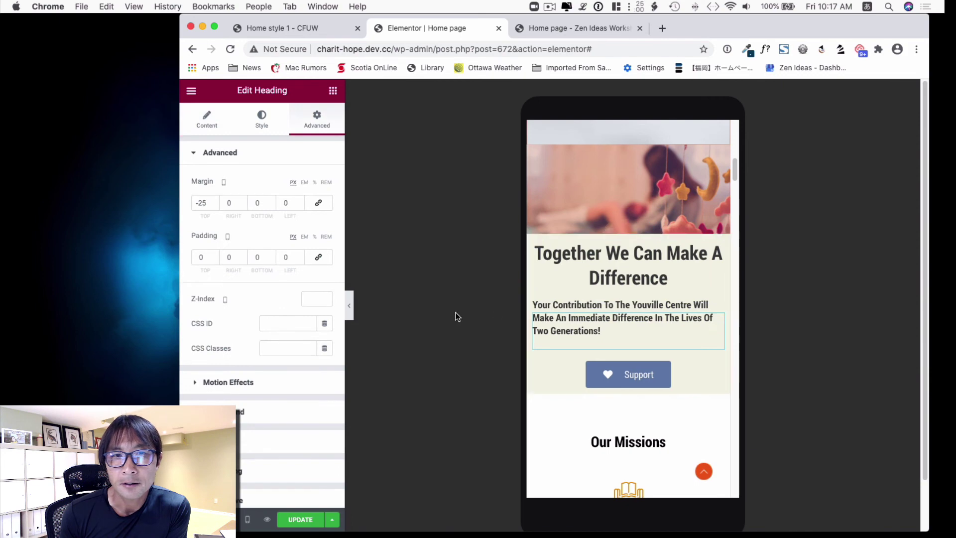
left_click(213, 124)
left_click(293, 349)
scroll(698, 342, "down", 3)
scroll(698, 342, "up", 3)
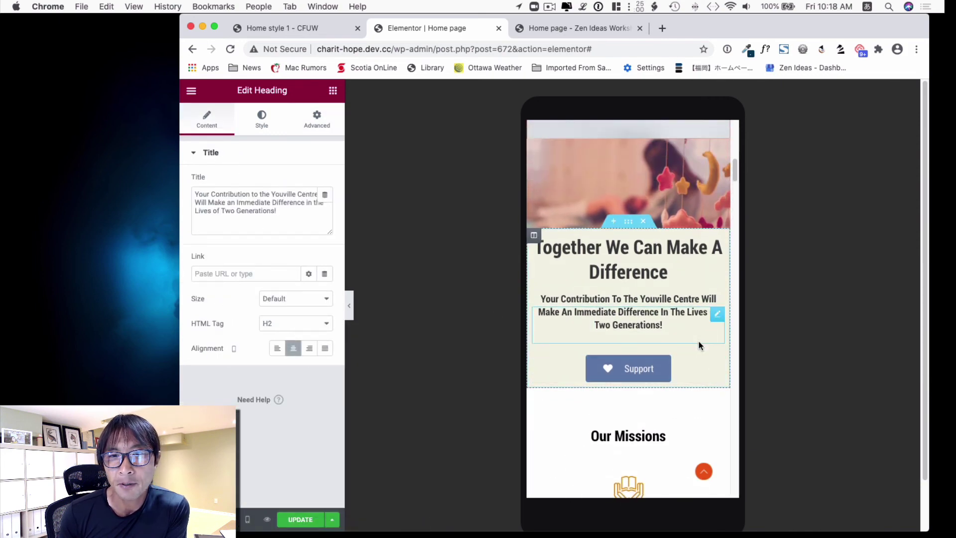
- Set the beige section's top and bottom margins to 0 px
left_click(628, 221)
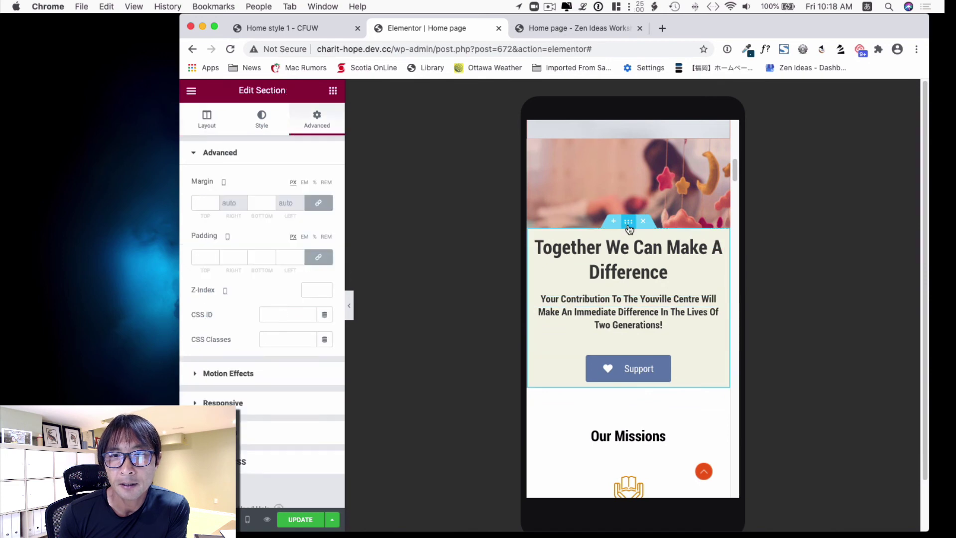
left_click(215, 200)
left_click(215, 201)
left_click(215, 201)
left_click(215, 200)
left_click(215, 201)
left_click(214, 205)
left_click(215, 205)
left_click(215, 205)
left_click(215, 205)
left_click(214, 205)
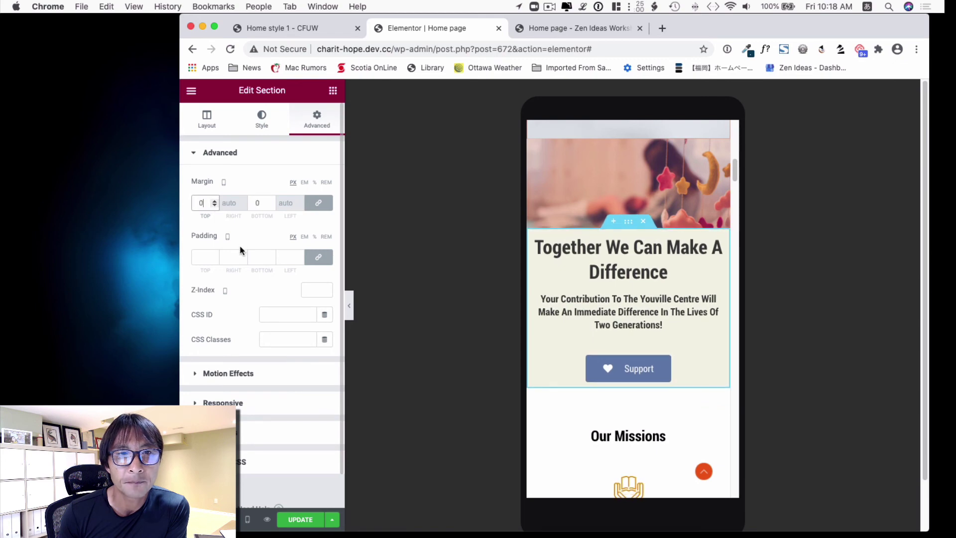
- Set the beige section's padding to 6 px on all four sides
left_click(216, 256)
left_click(216, 256)
left_click(216, 256)
left_click(216, 256)
left_click(216, 256)
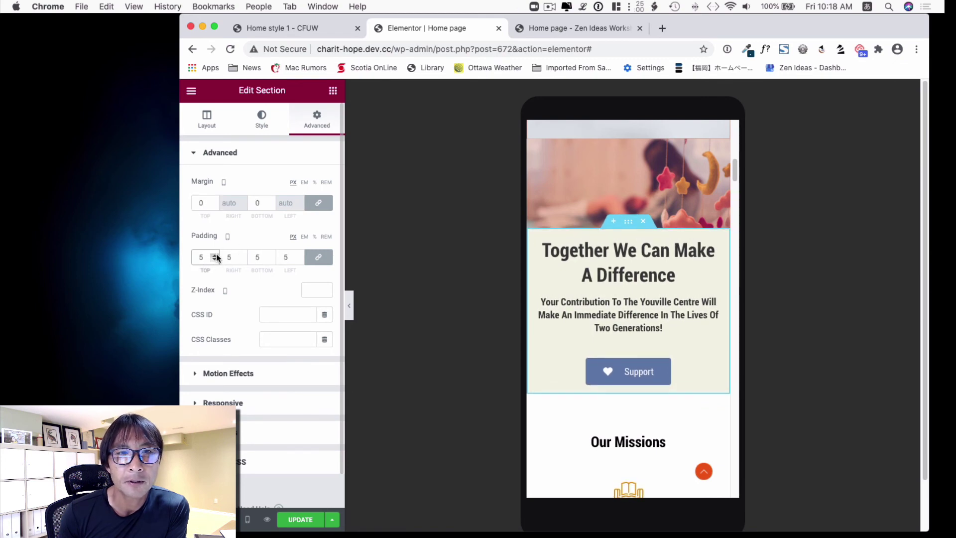
left_click(216, 255)
- Unlink the beige section's padding values, set only the bottom padding to 17 px, and update the page
left_click(319, 257)
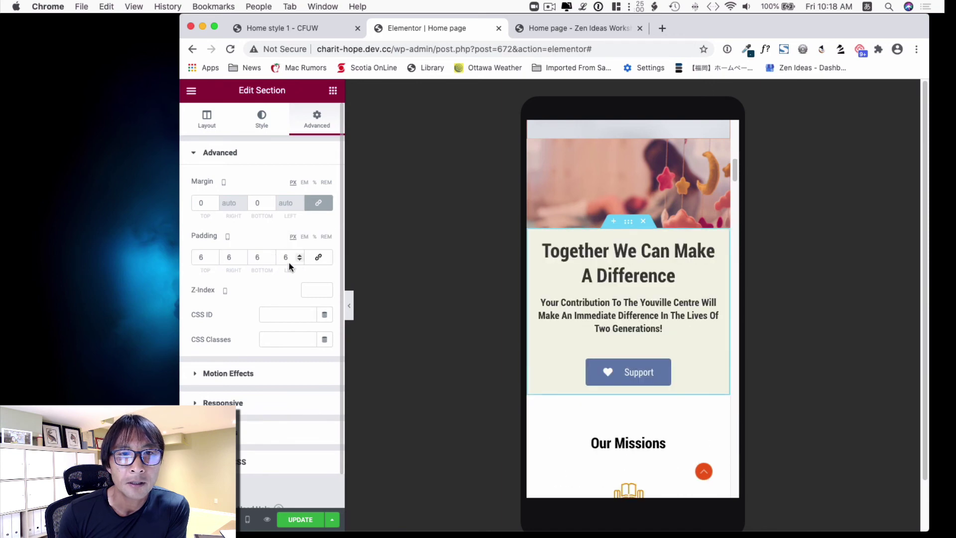
left_click(273, 255)
left_click(273, 255)
left_click(273, 256)
left_click(273, 256)
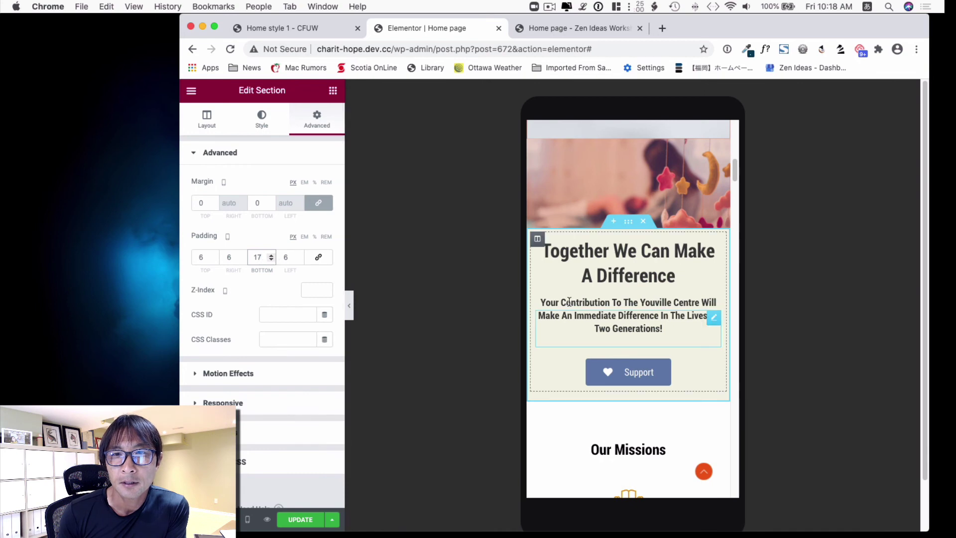
left_click(301, 511)
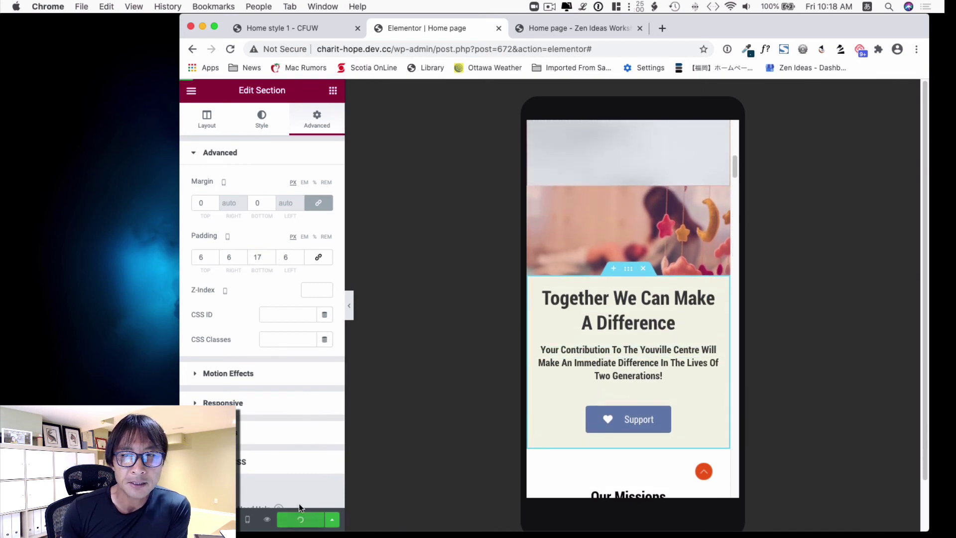
- Switch to the home page preview and examine the hero banner at desktop width
left_click(552, 31)
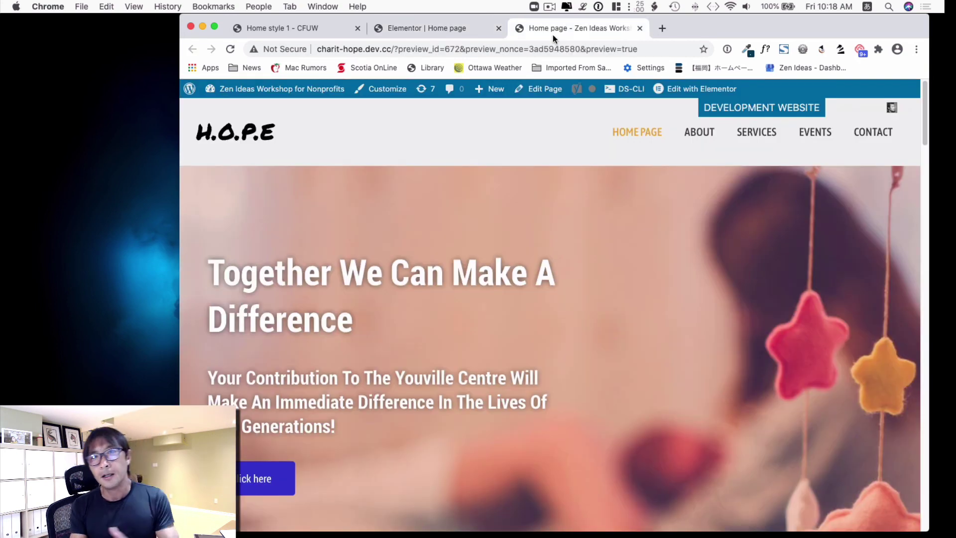
scroll(557, 150, "down", 3)
scroll(557, 151, "up", 3)
scroll(557, 151, "down", 3)
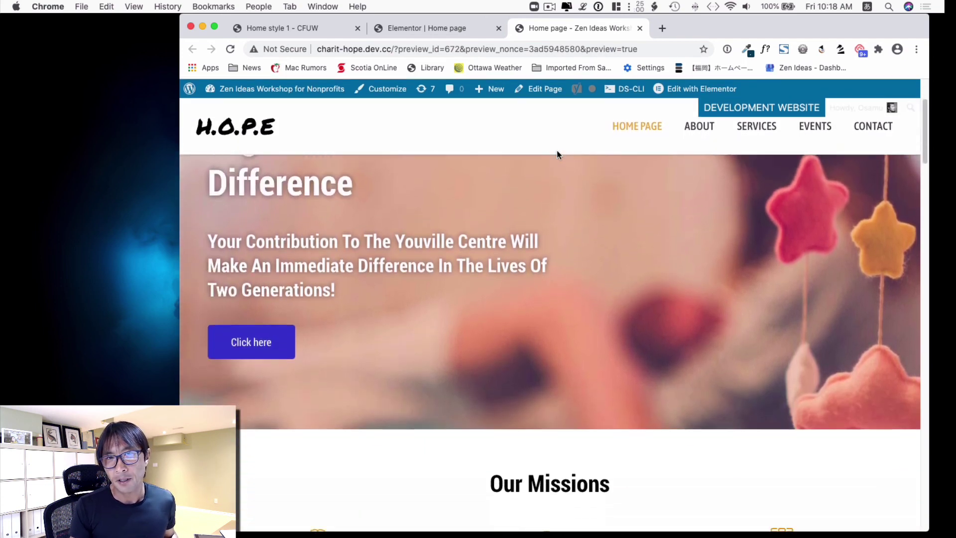
scroll(557, 150, "up", 3)
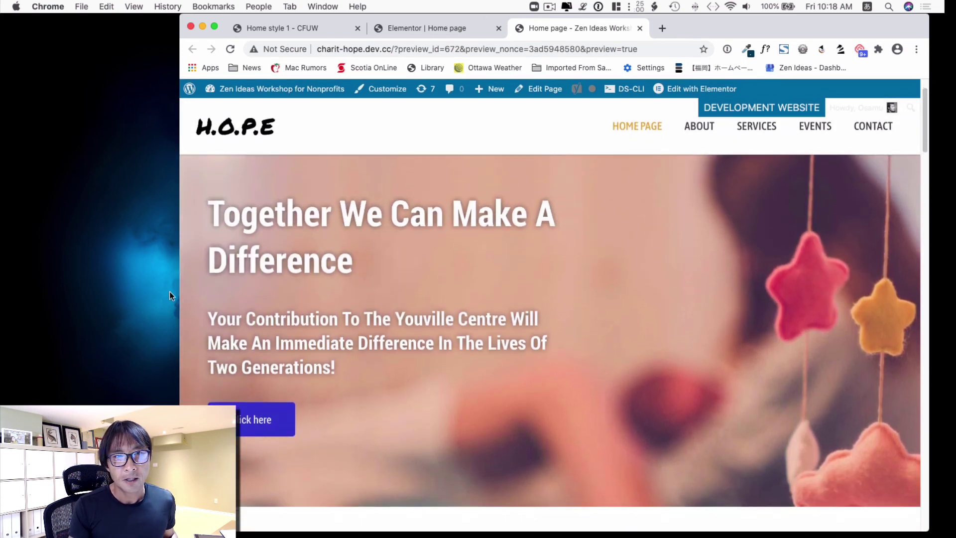
- Narrow the browser window to phone width, examine the mobile hero with its Support button, and restore the desktop width
left_click_drag(180, 290, 676, 269)
scroll(725, 282, "up", 2)
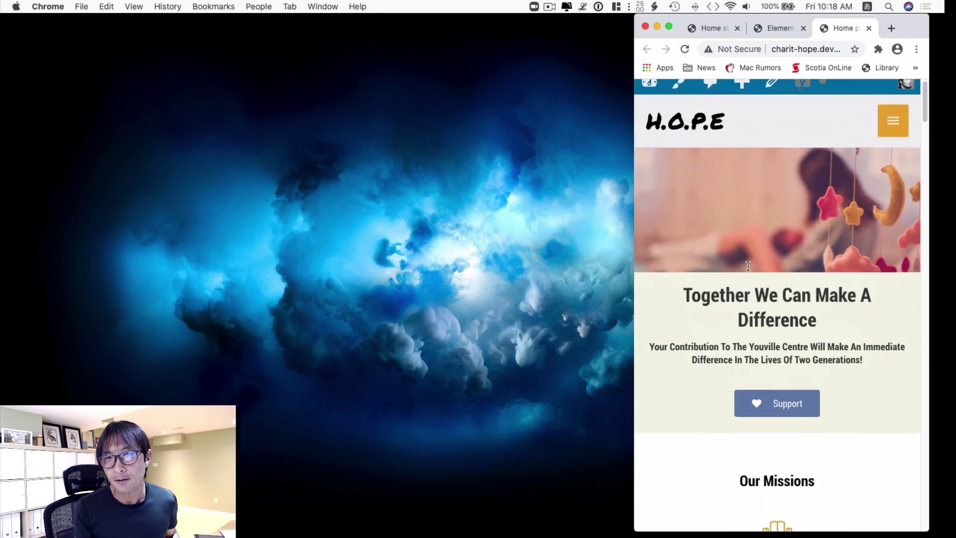
scroll(742, 271, "down", 2)
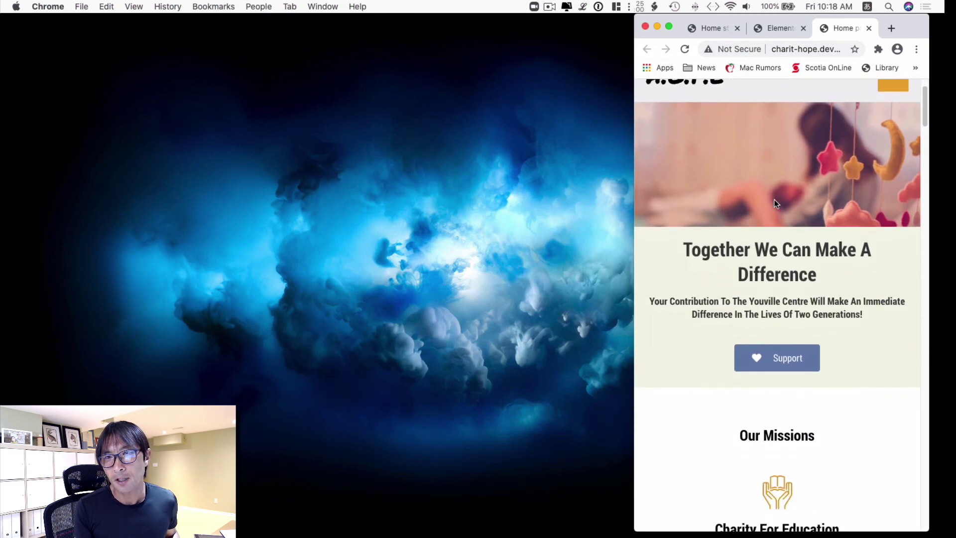
scroll(763, 260, "down", 3)
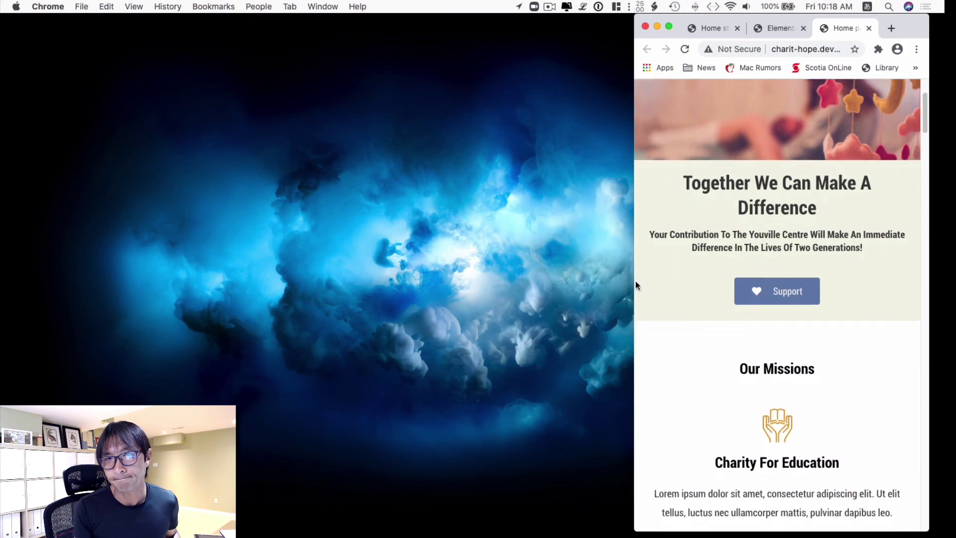
left_click_drag(613, 279, 171, 239)
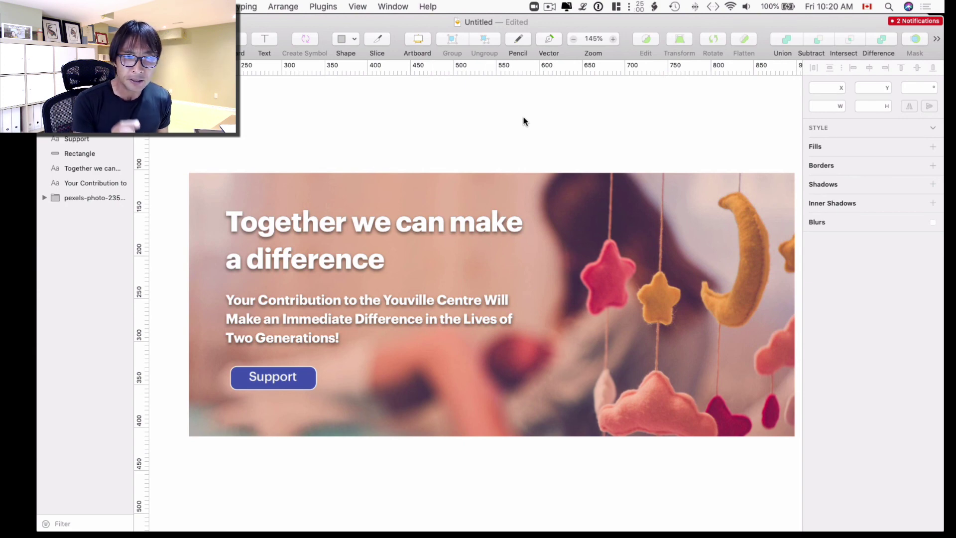
- Move the banner mockup window down and bring the Chrome window with the page preview in front of it
mouse_move(416, 23)
left_mouse_down()
mouse_move(414, 86)
mouse_move(414, 76)
left_mouse_up()
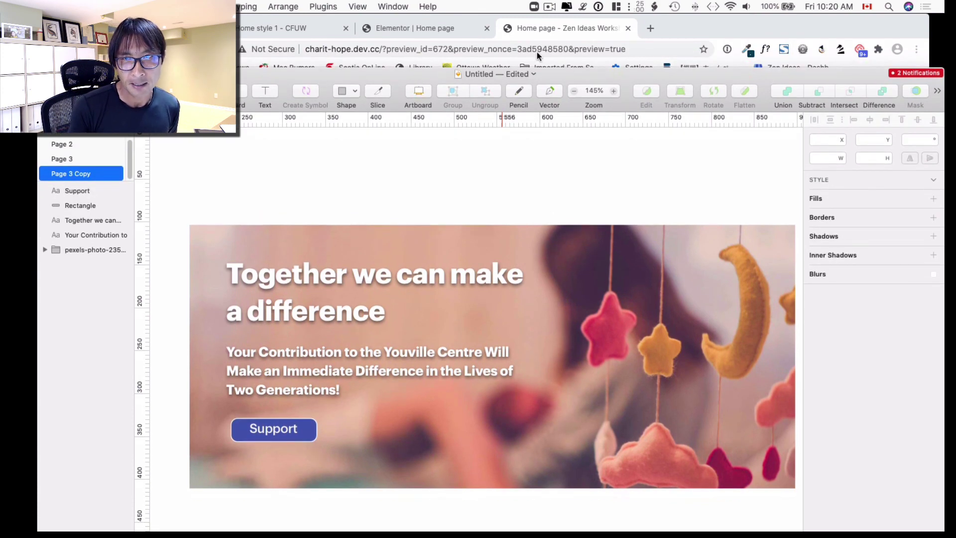
left_click(697, 35)
left_click_drag(697, 34, 639, 28)
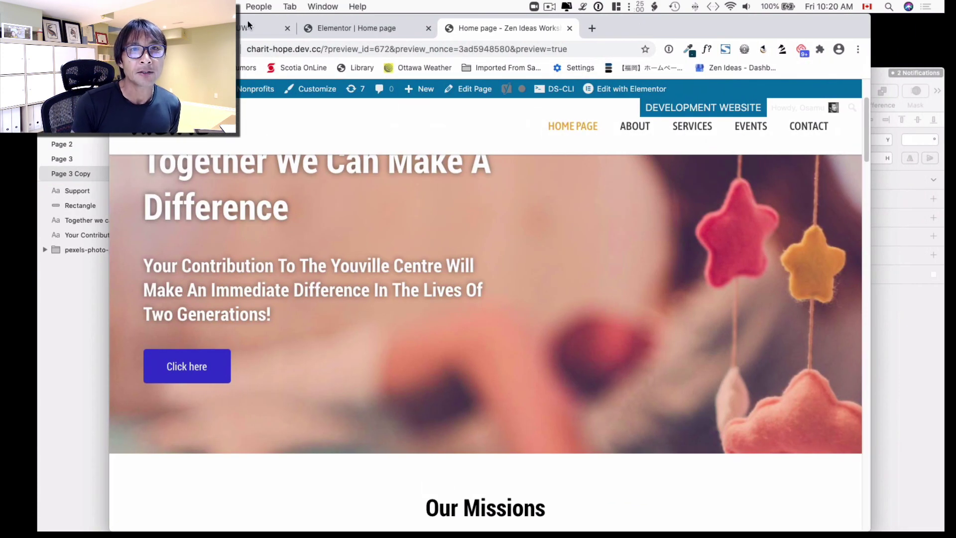
- Switch to the CFUW home page and examine how its group photo hero places the heading and contact button below the image
key("super+bracketleft")
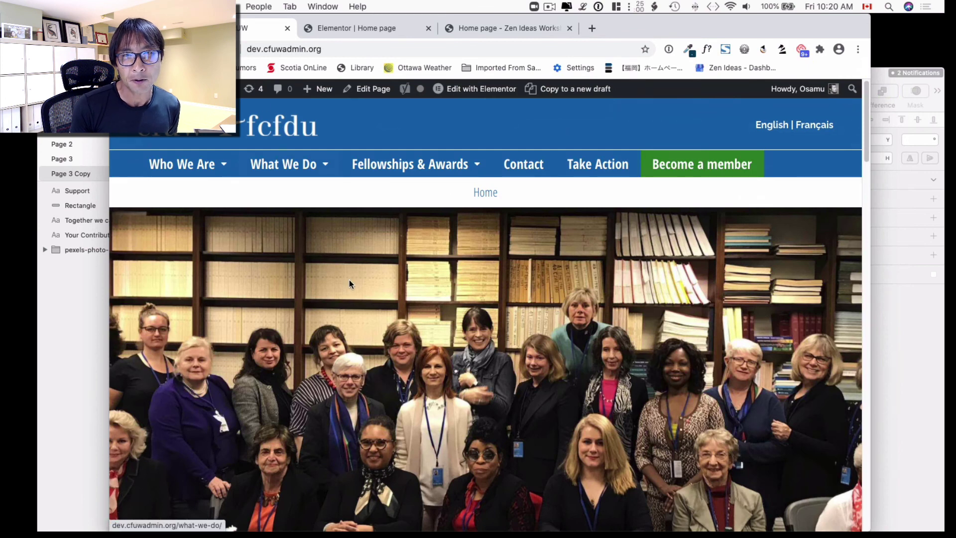
scroll(348, 279, "down", 2)
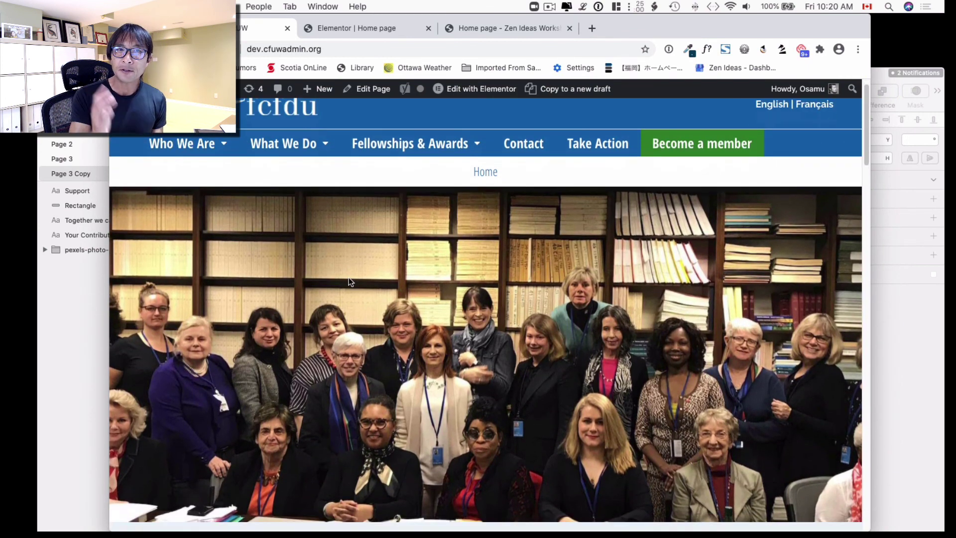
scroll(348, 282, "down", 2)
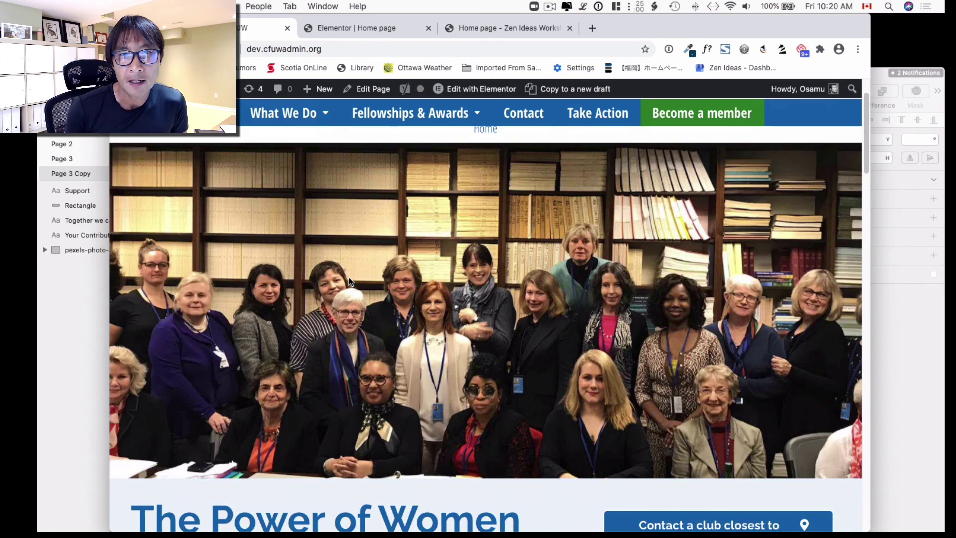
scroll(479, 285, "down", 3)
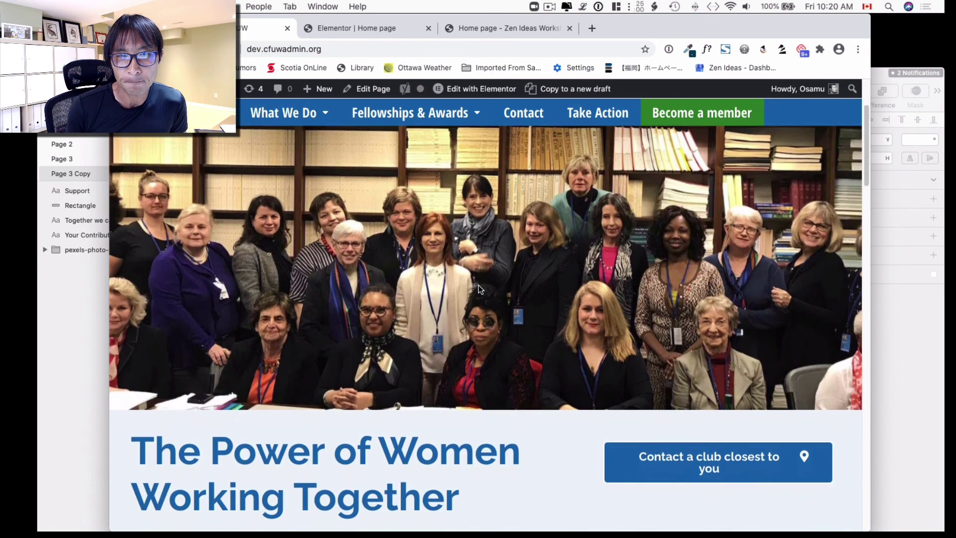
scroll(479, 285, "up", 5)
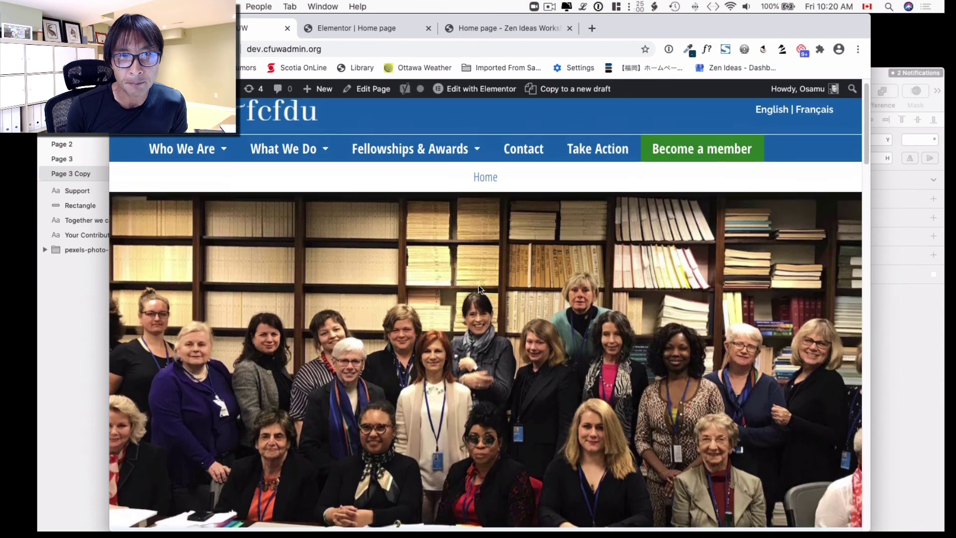
scroll(479, 285, "down", 3)
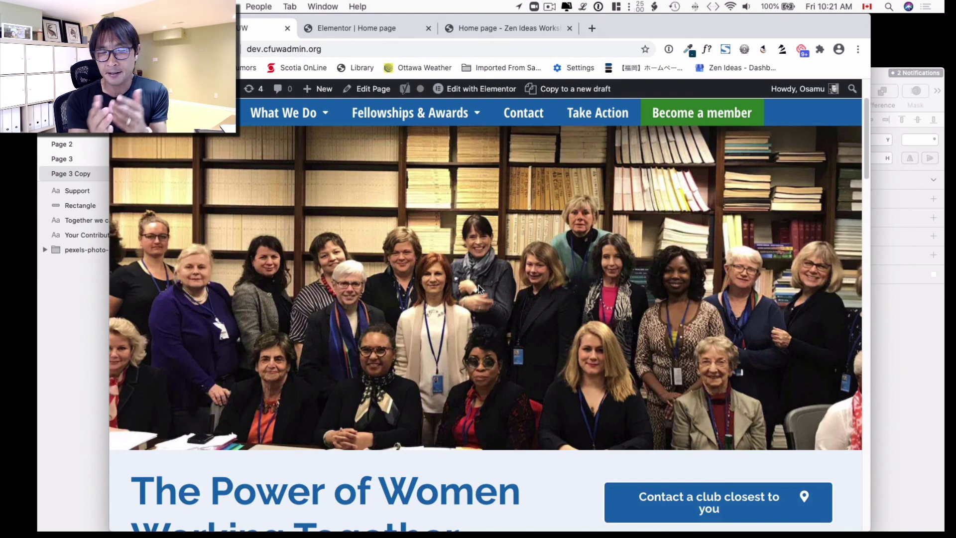
scroll(512, 267, "down", 2)
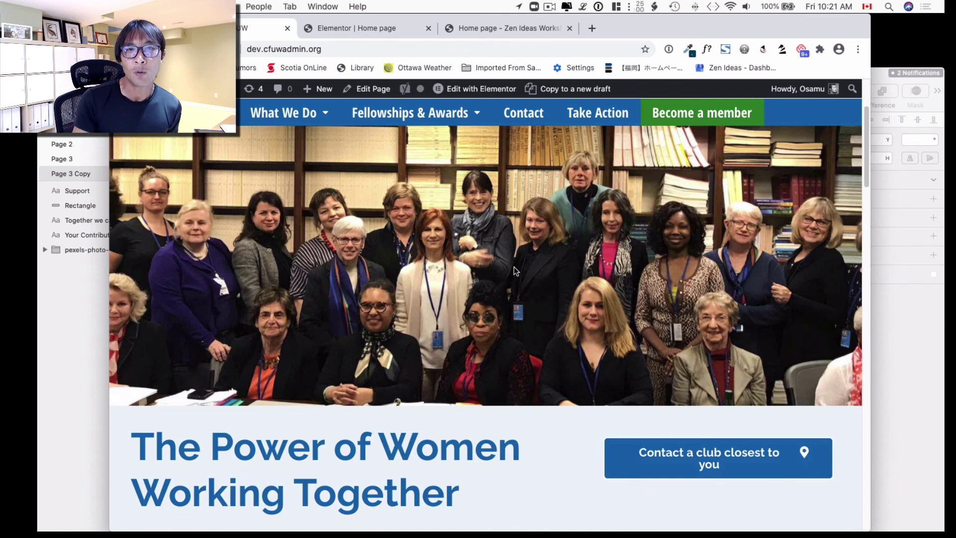
scroll(521, 272, "down", 2)
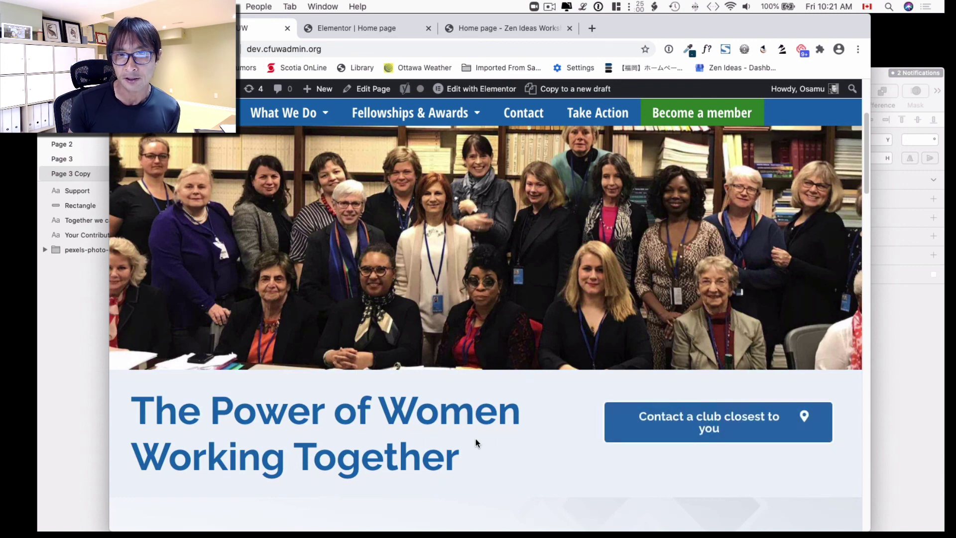
scroll(476, 442, "up", 2)
scroll(476, 442, "down", 1)
scroll(474, 437, "up", 2)
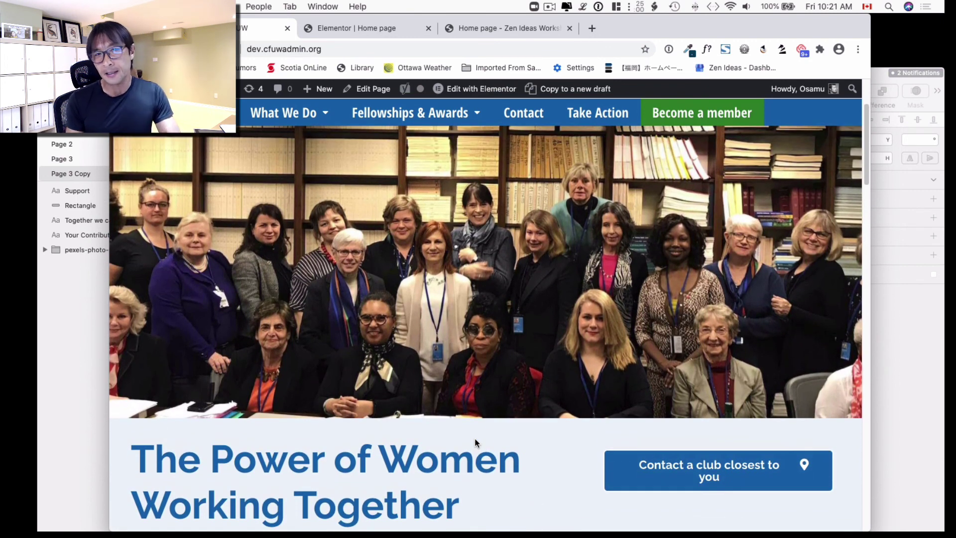
scroll(474, 438, "down", 2)
scroll(474, 438, "up", 2)
scroll(476, 438, "down", 3)
scroll(475, 439, "down", 1)
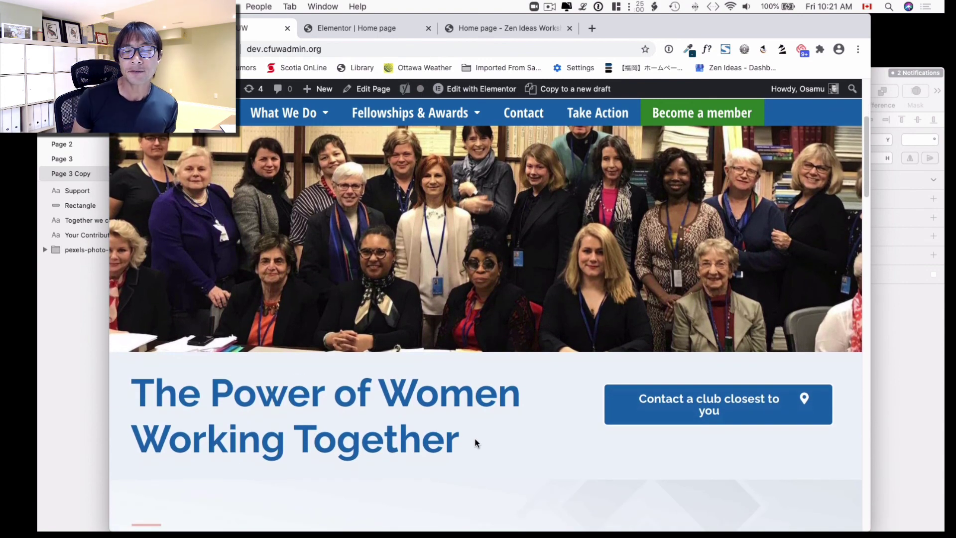